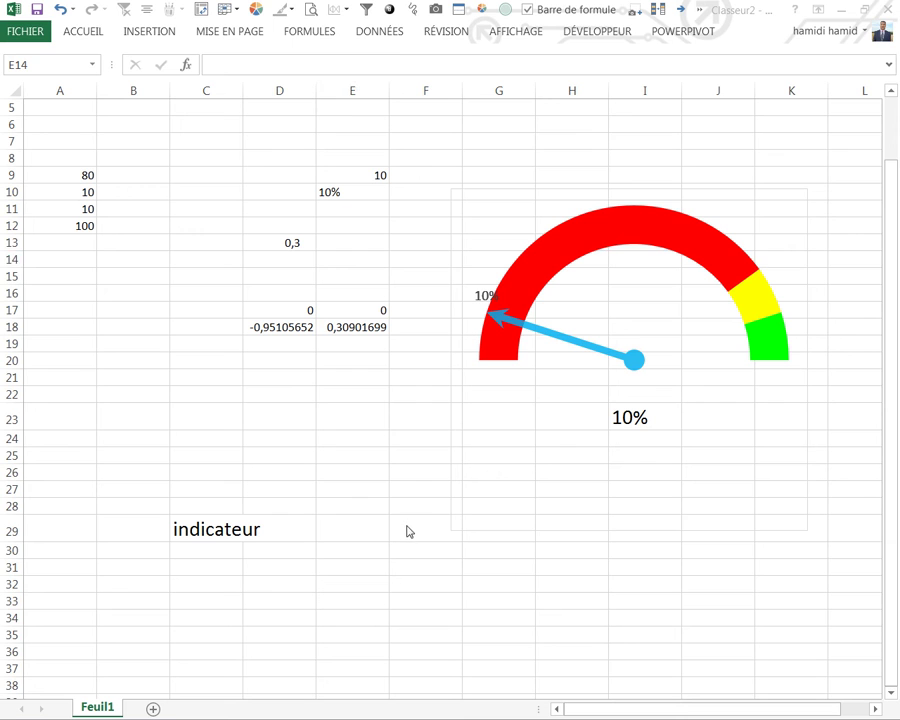
Enter 60, then 40, as the objective value in E9 to test the gauge needle
left_click(385, 488)
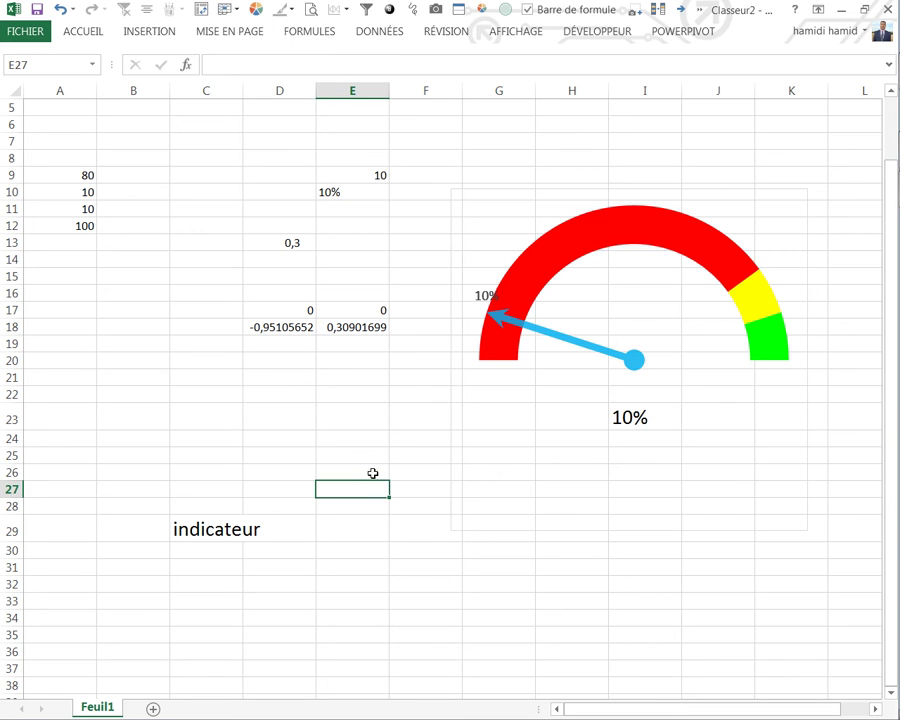
left_click(356, 463)
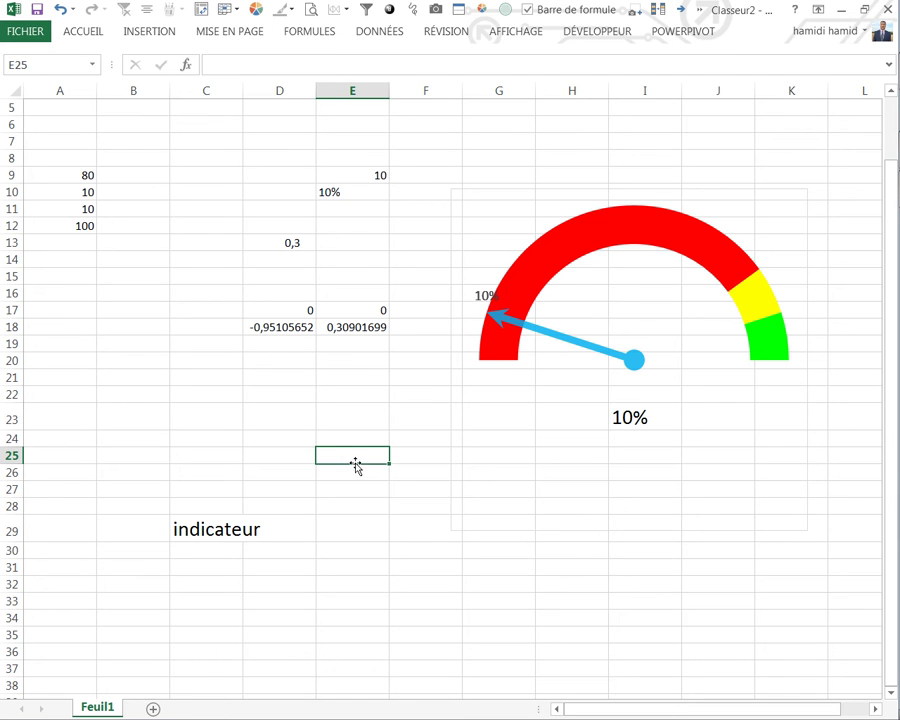
left_click(330, 417)
left_click(362, 178)
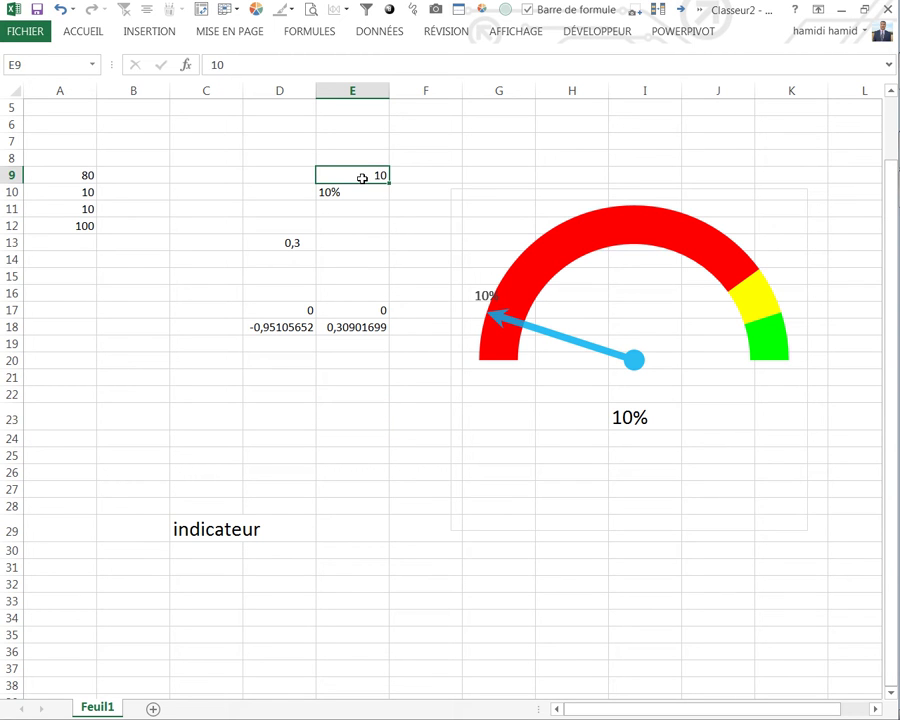
type("60")
key("Return")
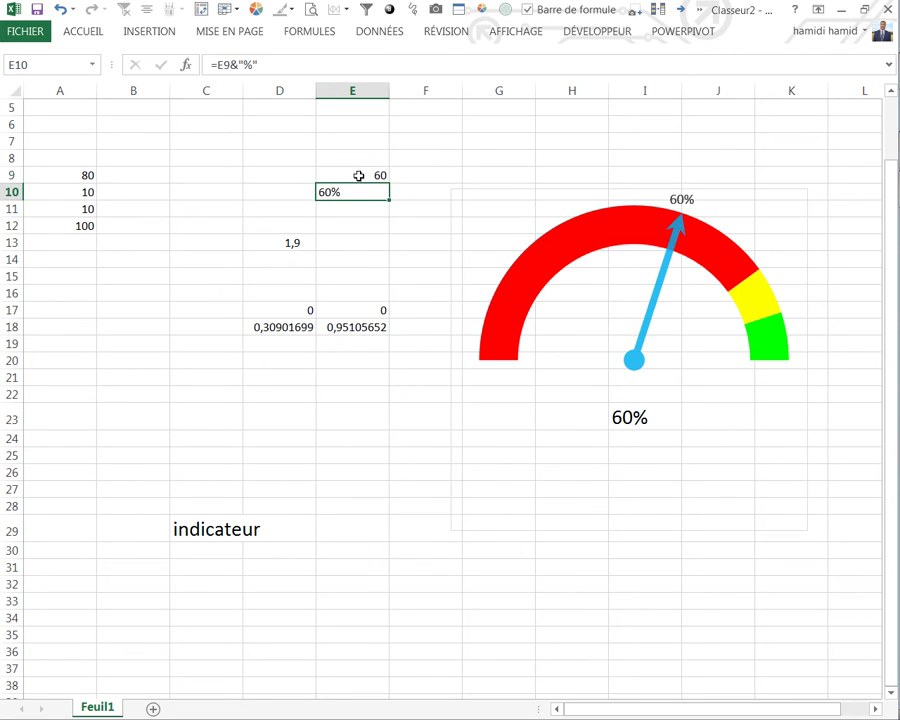
left_click(358, 176)
type("40")
key("Return")
Try 66 and 0 in E9, then leave 88 so the needle points at 88%
left_click(358, 176)
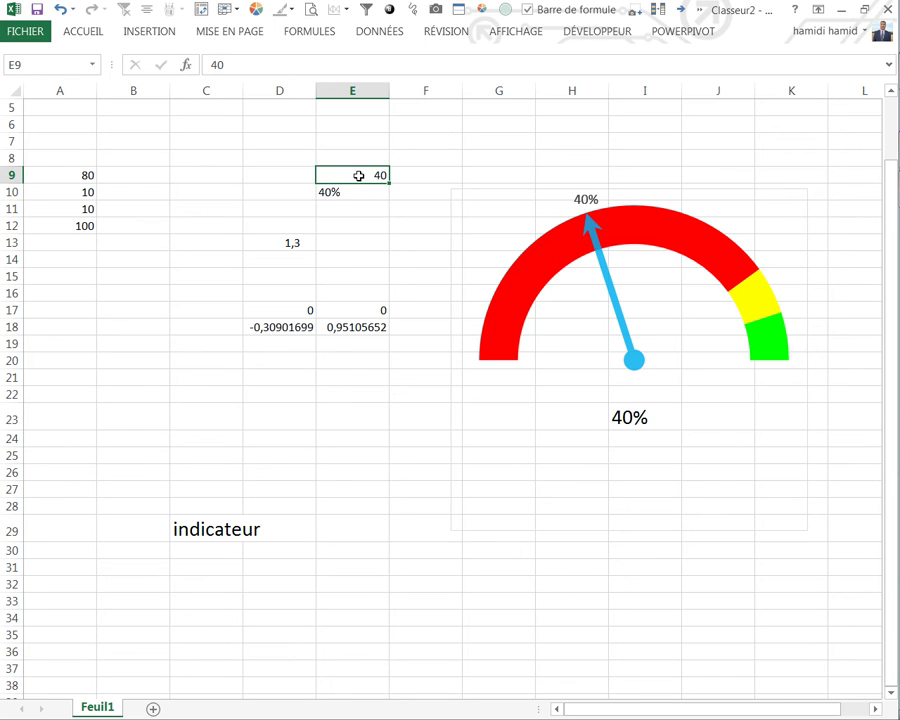
type("66")
key("Return")
left_click(358, 176)
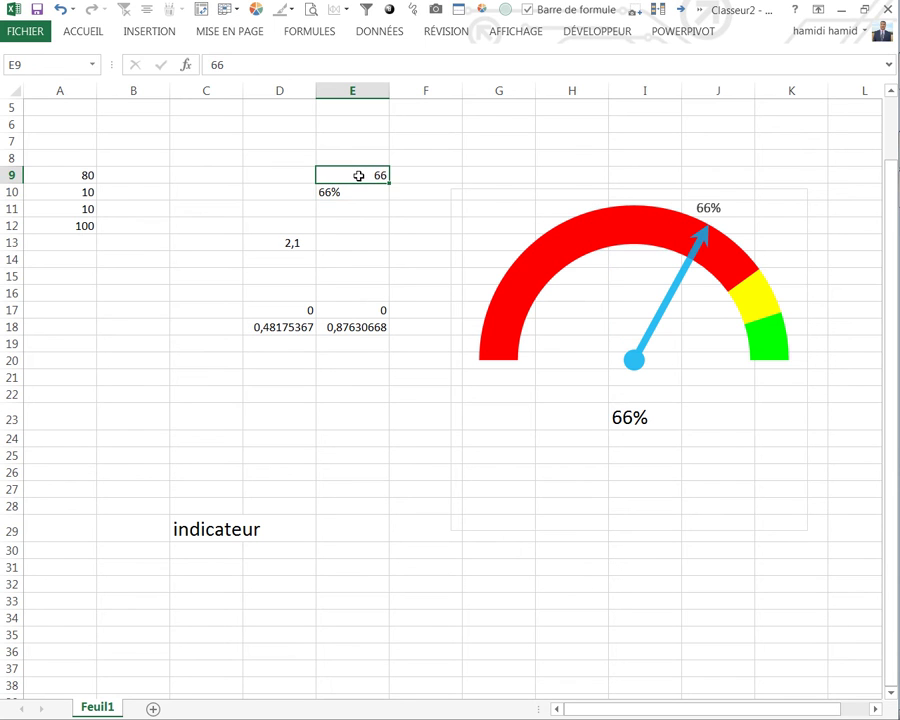
type("0")
key("Return")
left_click(358, 176)
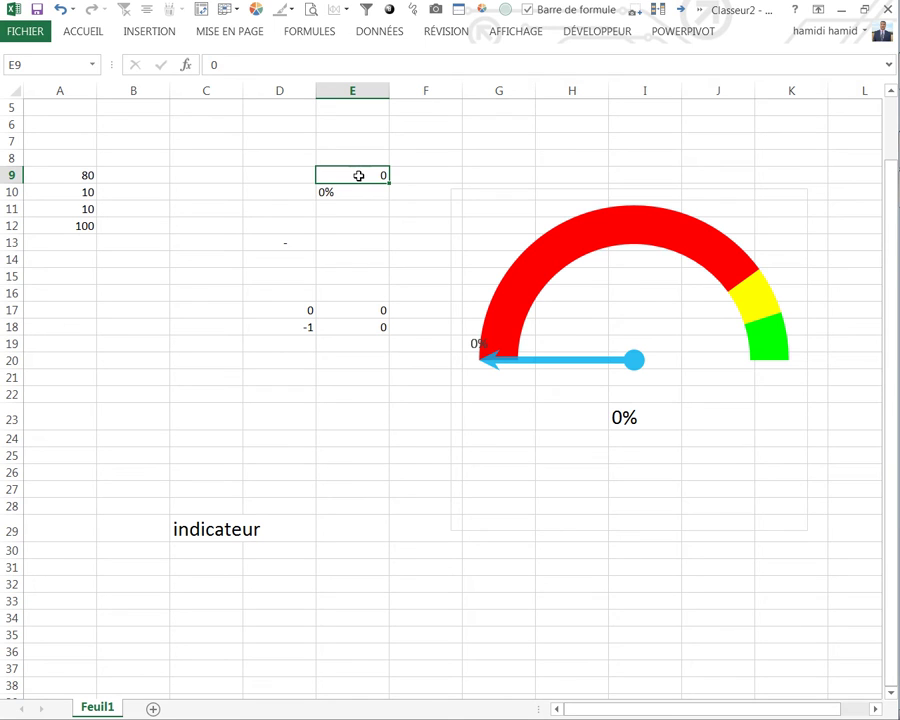
type("88")
key("Return")
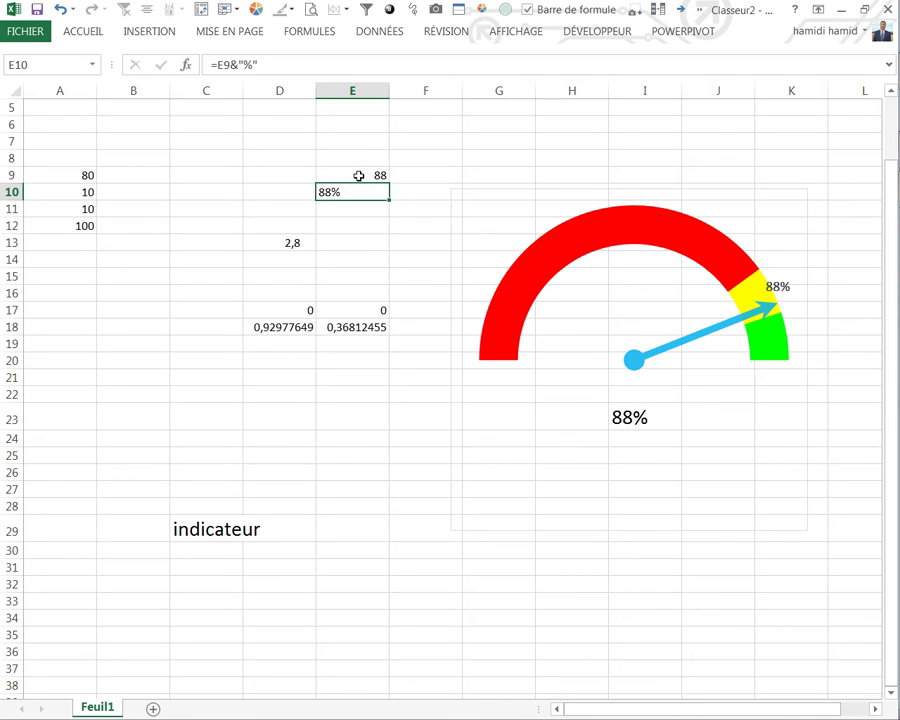
left_click(230, 421)
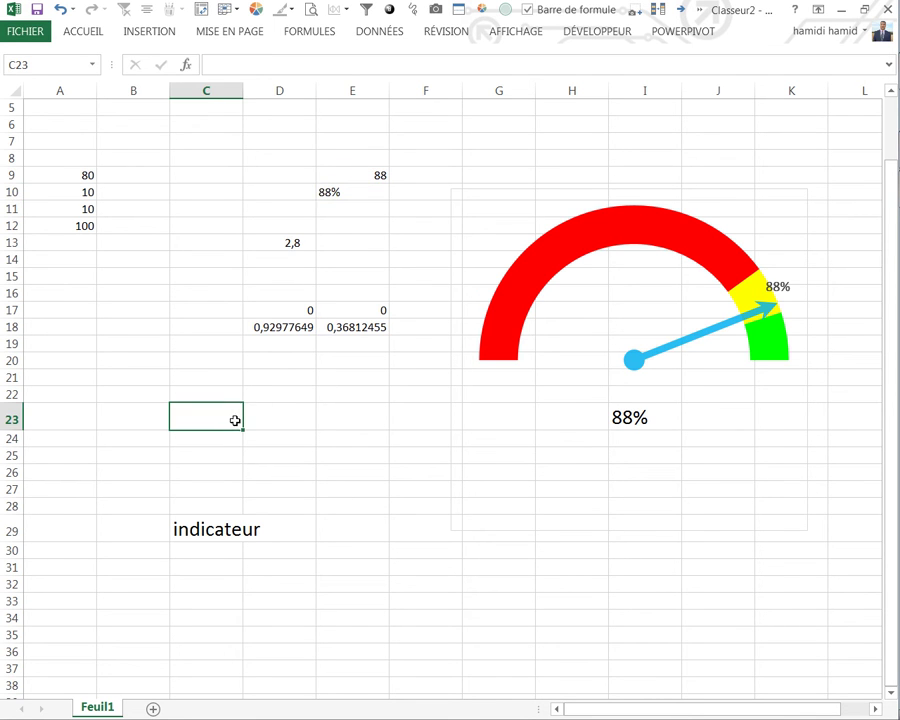
On the new sheet Feuil4, label E4 'objectif' and enter 25 in F4
left_click(153, 709)
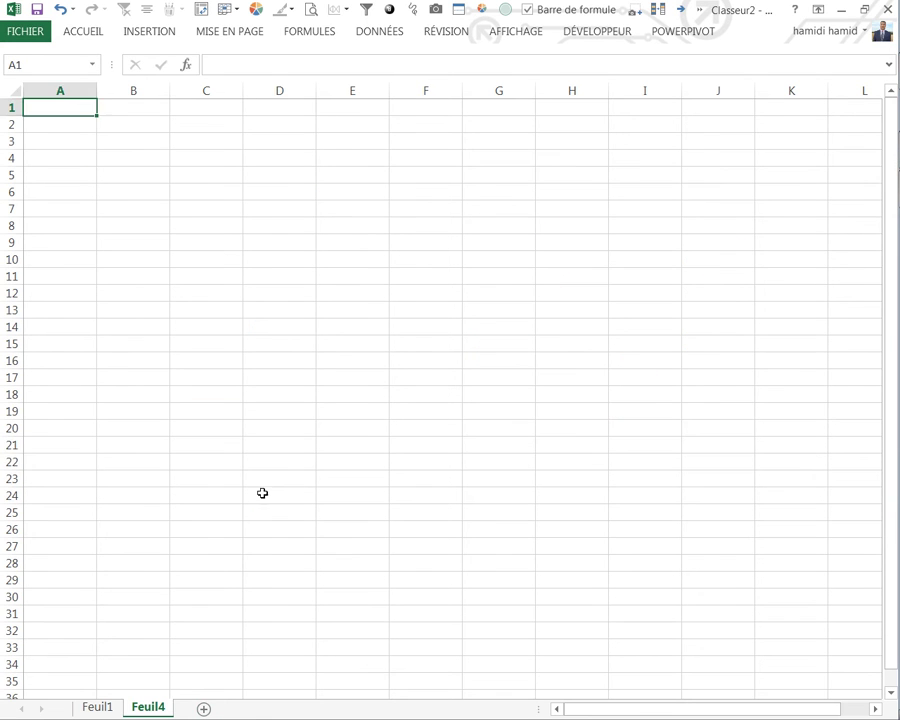
left_click_drag(279, 462, 279, 445)
left_click(430, 173)
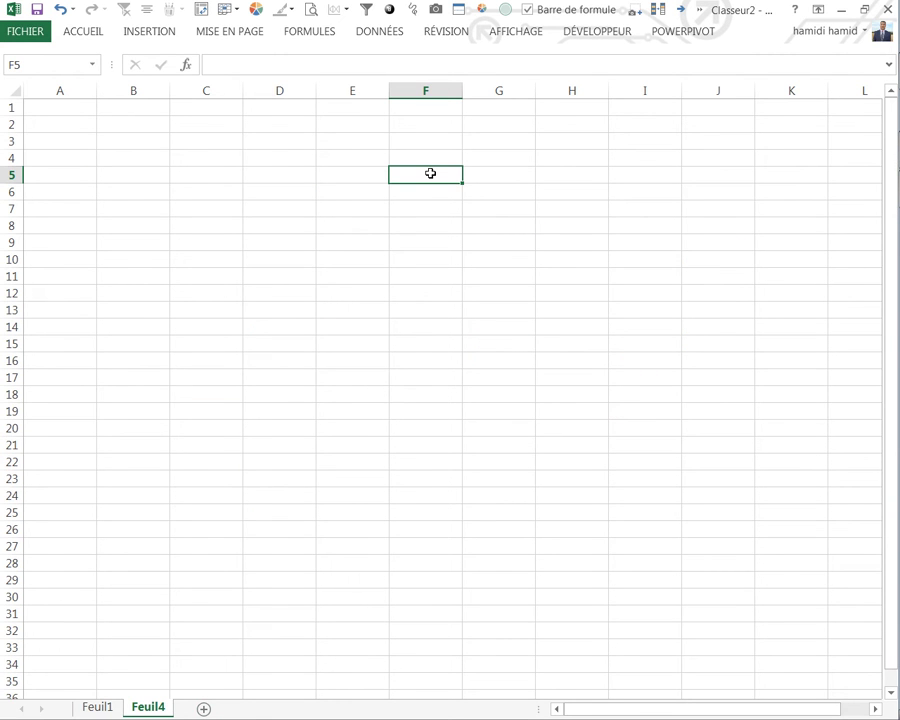
left_click(364, 163)
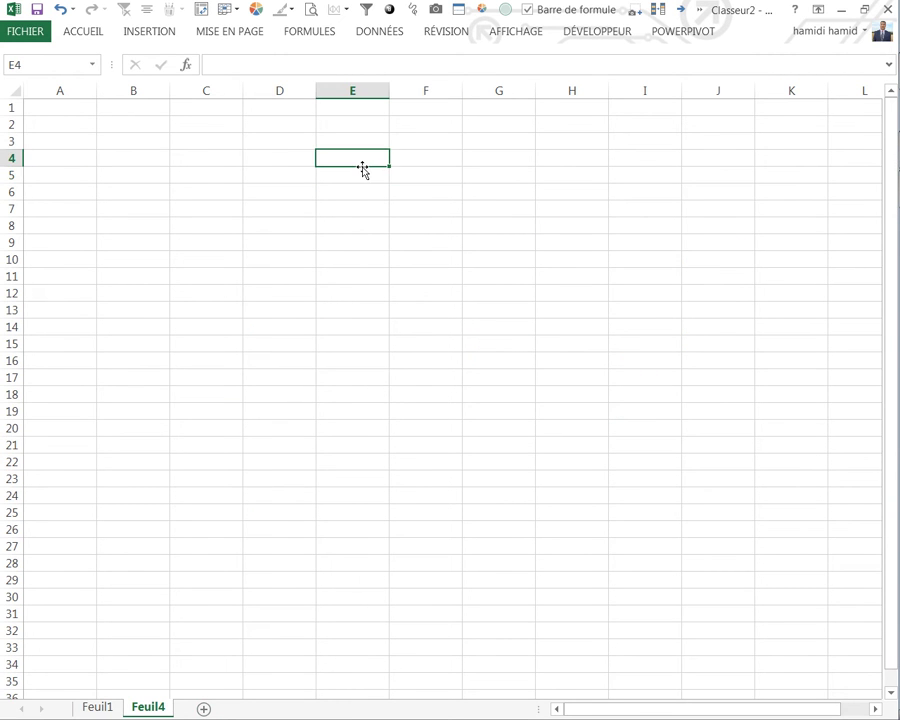
type("objecti")
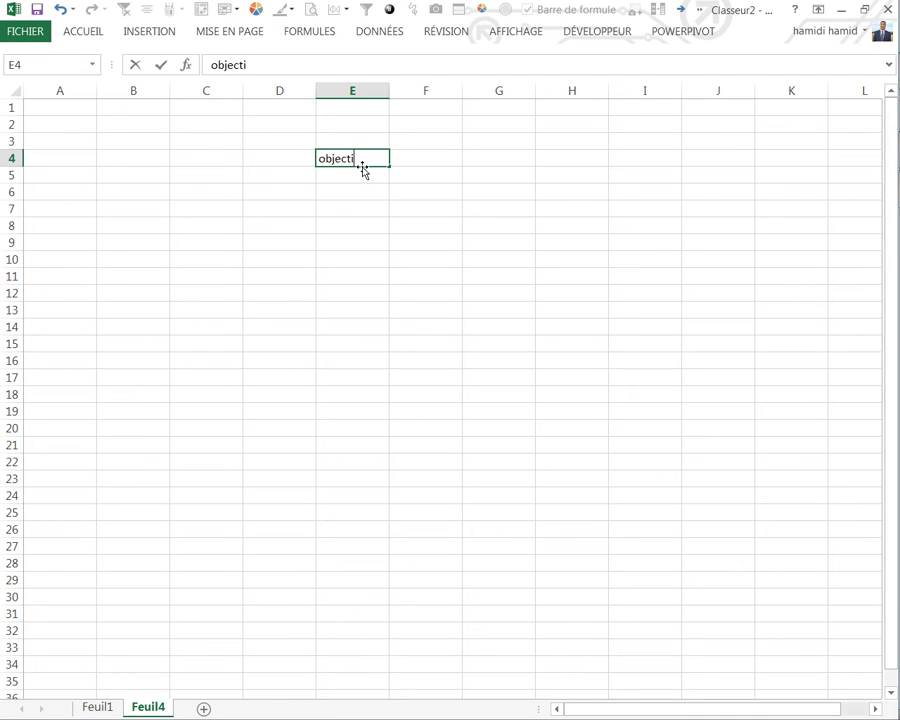
left_click(360, 240)
left_click(430, 158)
type("25")
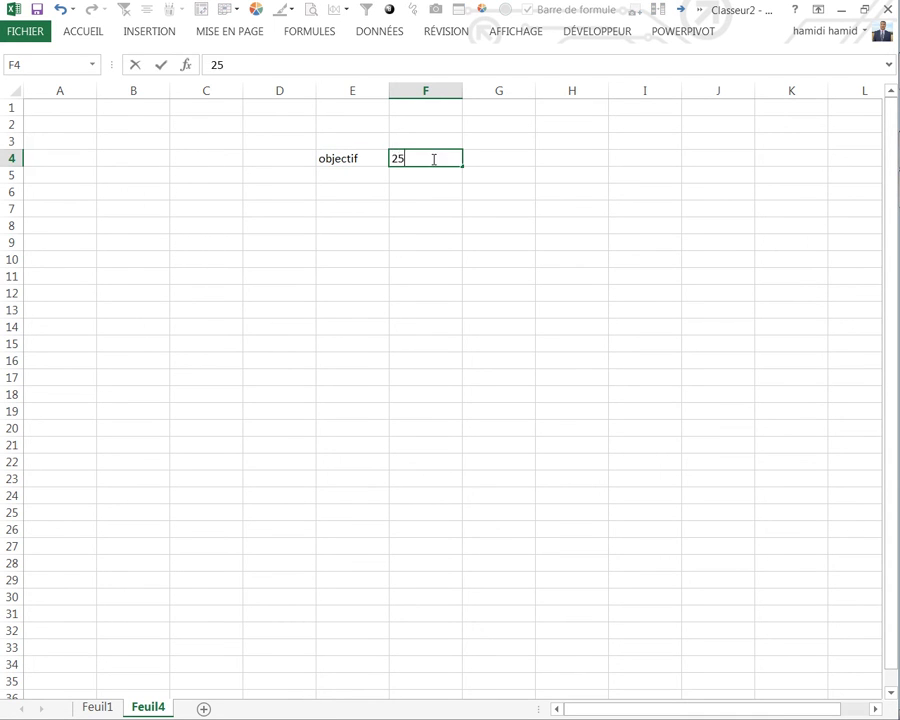
key("Return")
Enter =+F4*PI()/100 in D9 to convert the objective into an angle (0,78539816)
left_click(260, 236)
type("+")
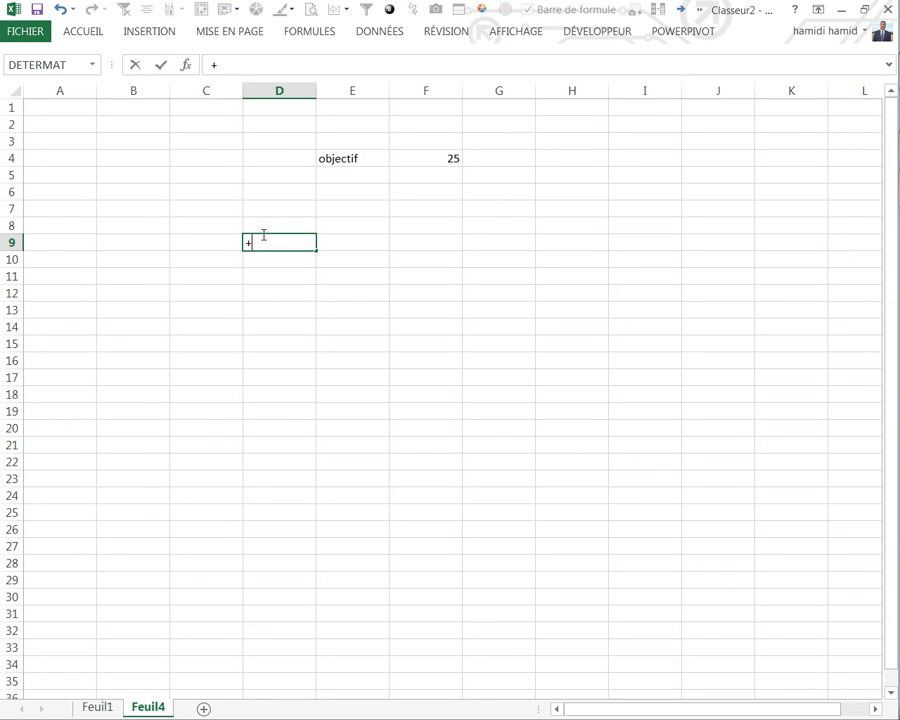
left_click(428, 155)
type("*")
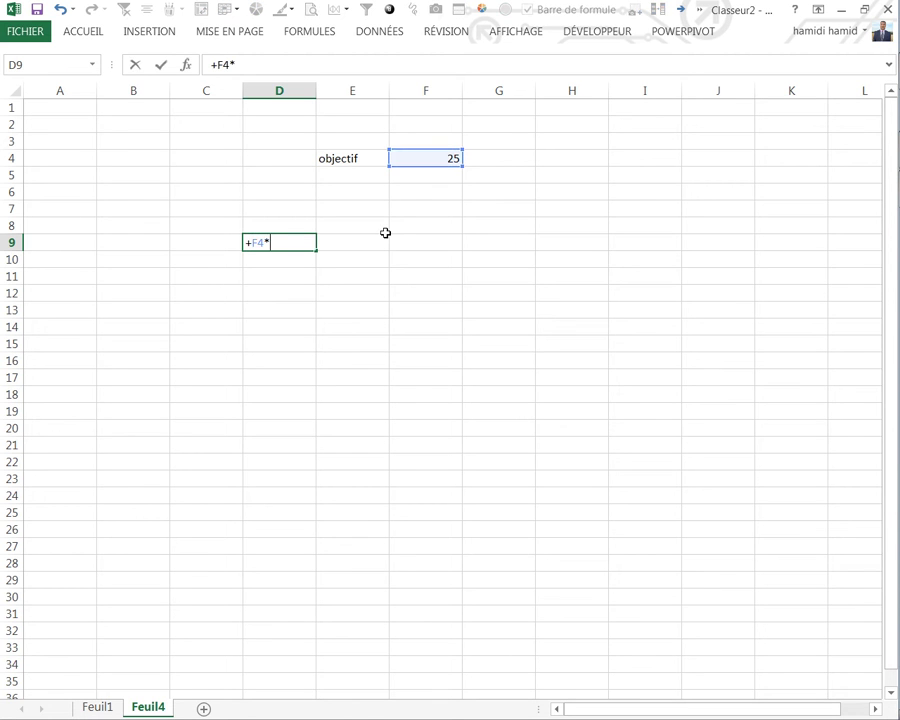
type("p")
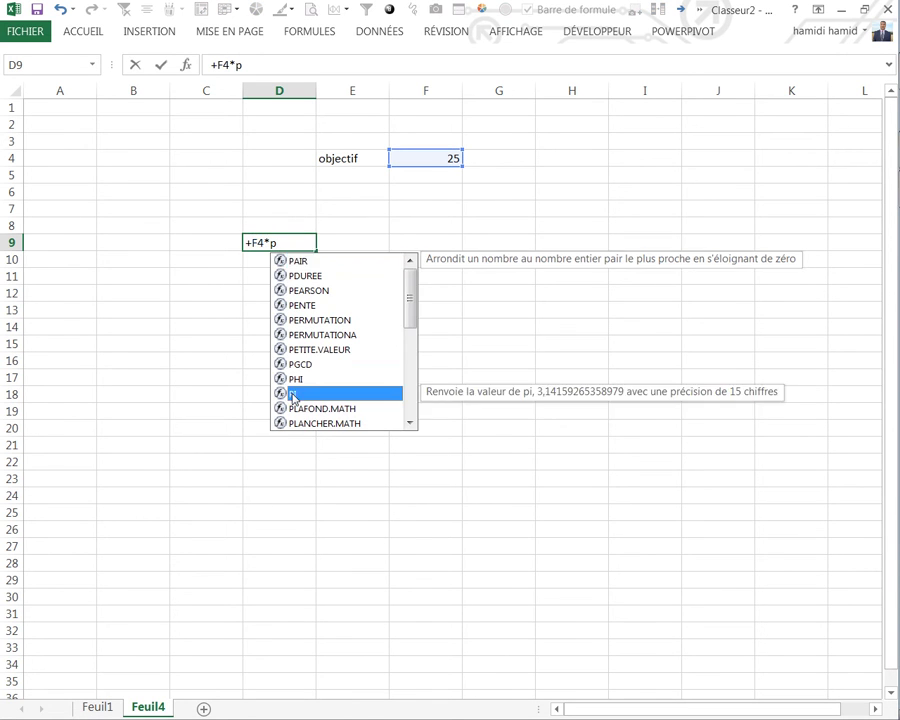
double_click(292, 394)
type(")/00")
key("Return")
left_click(222, 359)
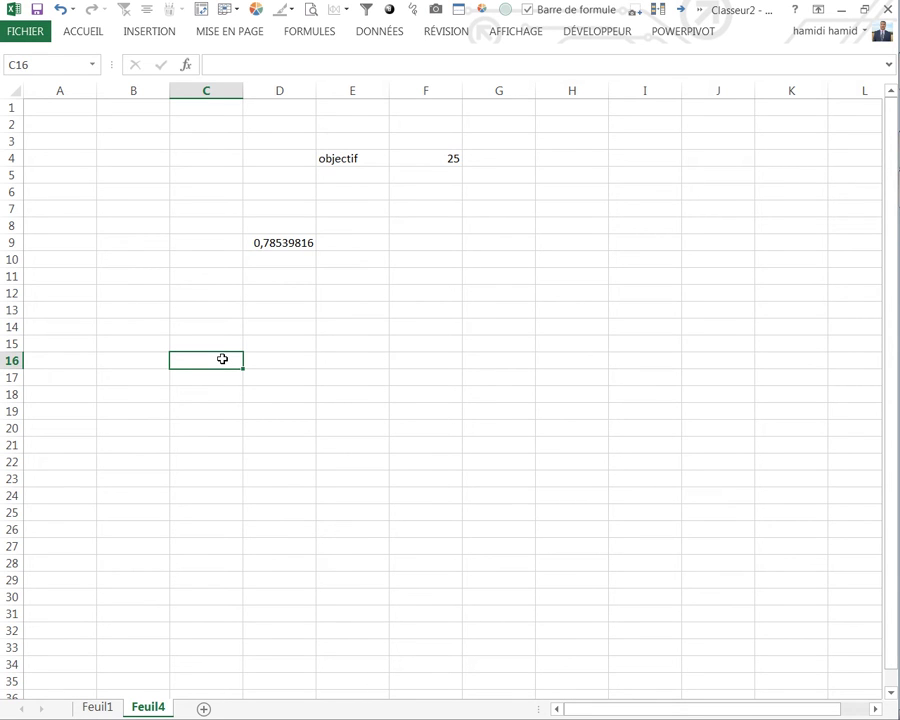
Enter =COS(D9) in C16 and =SIN(D9) in D16, both returning 0,70710678
type("=c")
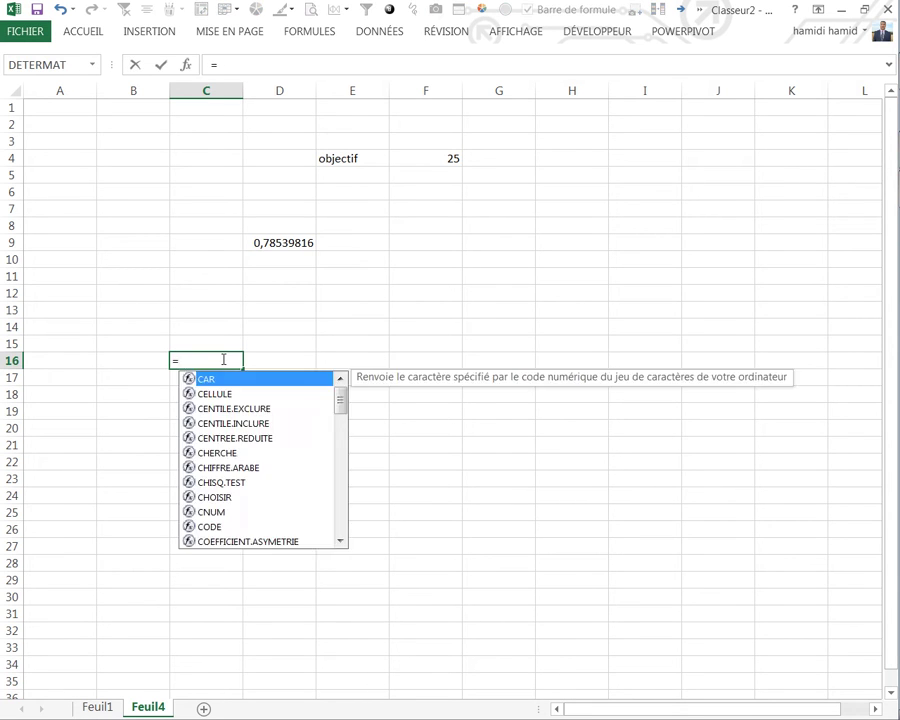
type("o")
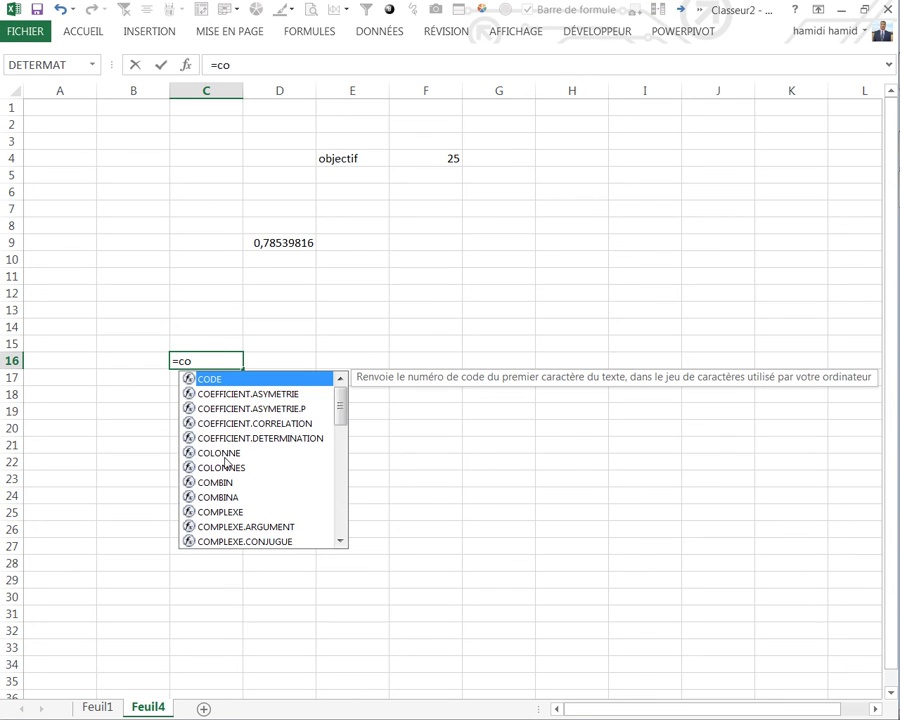
type("s")
double_click(211, 380)
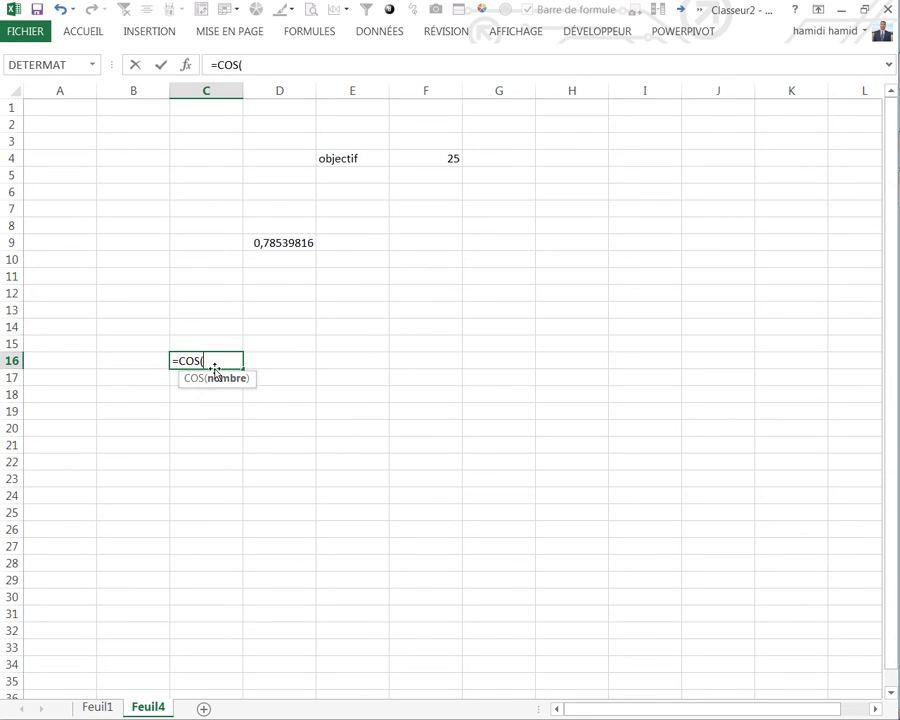
left_click(273, 243)
key("Return")
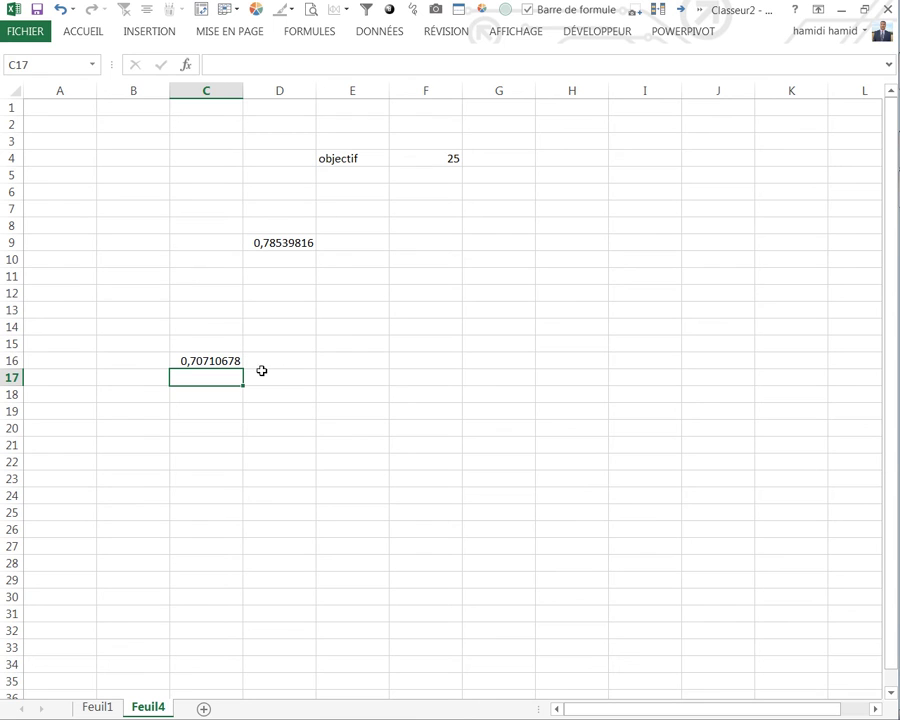
left_click(265, 362)
type("=sin")
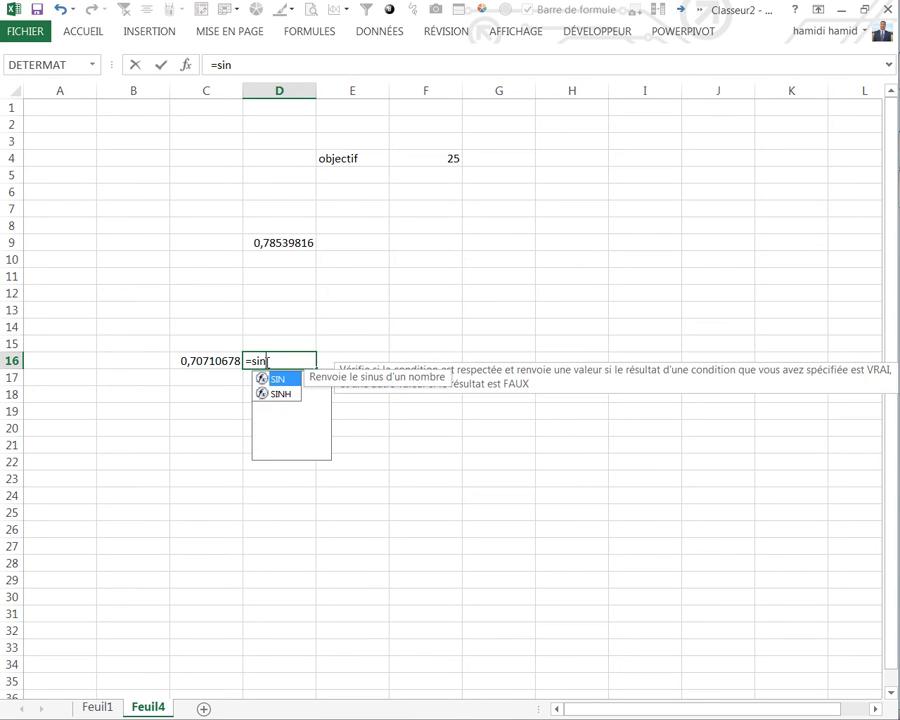
double_click(285, 380)
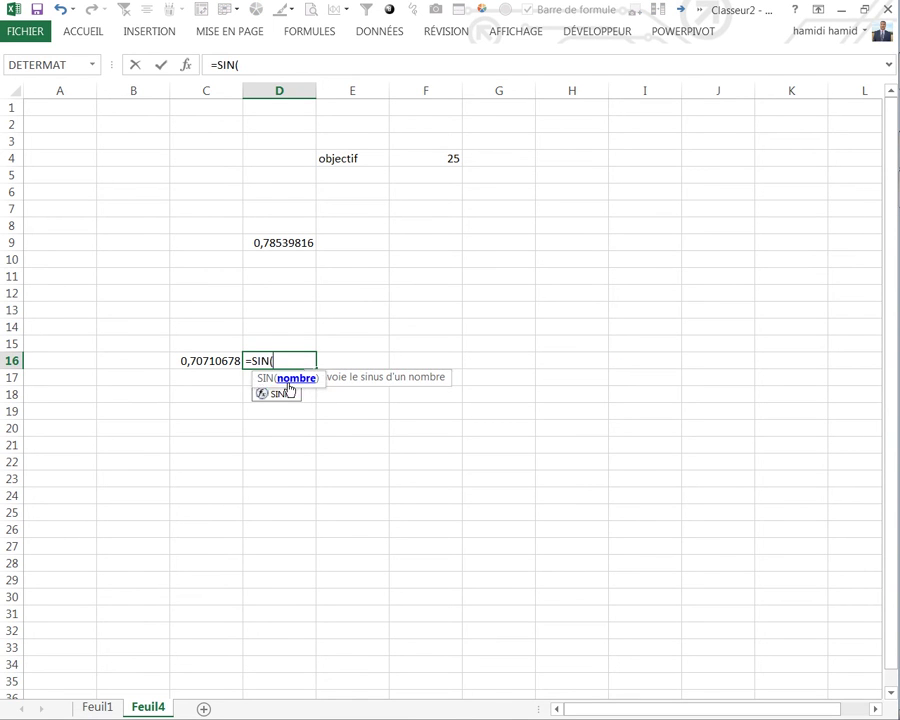
left_click(286, 243)
type(")")
Put 0 in C15 and D15 as the needle's origin coordinates
left_click(222, 343)
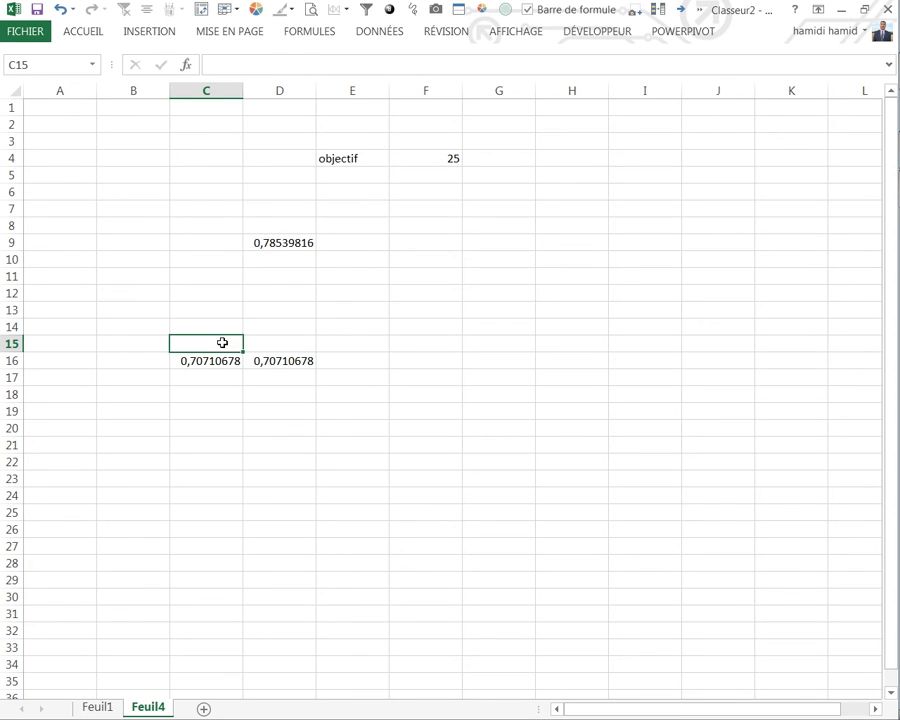
type("0")
left_click(263, 343)
type("0")
left_click(425, 394)
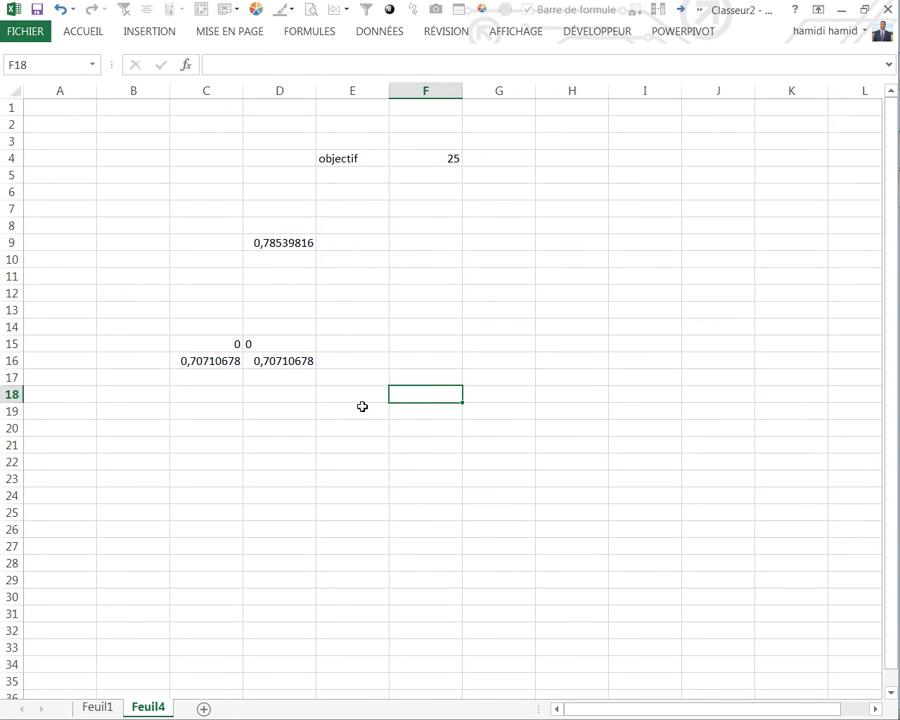
left_click_drag(368, 338, 362, 326)
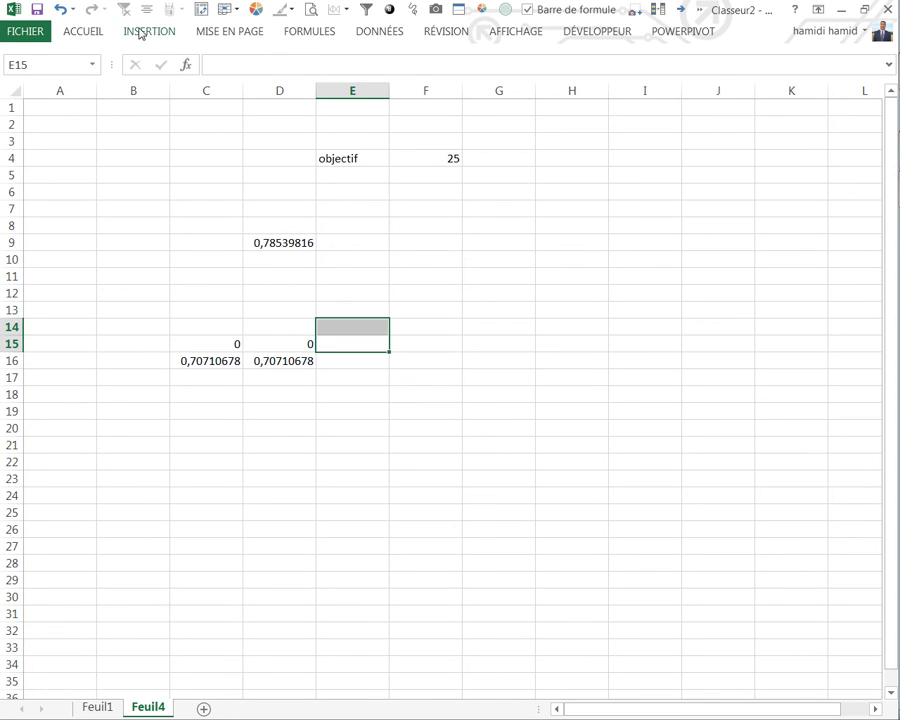
Insert an empty smooth-line scatter chart and drag it to the right of the calculation cells
left_click(146, 31)
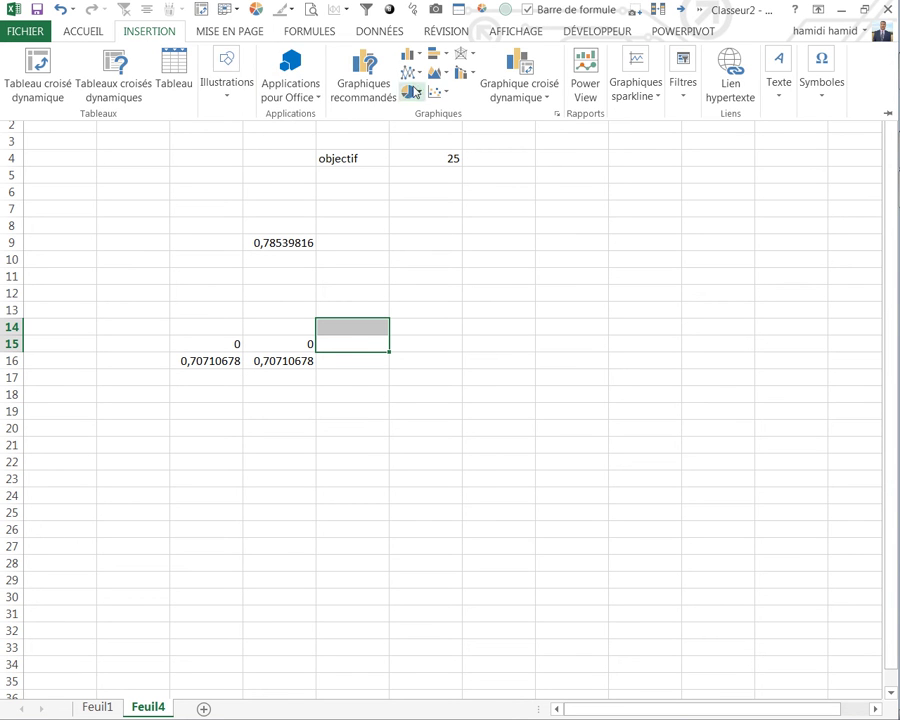
left_click(449, 94)
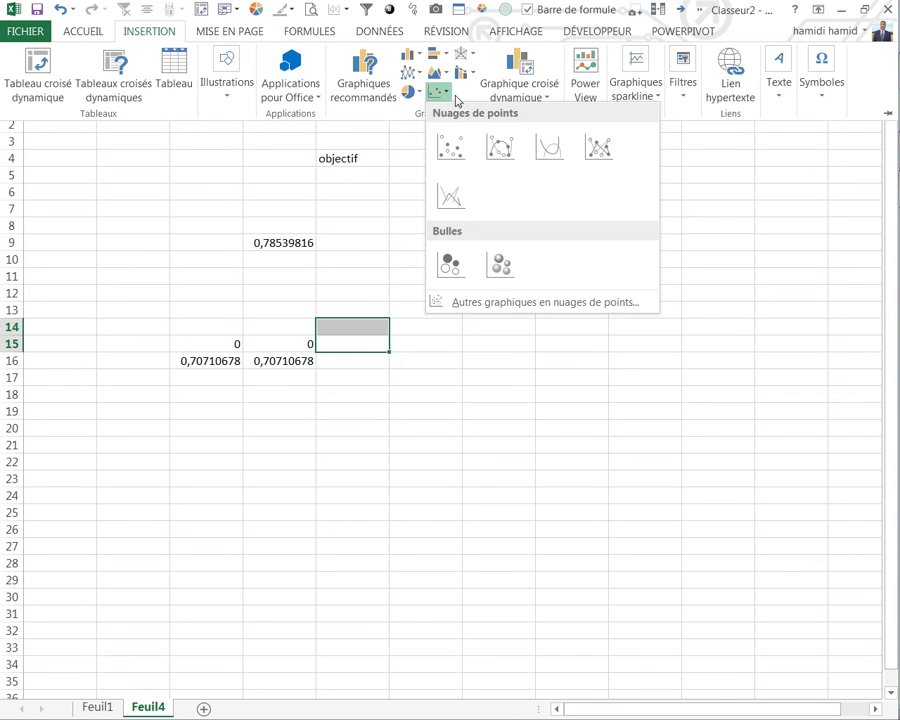
left_click(541, 157)
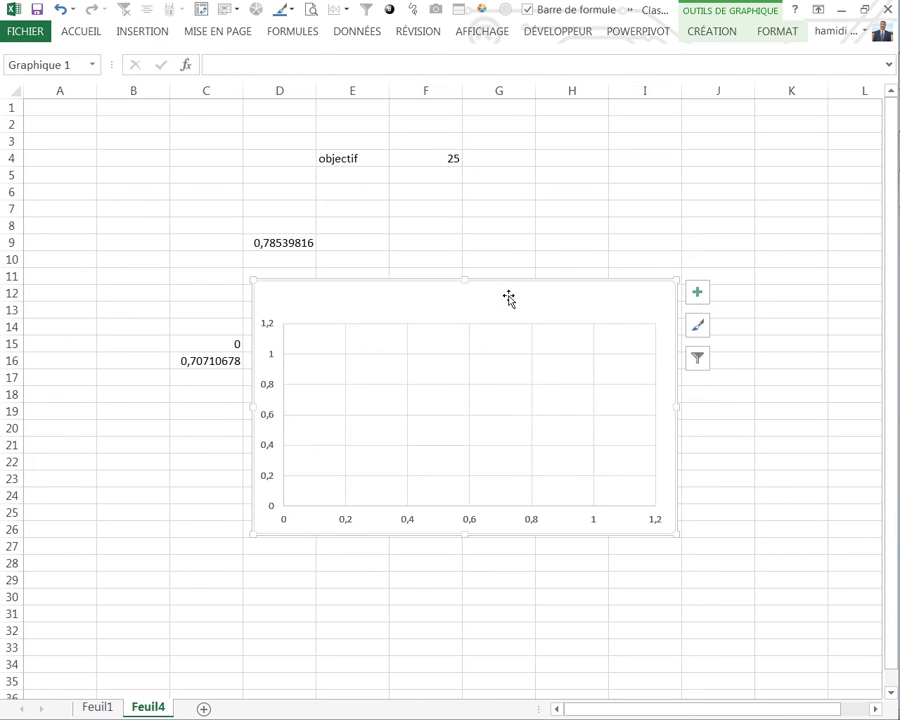
mouse_move(484, 282)
left_mouse_down()
mouse_move(697, 243)
mouse_move(685, 231)
left_mouse_up()
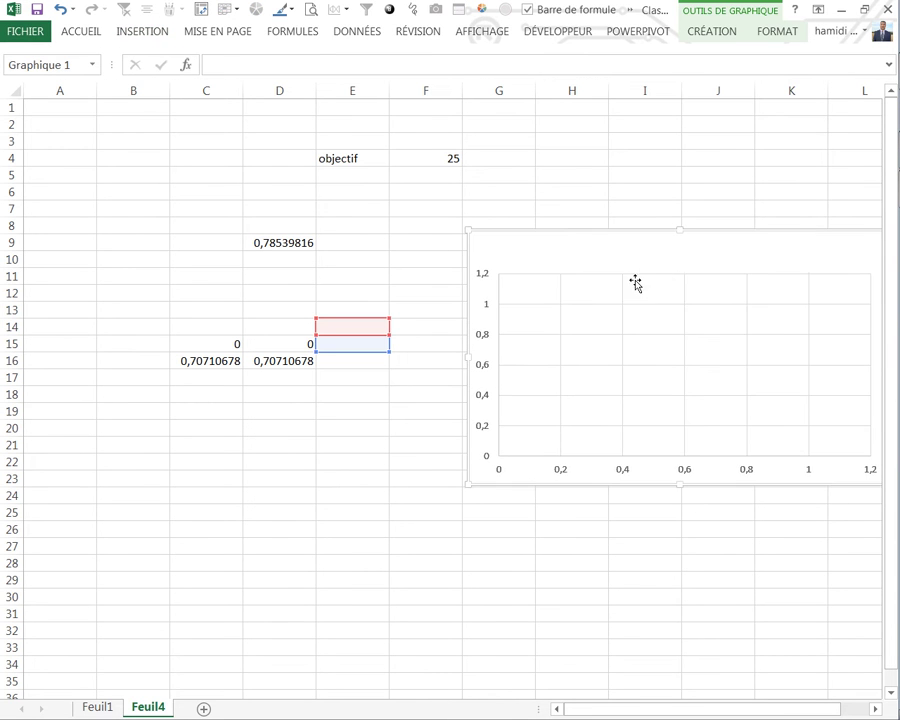
In the chart's Select Data settings, clear the empty series' name and Y values reference
right_click(557, 325)
left_click(599, 421)
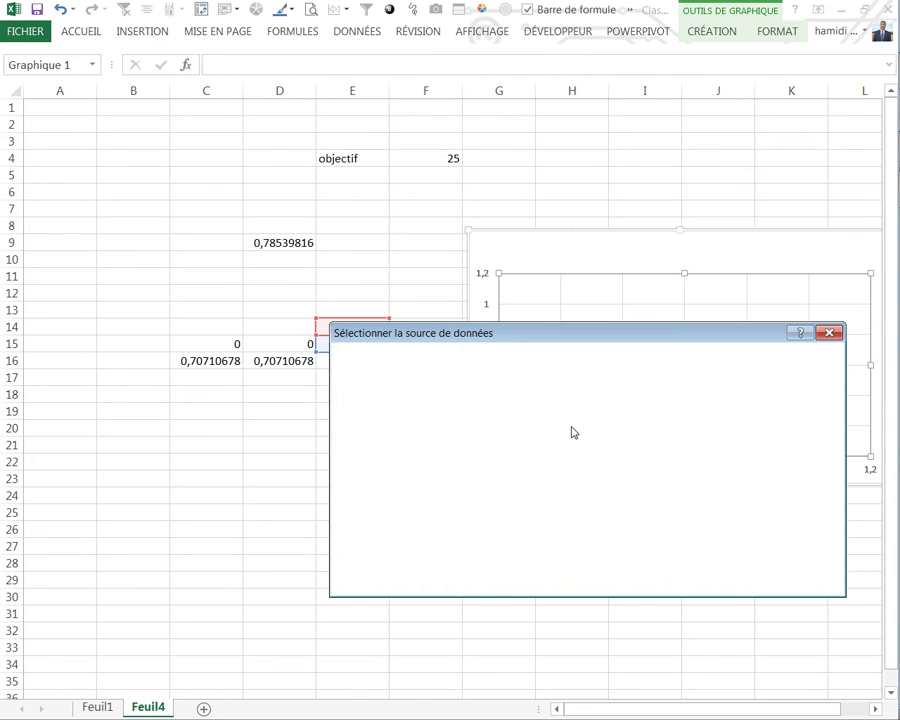
left_click(391, 476)
left_click(433, 453)
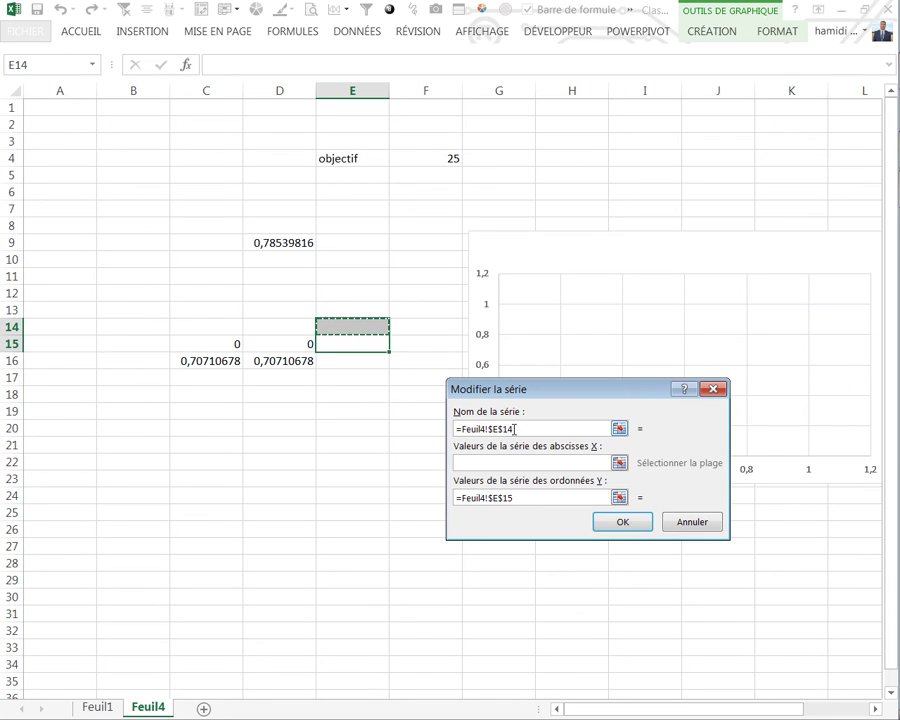
key("Delete")
left_click_drag(524, 505, 448, 504)
key("Delete")
left_click(476, 463)
left_click(453, 414)
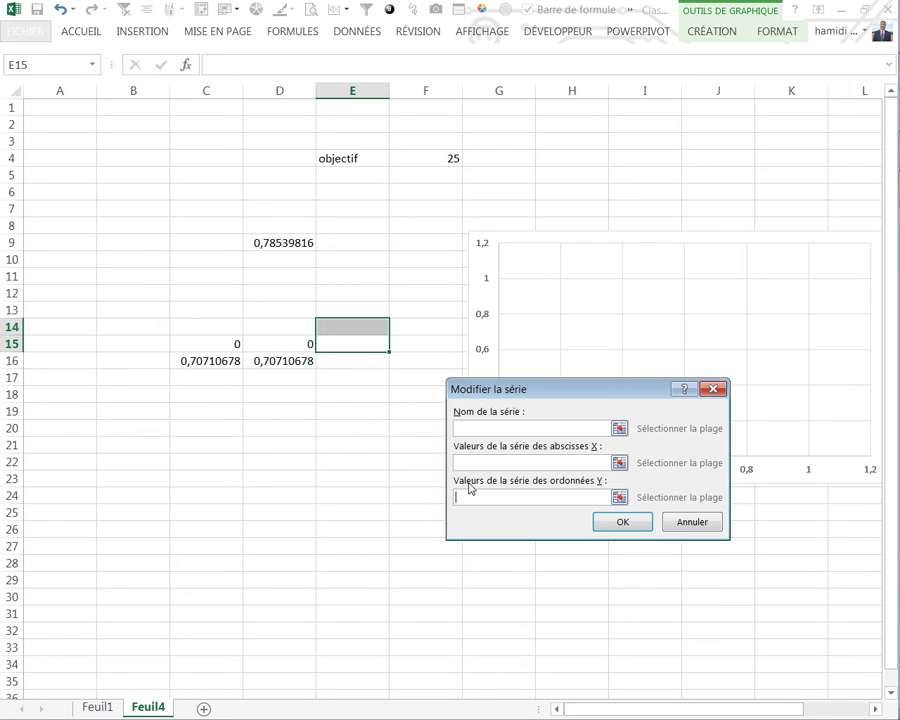
Set the series Y values to D15:D16 and X values to C15:C16, then reposition the chart
left_click_drag(285, 344, 289, 360)
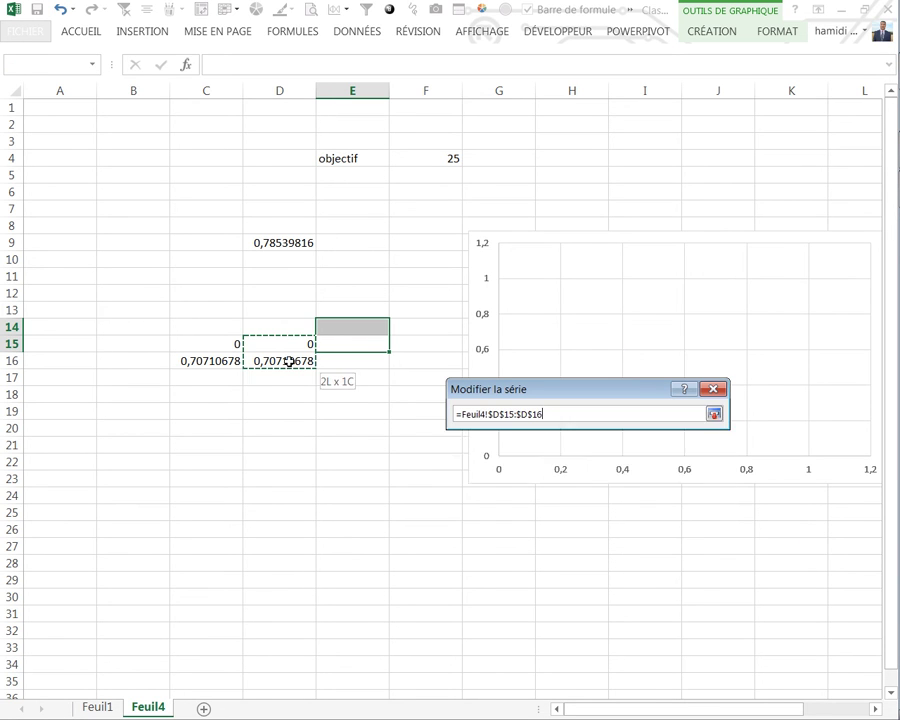
left_click(492, 463)
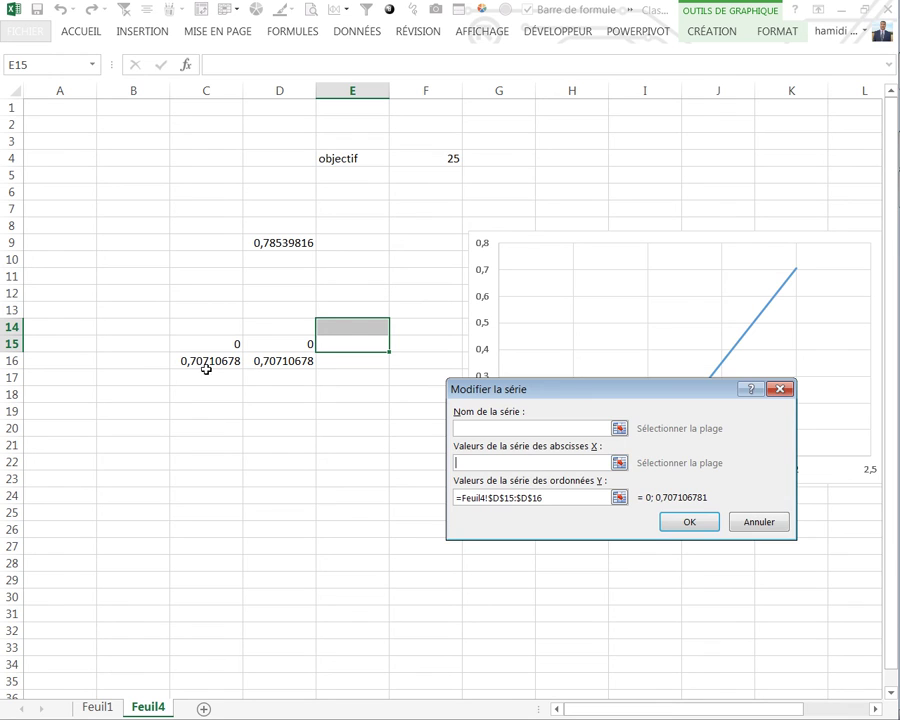
left_click_drag(206, 346, 208, 358)
left_click(757, 524)
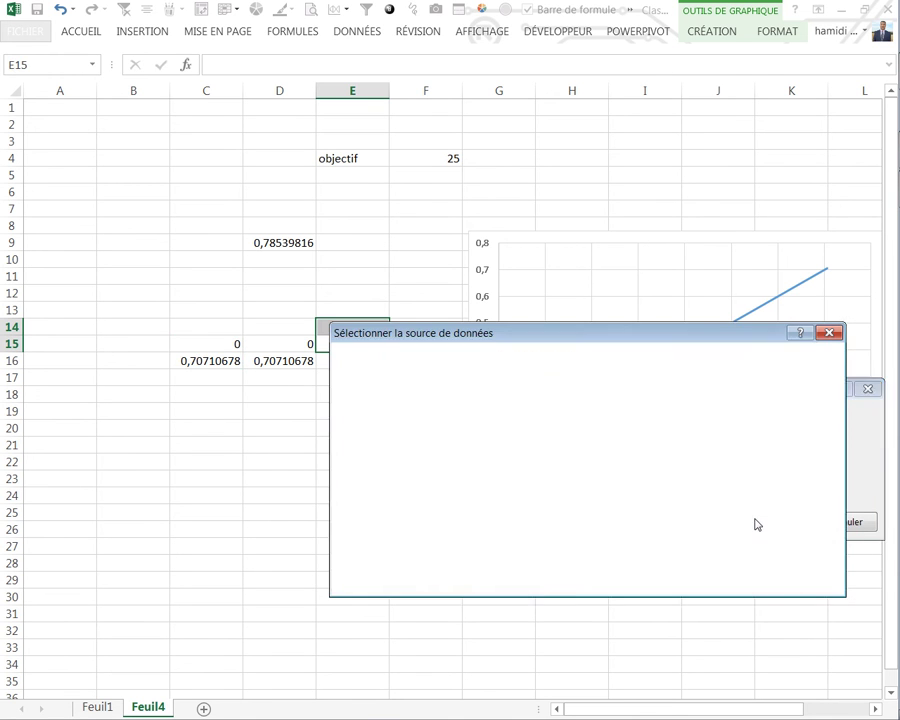
left_click(746, 578)
left_click(736, 592)
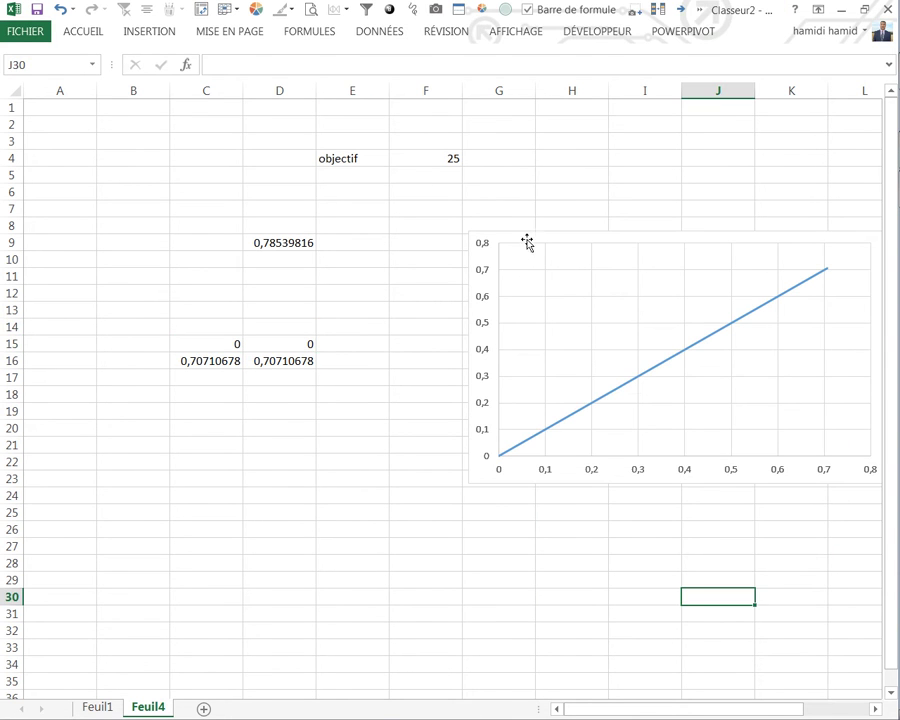
left_click_drag(506, 227, 377, 198)
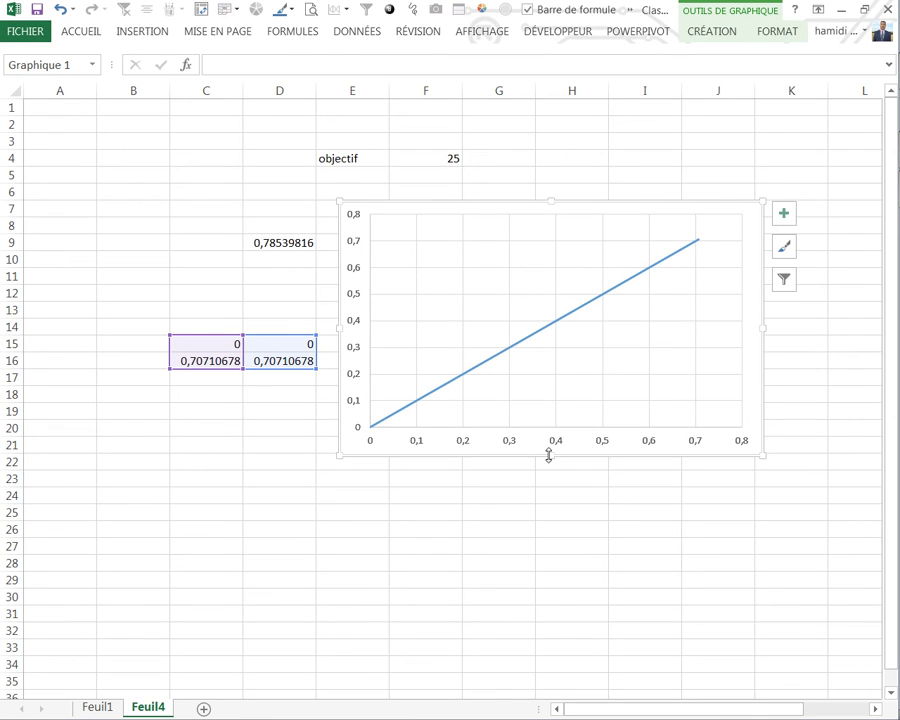
Stretch the chart taller and set the vertical axis bounds to Minimum -1 and Maximum 1
left_click_drag(550, 455, 582, 567)
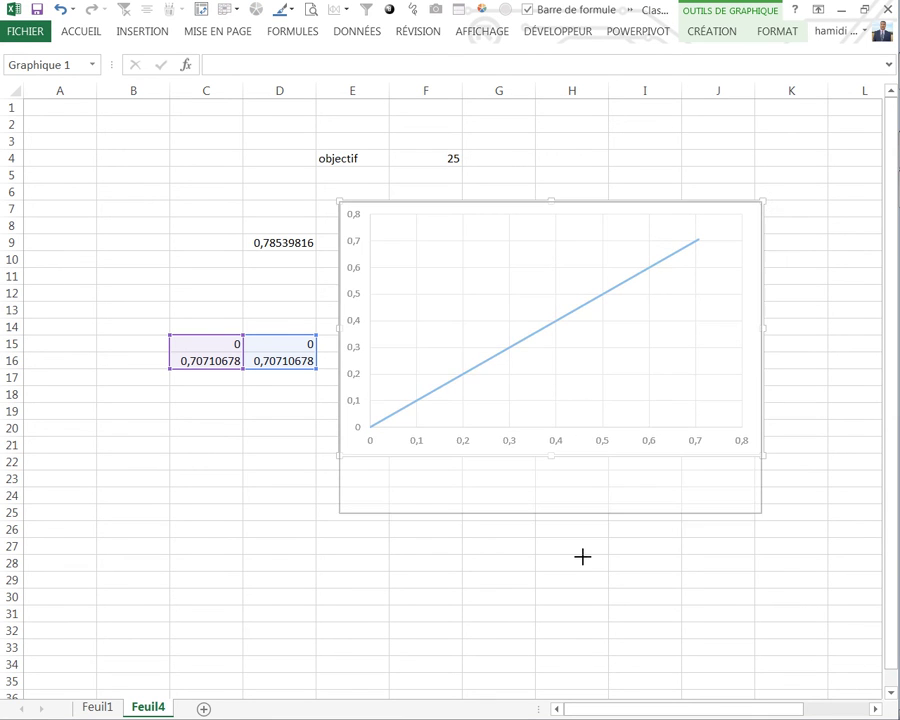
left_click(352, 337)
right_click(352, 337)
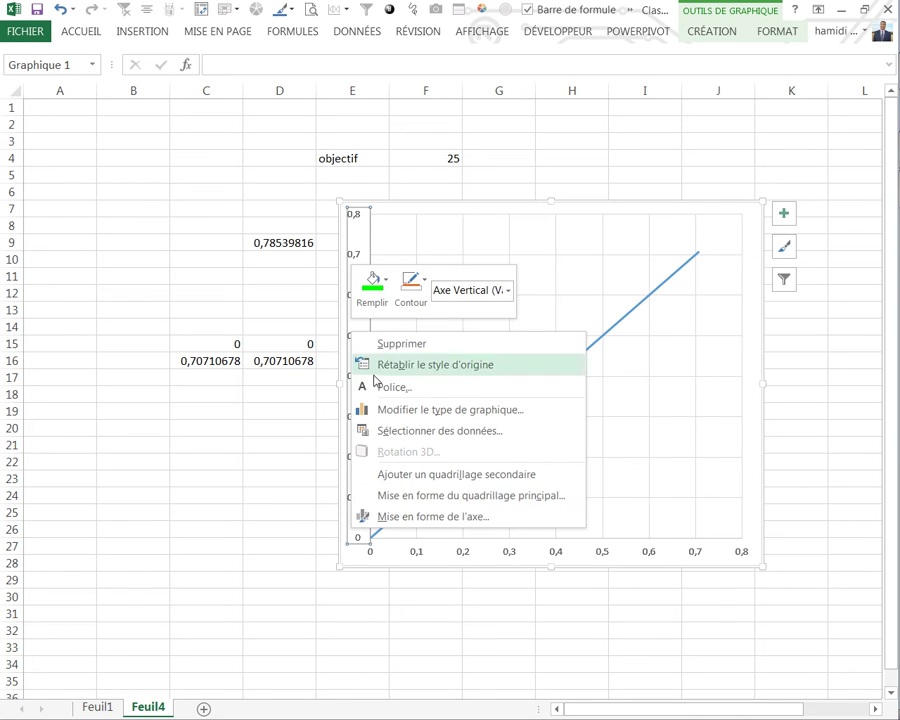
left_click(416, 516)
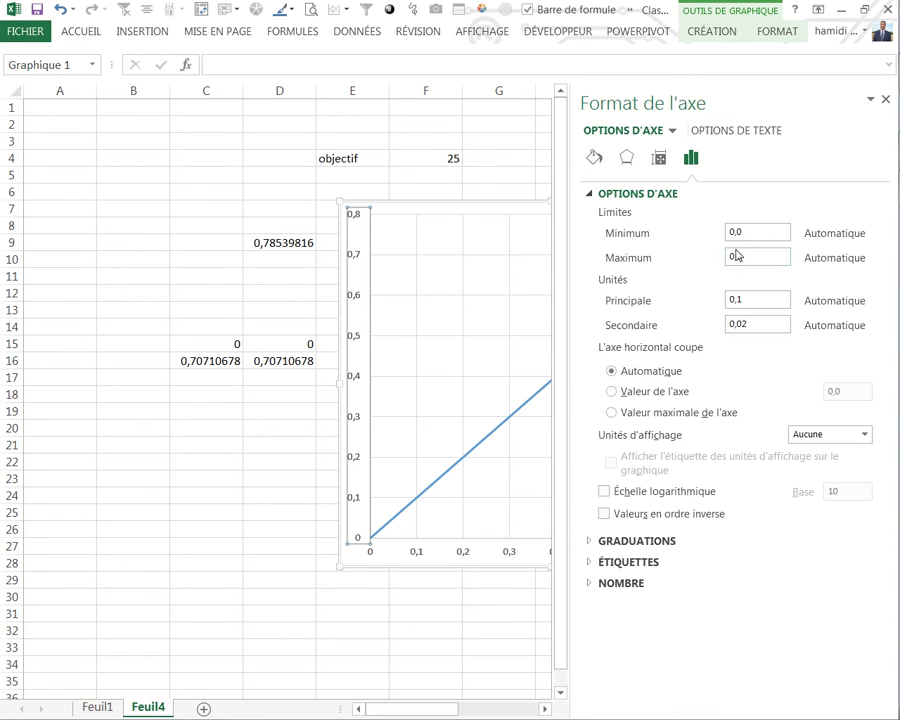
left_click_drag(748, 235, 648, 235)
left_click_drag(744, 255, 692, 254)
type("1")
left_click(434, 496)
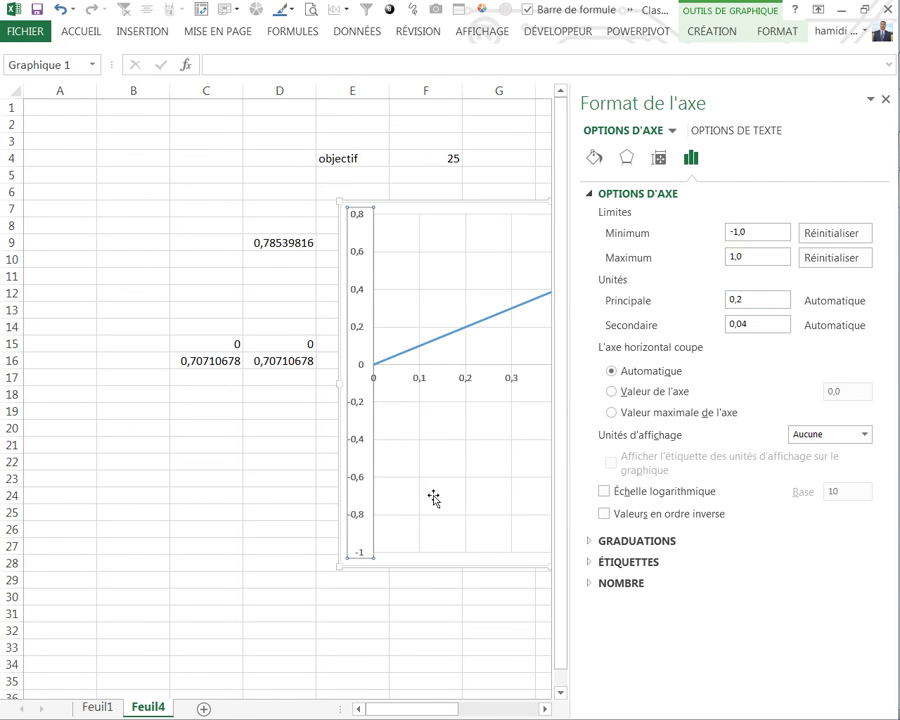
left_click(195, 508)
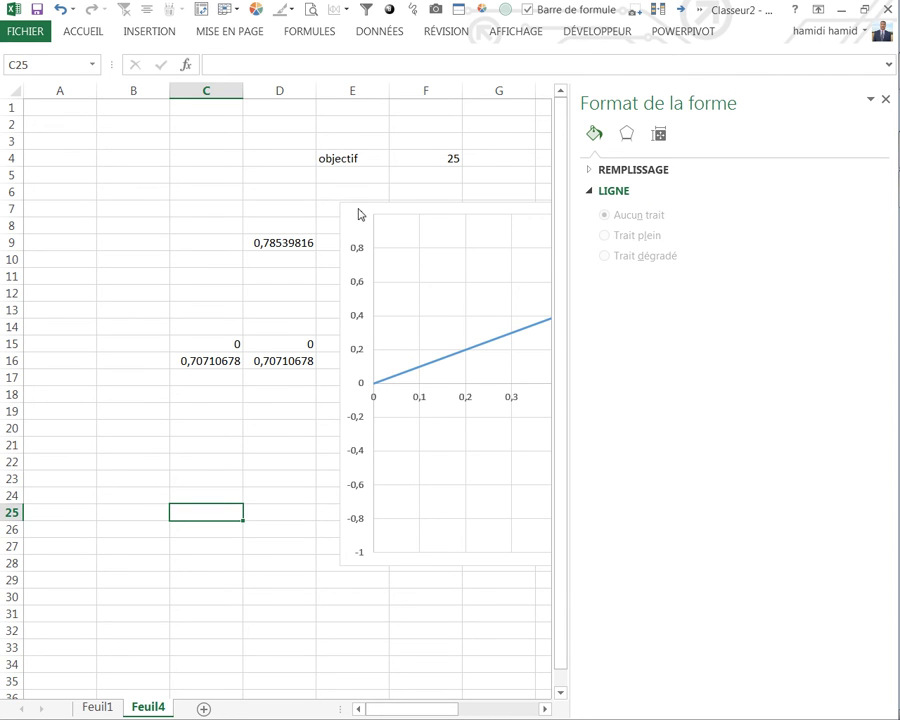
Move the chart further left and browse the plot area formatting settings
left_click_drag(360, 214, 108, 213)
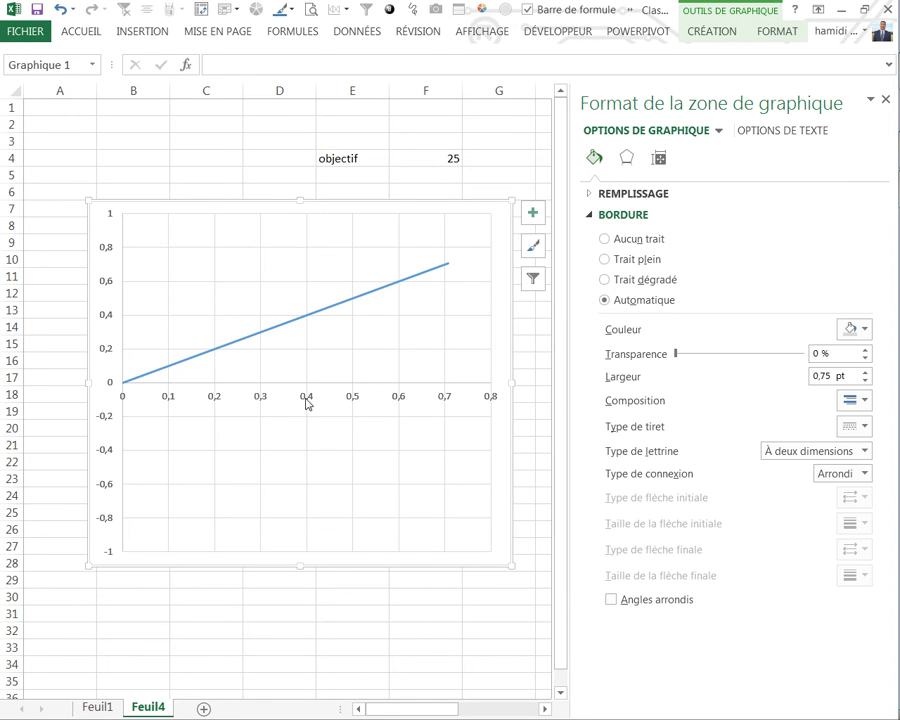
left_click(307, 400)
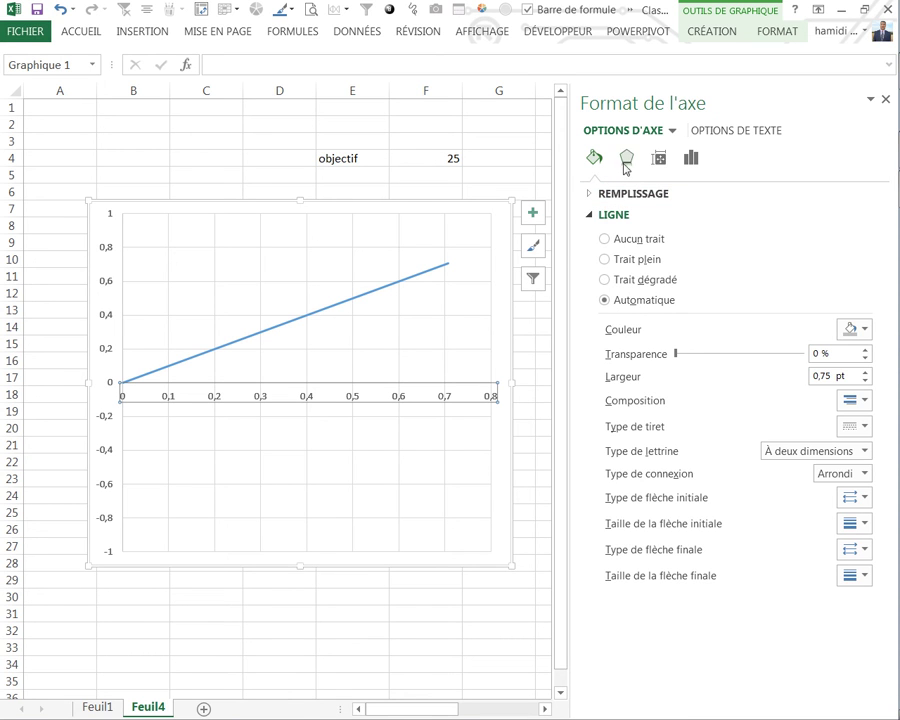
right_click(274, 390)
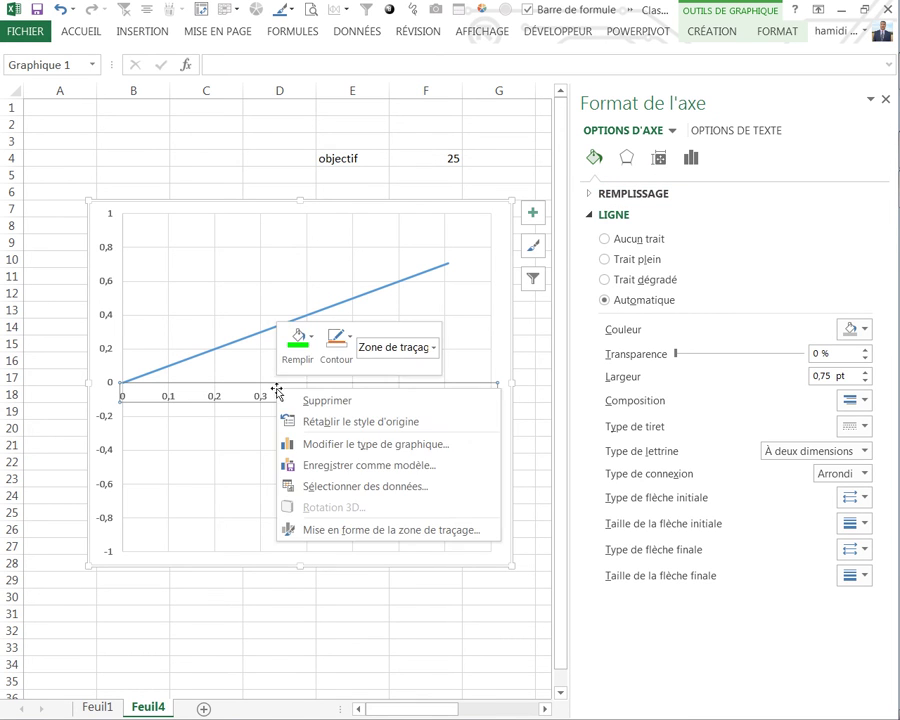
key("Escape")
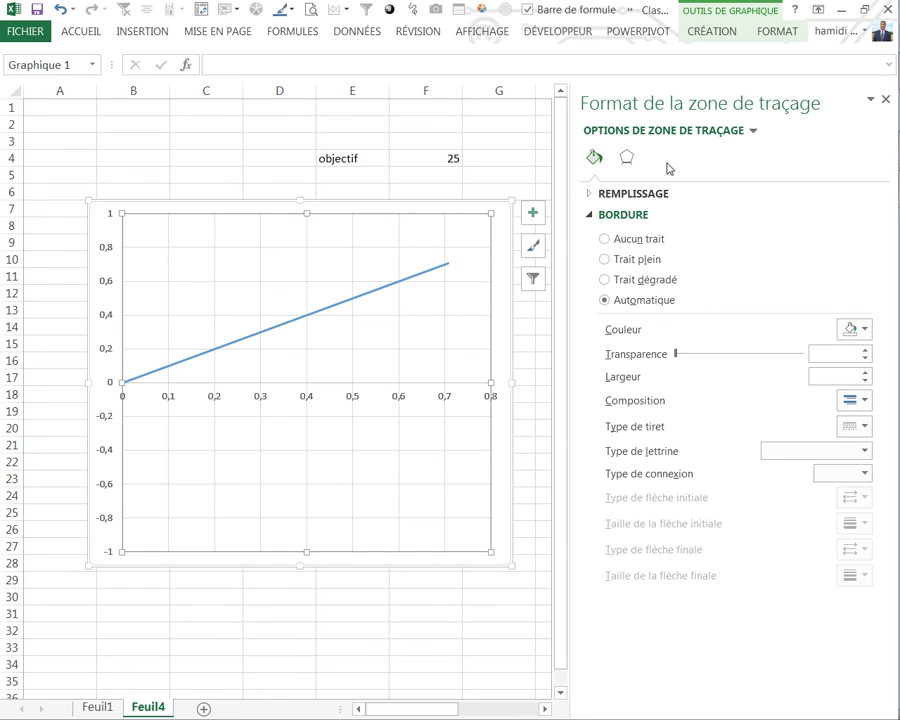
left_click(626, 157)
left_click(594, 157)
Set the horizontal axis bounds to Minimum -1 and Maximum 1
left_click(309, 399)
right_click(308, 398)
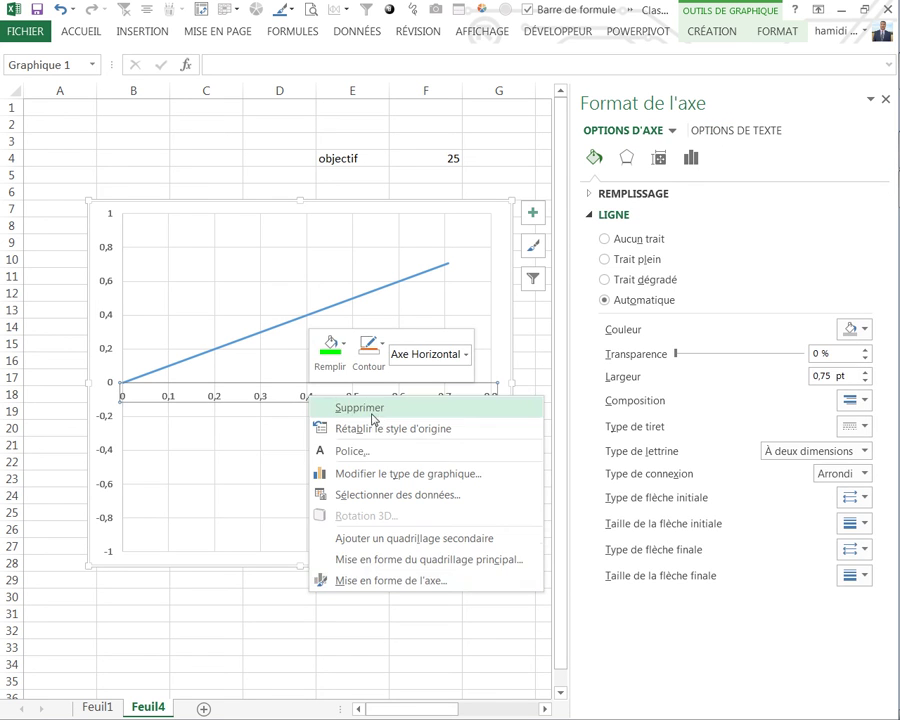
left_click(371, 581)
left_click(749, 234)
type("-1")
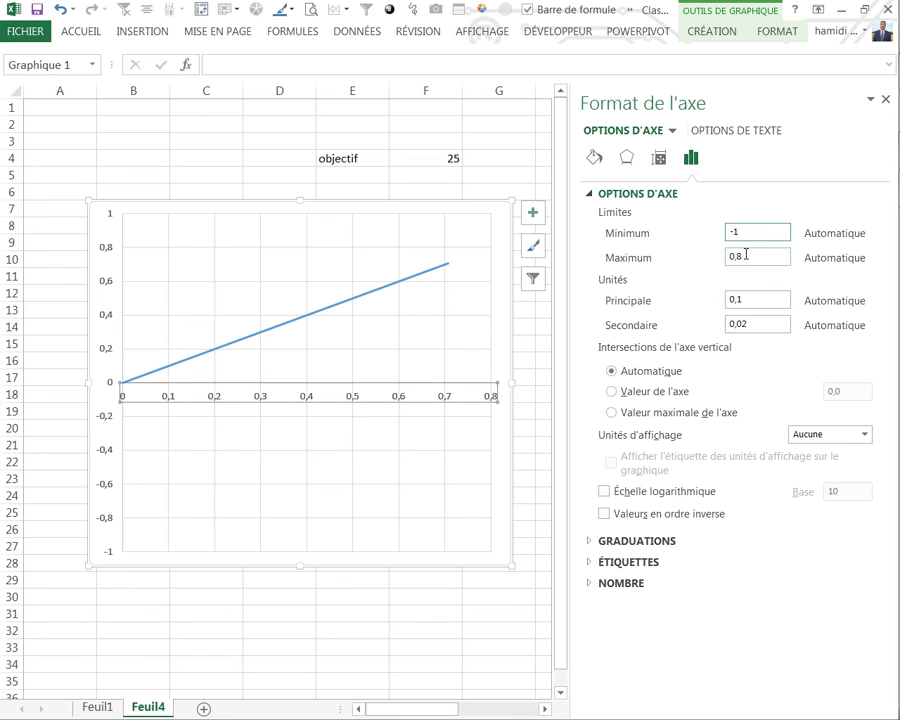
key("Tab")
type("1")
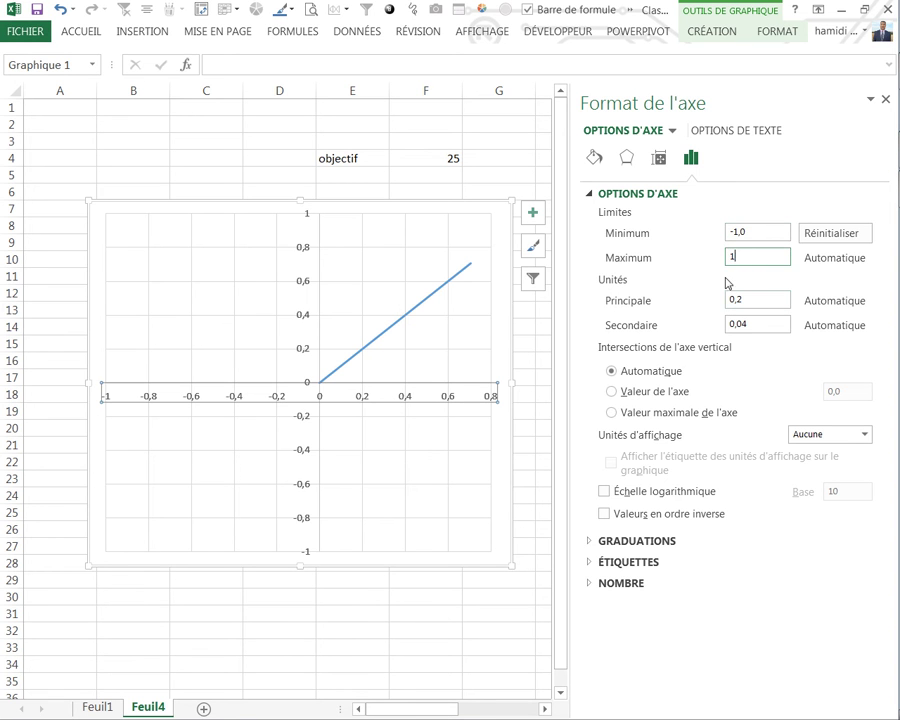
left_click(425, 597)
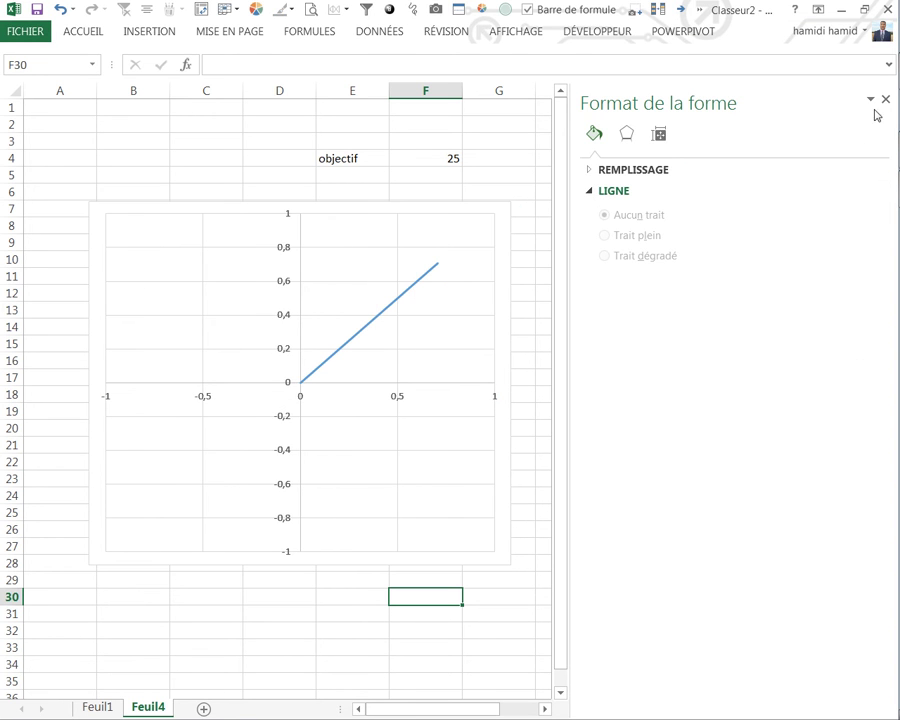
Shift the chart right and down, then delete the horizontal and vertical axes
left_click(384, 580)
left_click(503, 295)
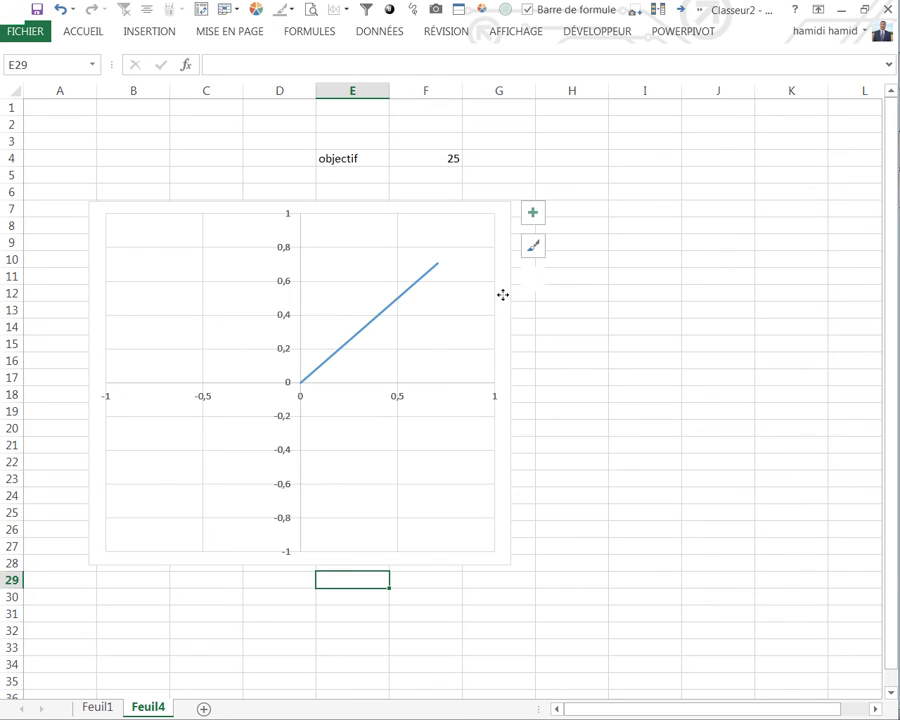
left_click_drag(508, 295, 578, 334)
left_click(466, 438)
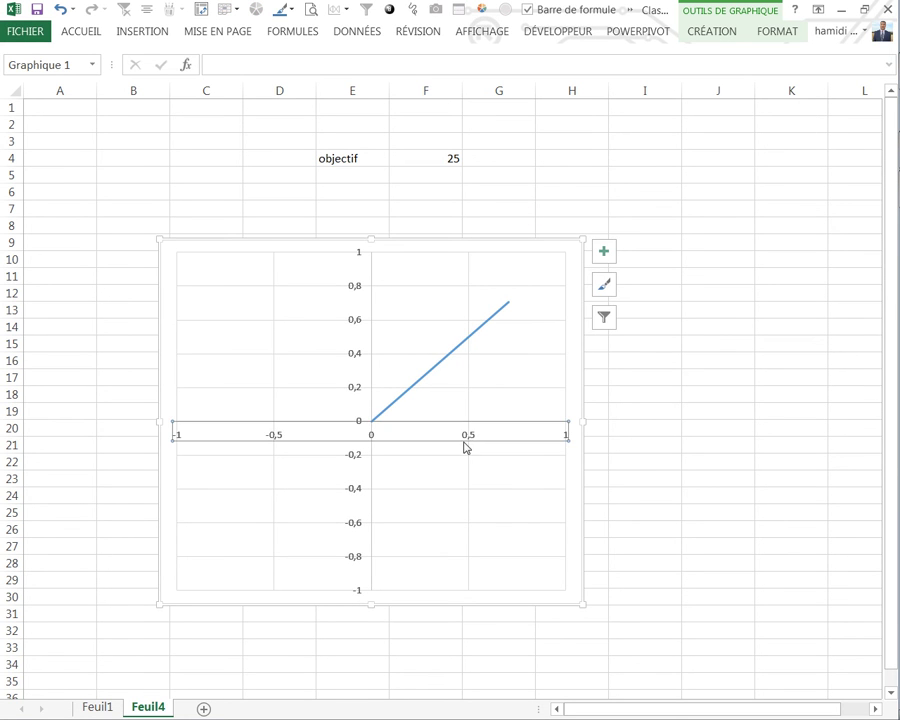
key("Delete")
left_click(357, 361)
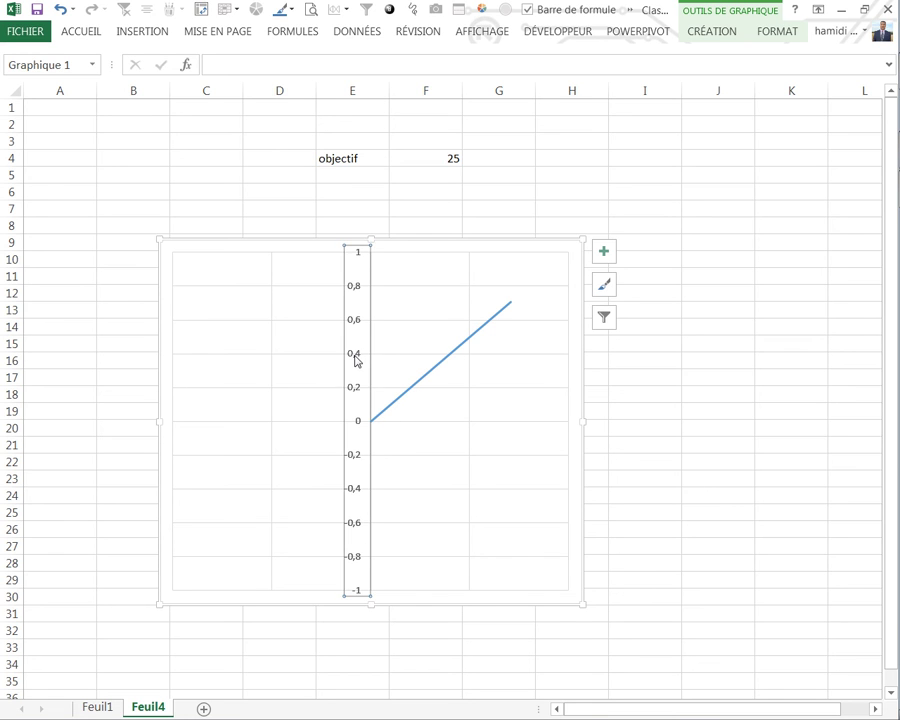
key("Delete")
Delete the horizontal and vertical gridlines, leaving only the needle line
left_click(388, 358)
key("Delete")
left_click(371, 352)
key("Delete")
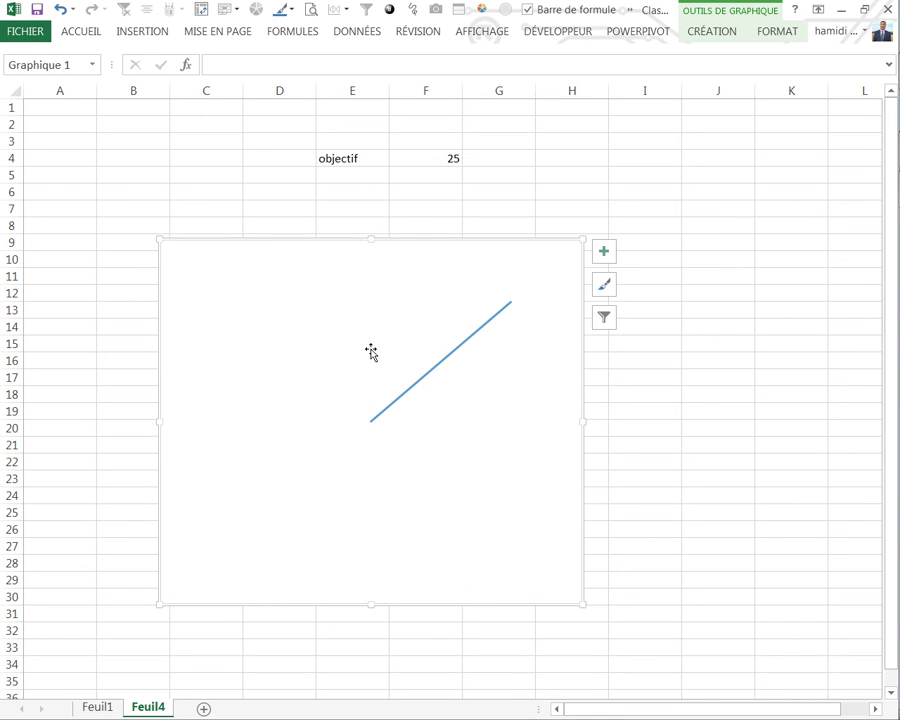
Set both the plot area and chart area fill to No Fill
right_click(371, 349)
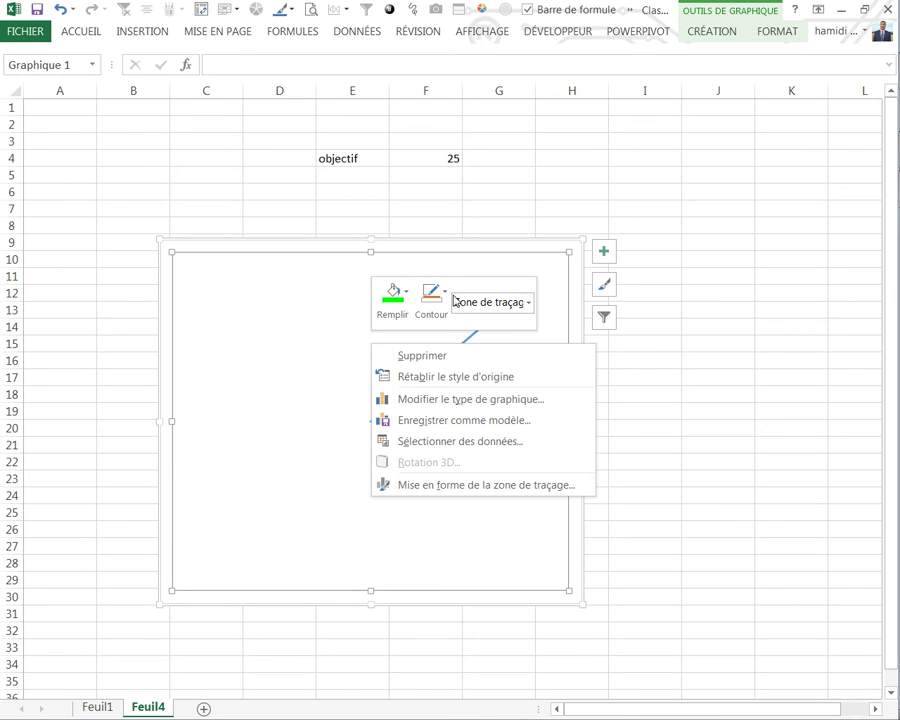
left_click(406, 296)
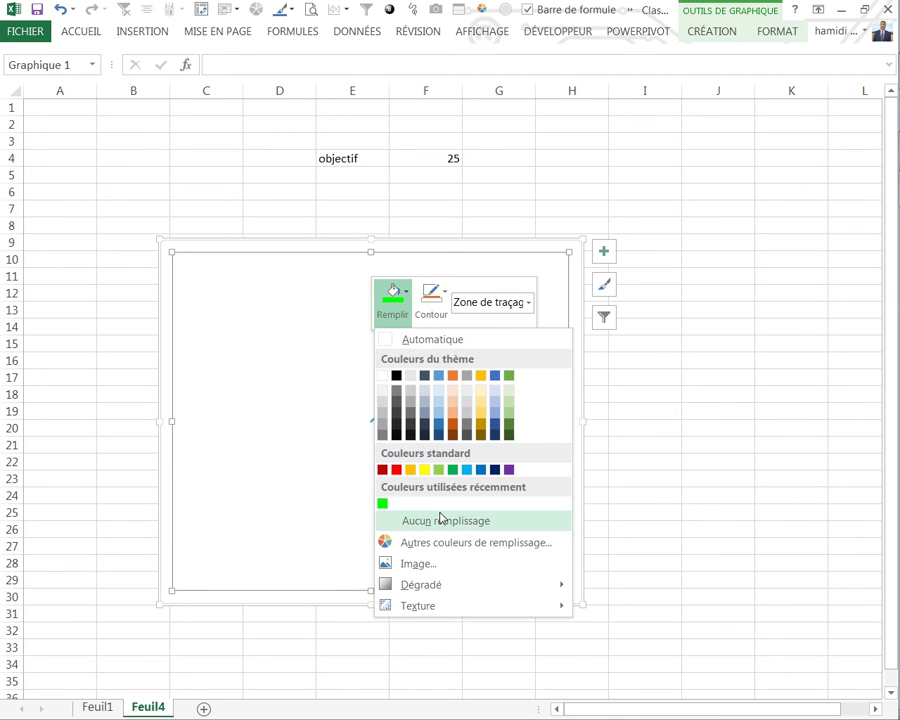
left_click(437, 521)
left_click(221, 247)
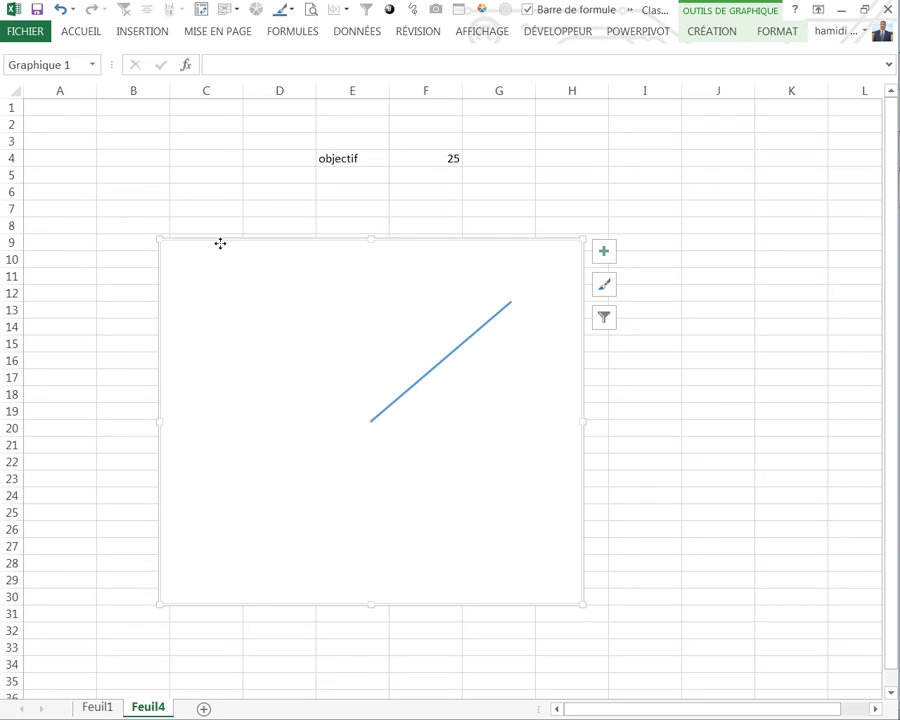
right_click(220, 243)
left_click(254, 194)
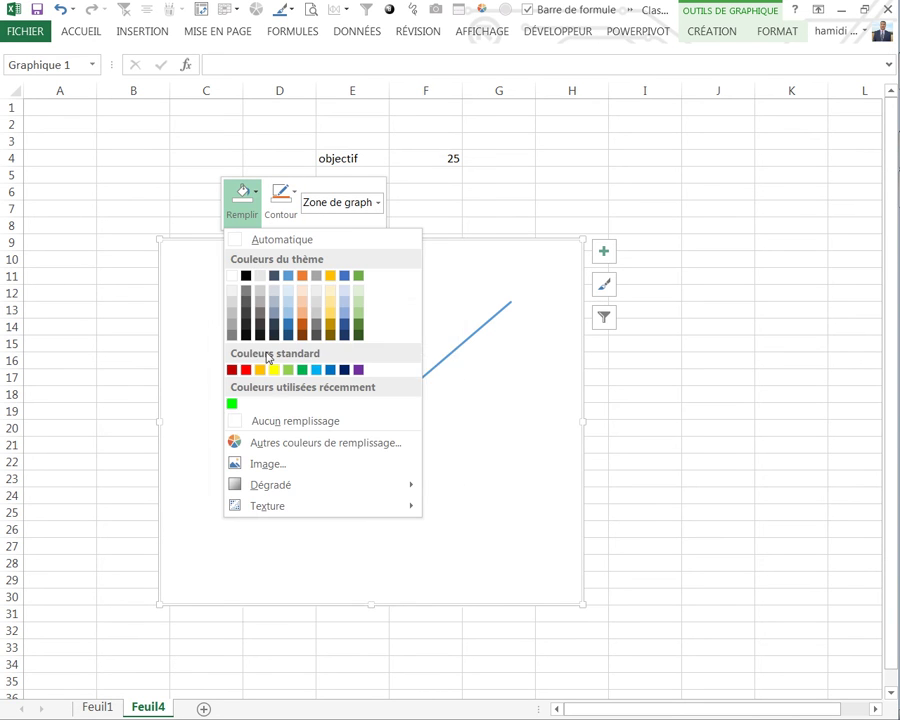
left_click(274, 423)
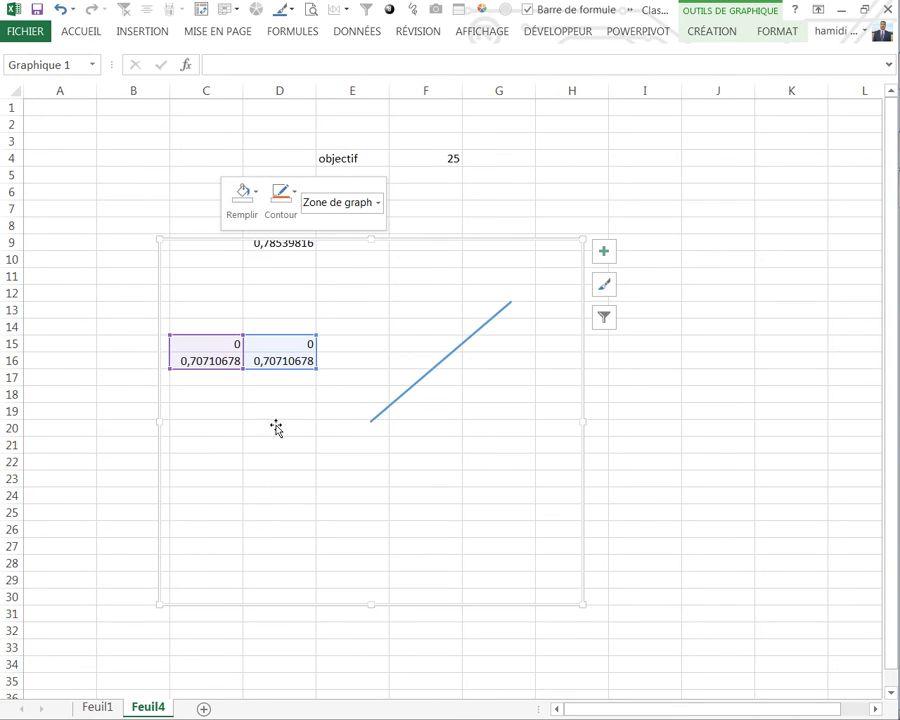
Drag the chart's plot area up and to the right, clear of the helper values
left_click(471, 449)
left_click(664, 476)
left_click(567, 364)
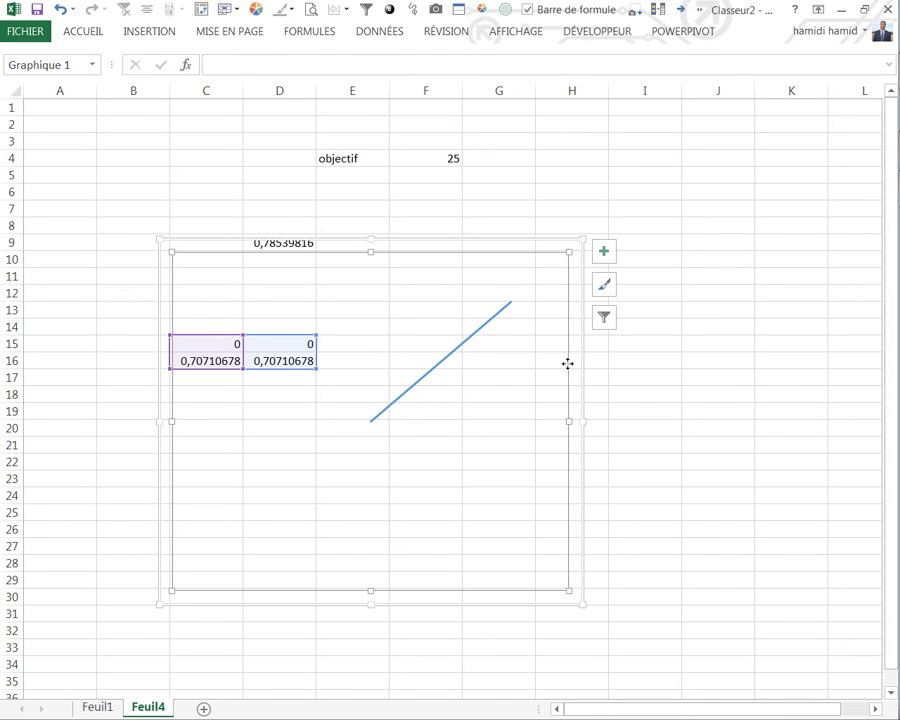
left_click_drag(578, 372, 706, 341)
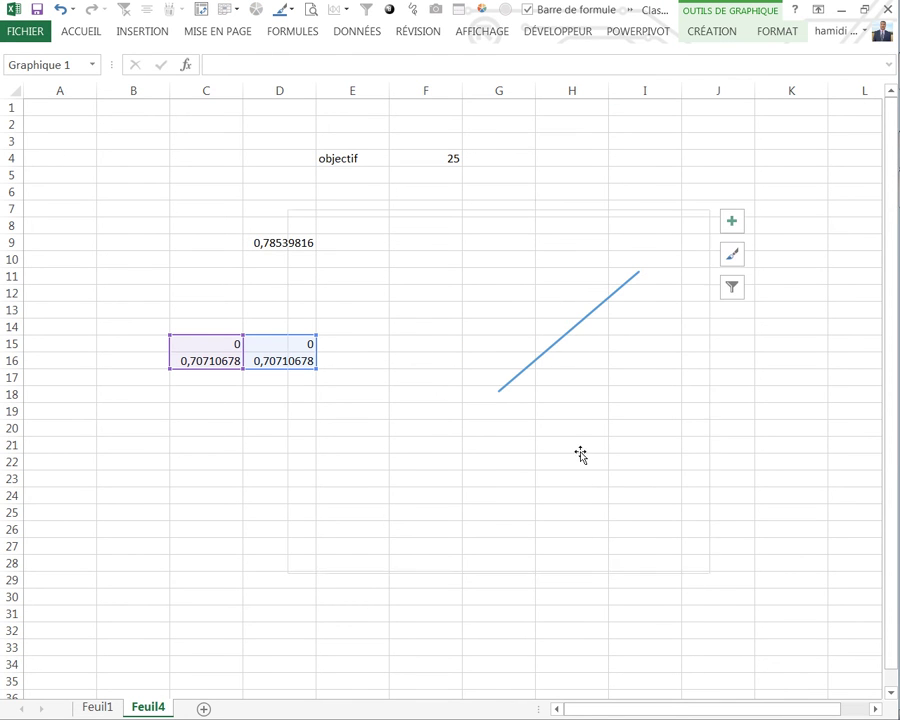
Enter 80, 10, 10 and 100 down cells A6 to A9
left_click(297, 567)
left_click(58, 197)
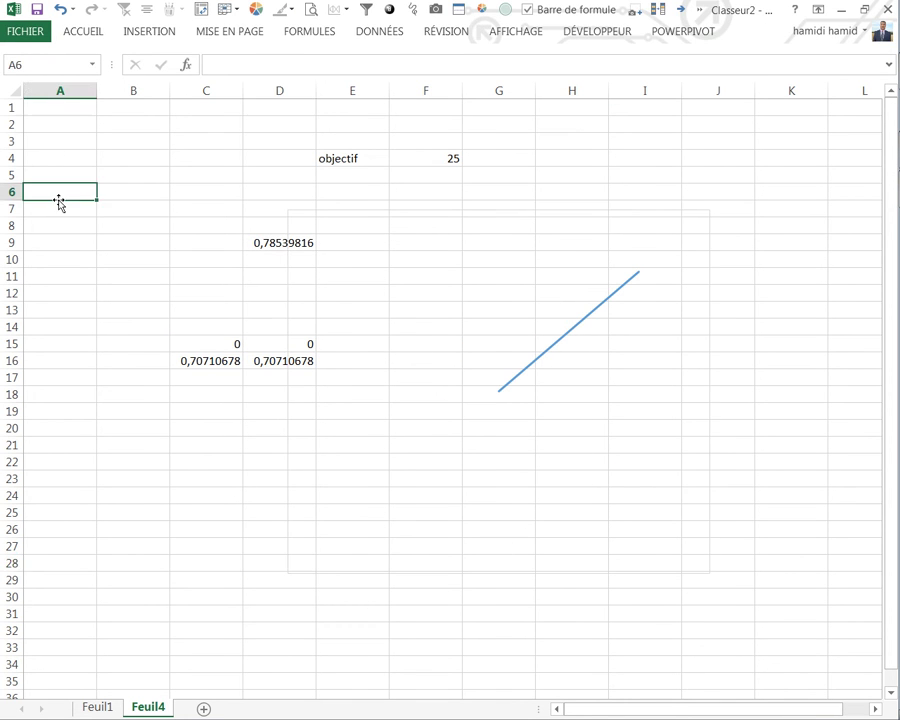
type("80")
key("Return")
type("10")
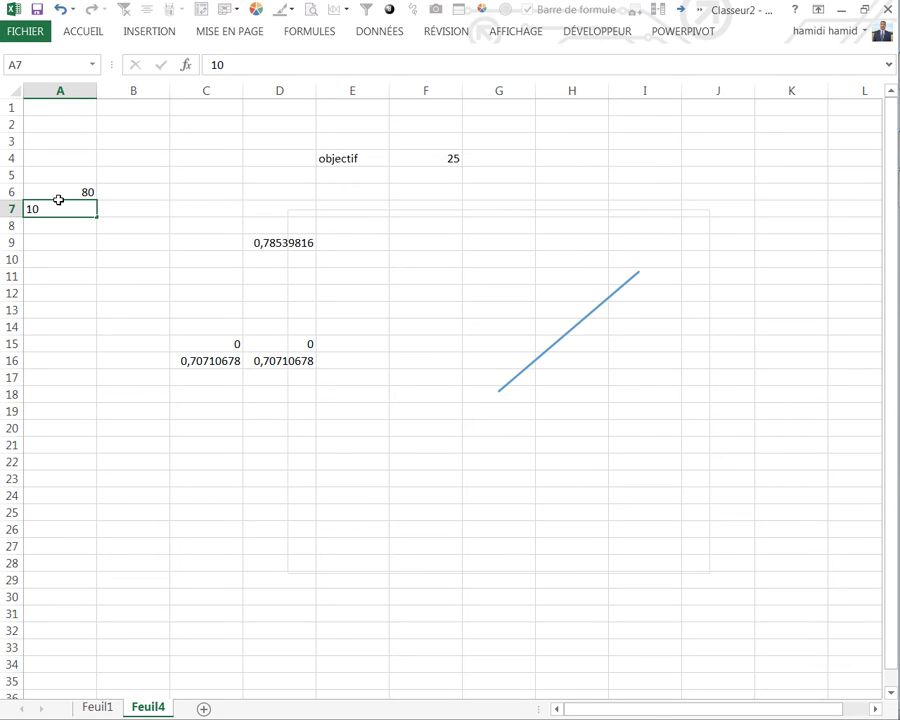
key("Return")
type("100")
key("Return")
type("1")
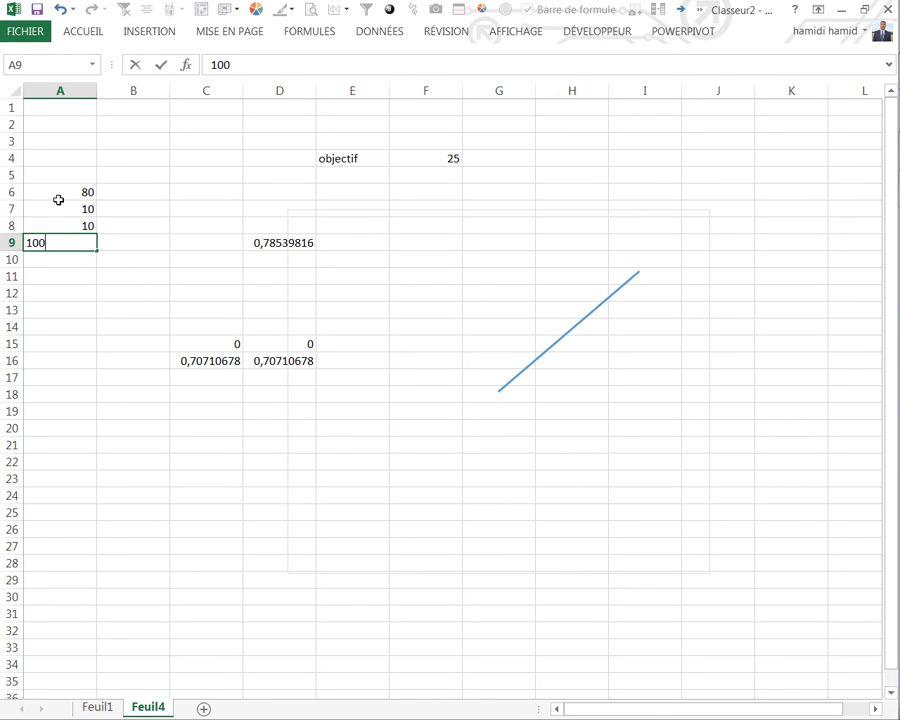
key("Return")
Select the three band values in A6:A8
left_click(81, 241)
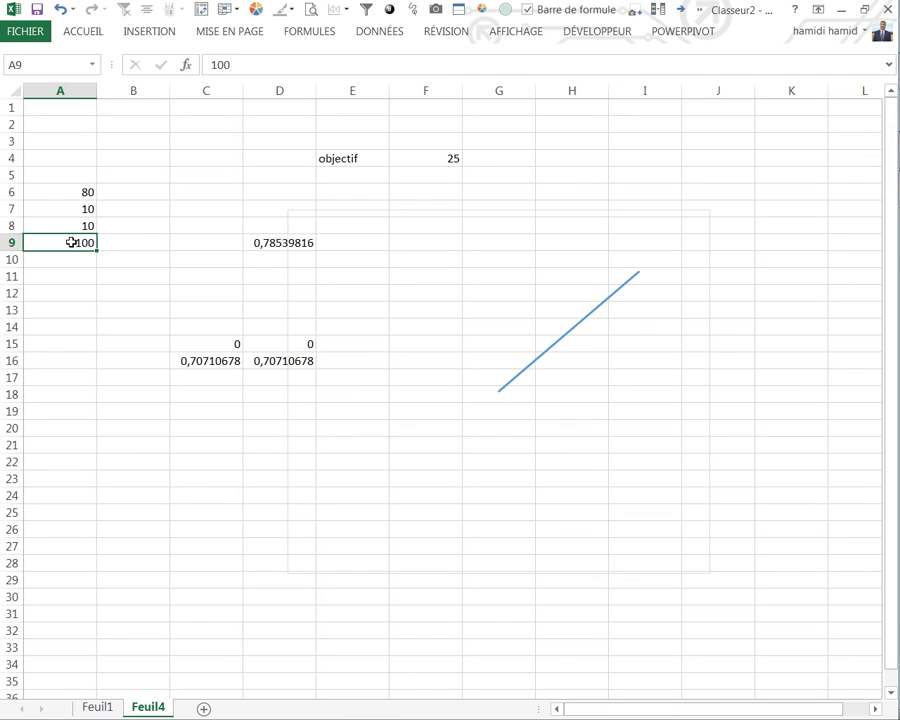
left_click_drag(73, 197, 66, 222)
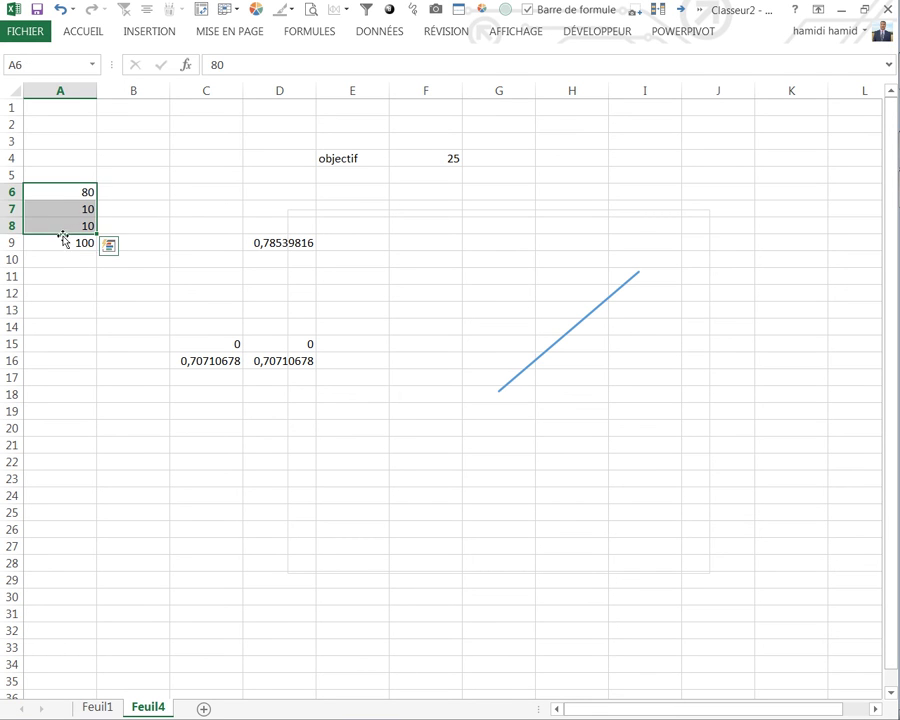
left_click(66, 240)
Add a second chart series with X values C15:C16 and Y values D15:D16
left_click(571, 330)
left_click(569, 331)
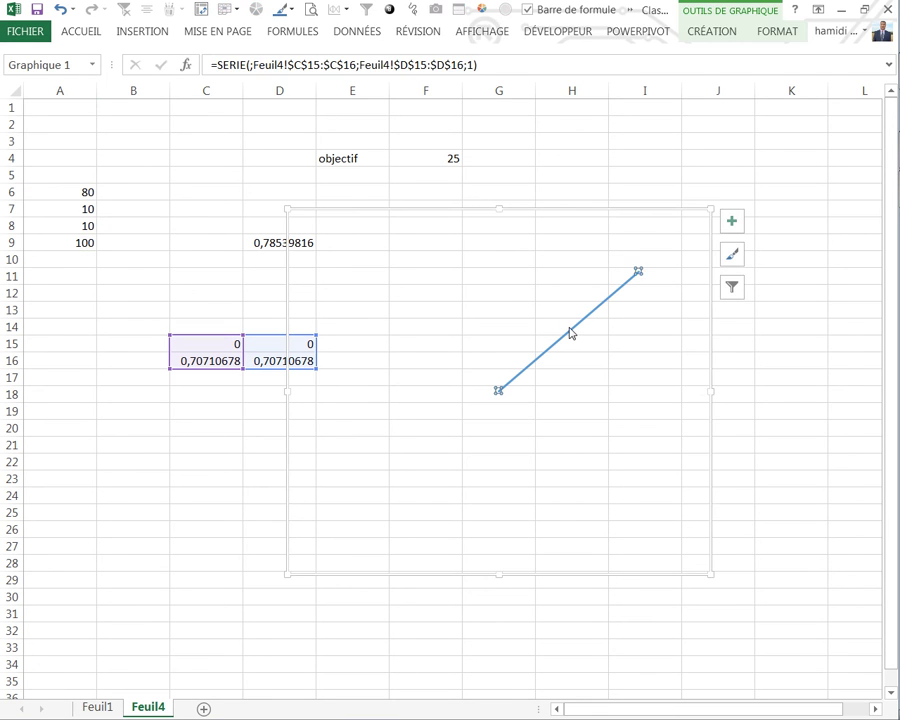
right_click(569, 331)
left_click(614, 406)
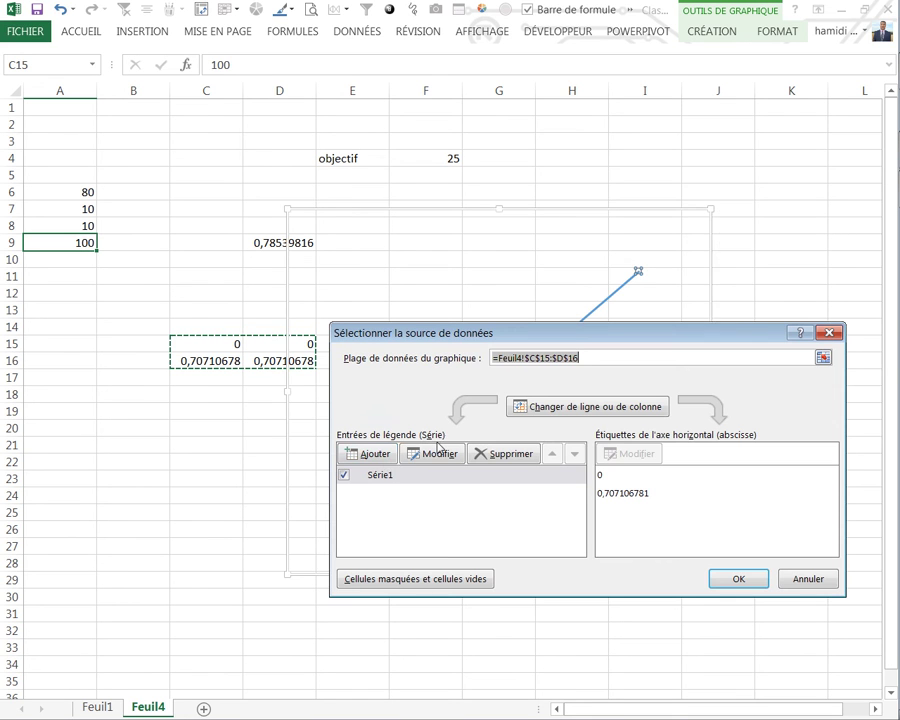
left_click(370, 455)
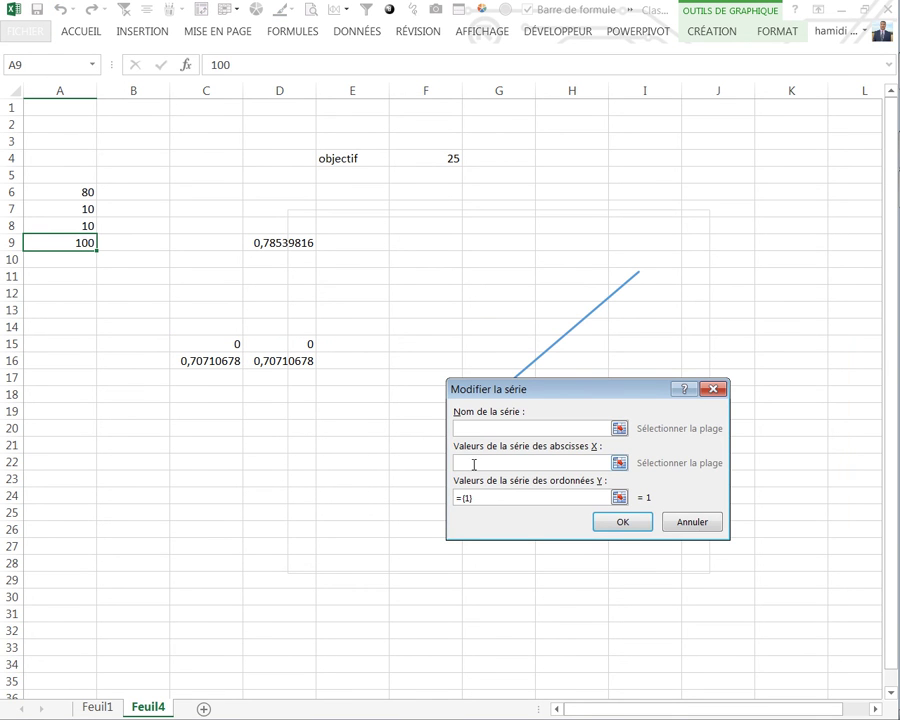
left_click_drag(214, 343, 214, 360)
left_click_drag(487, 497, 396, 496)
key("BackSpace")
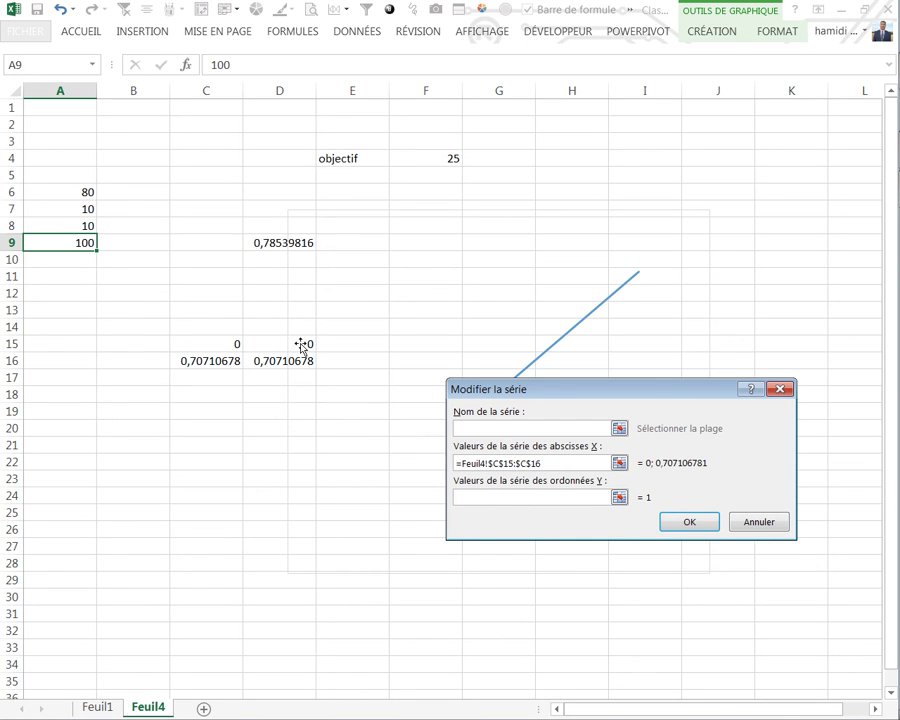
left_click_drag(273, 343, 273, 360)
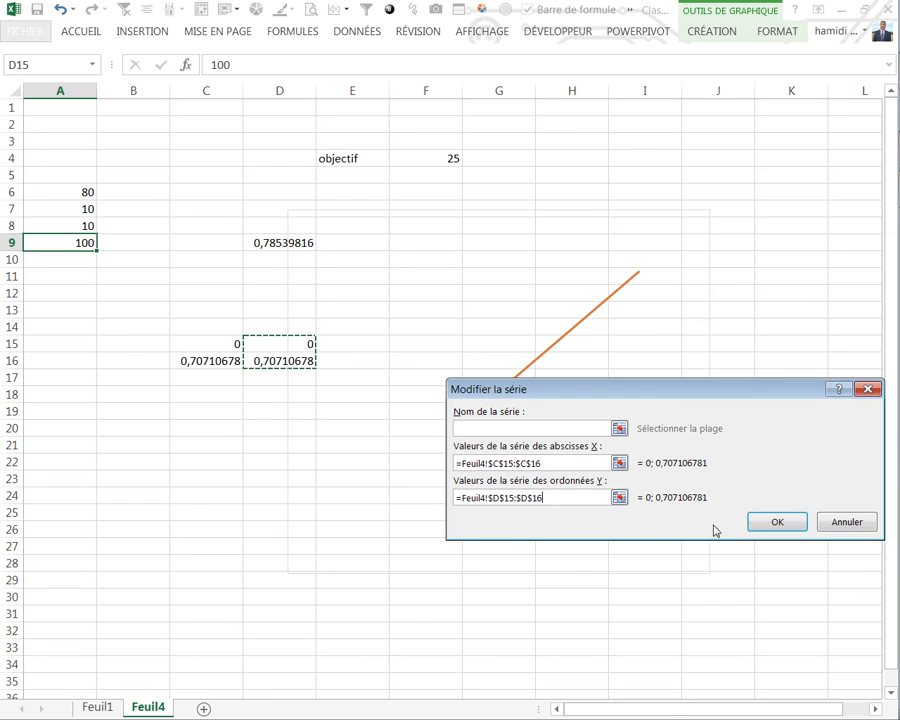
left_click(769, 524)
left_click(730, 574)
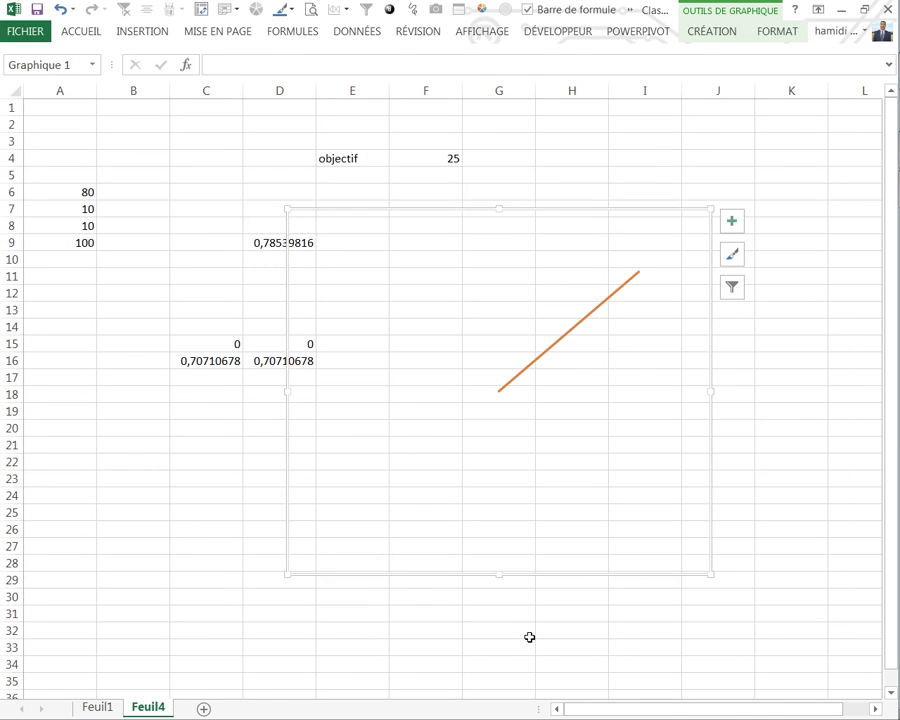
Move the chart further right and select the new Série2 series
left_click(520, 637)
left_click(398, 566)
left_click_drag(398, 566, 487, 562)
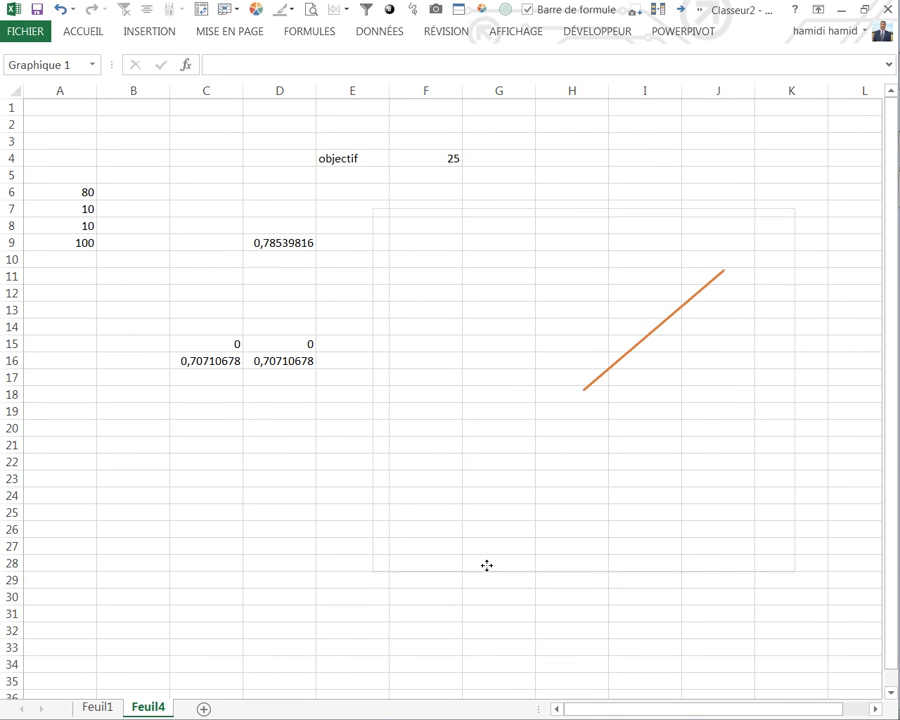
right_click(589, 286)
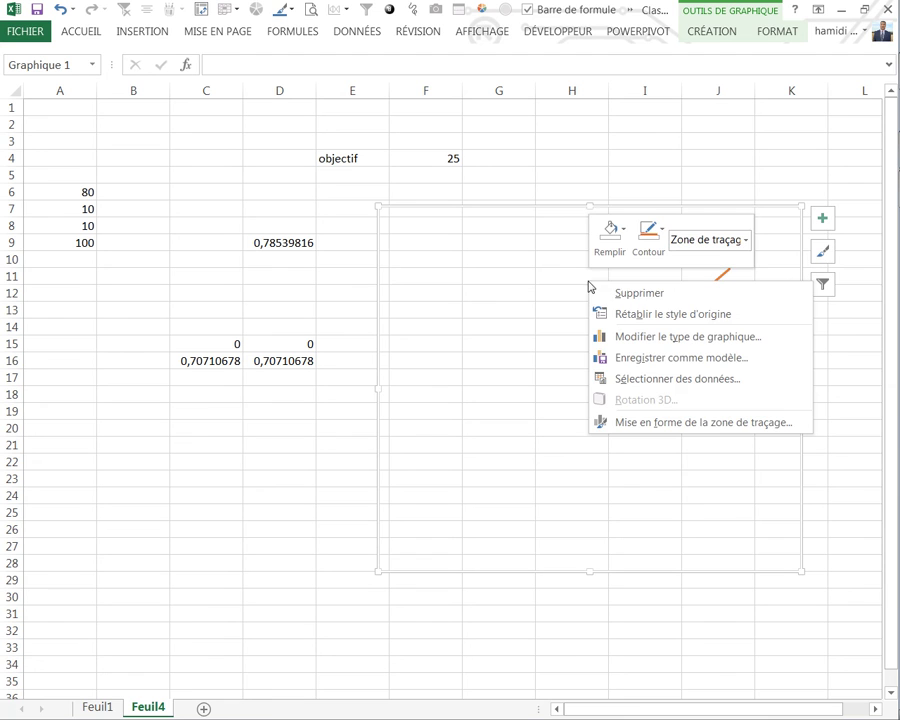
left_click(746, 240)
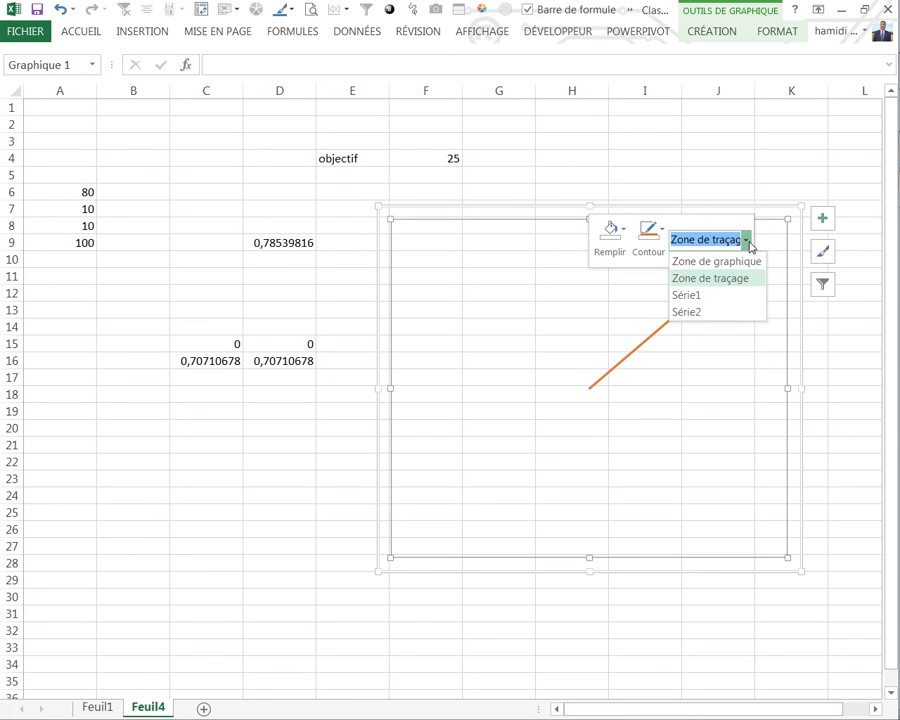
left_click(695, 313)
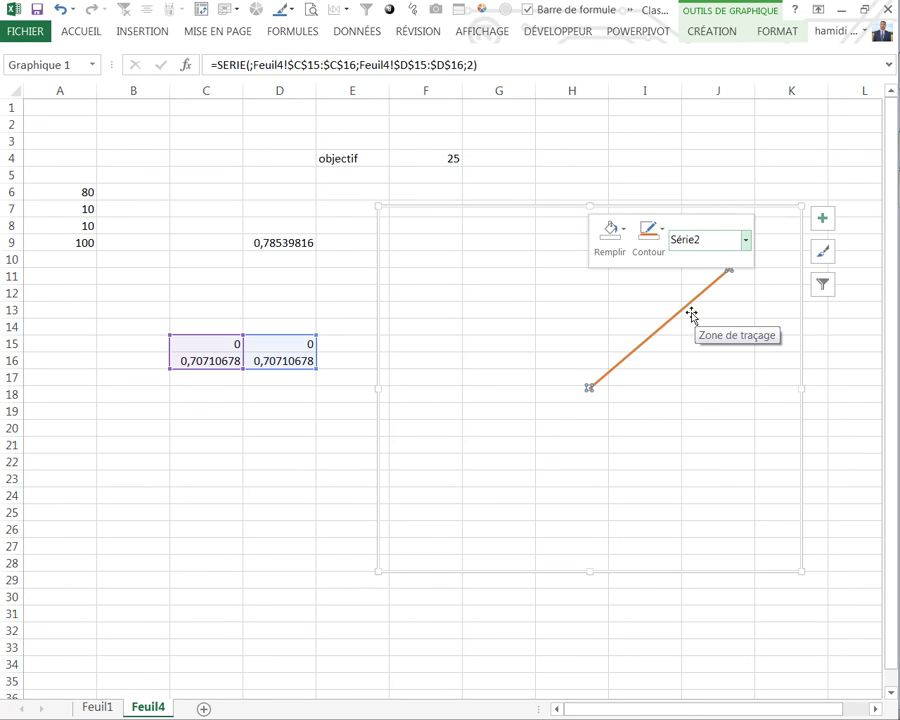
mouse_move(590, 388)
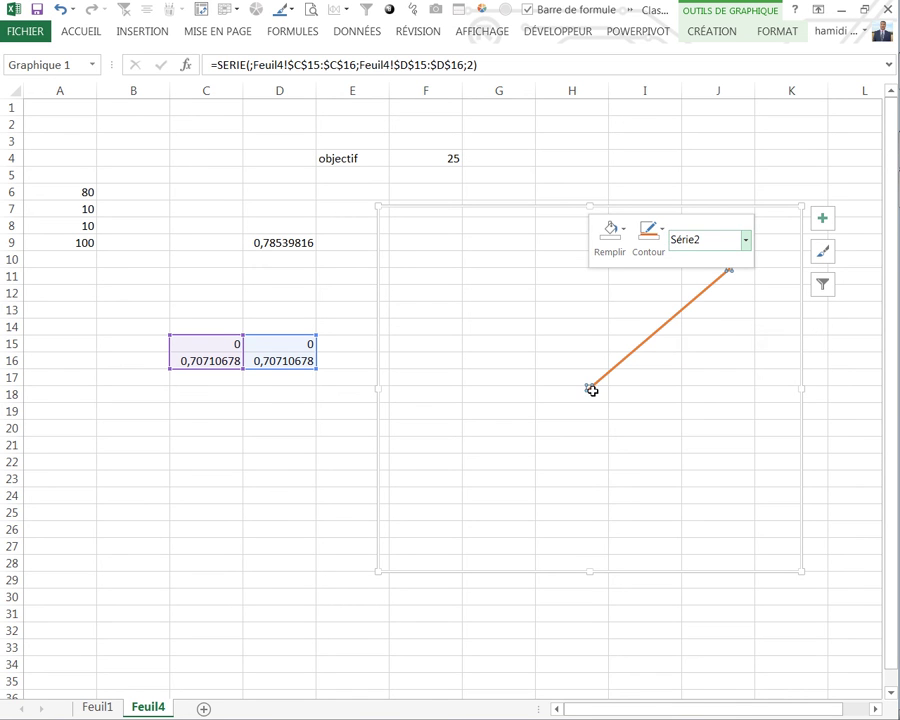
Change Série2's chart type to Anneau (doughnut), making a combination chart
right_click(590, 387)
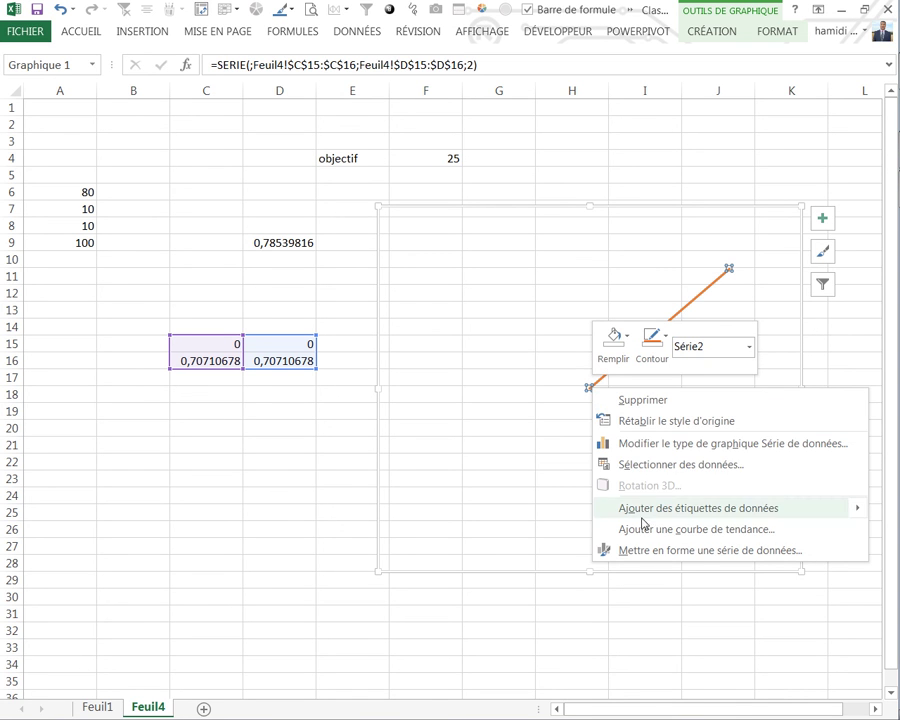
left_click(629, 444)
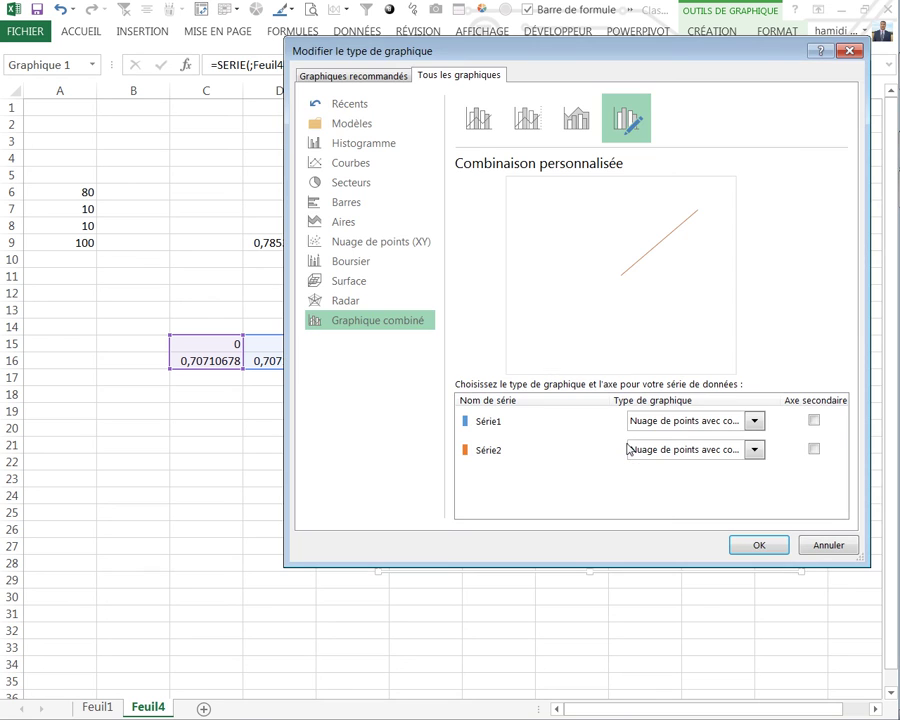
left_click(756, 450)
left_click(795, 343)
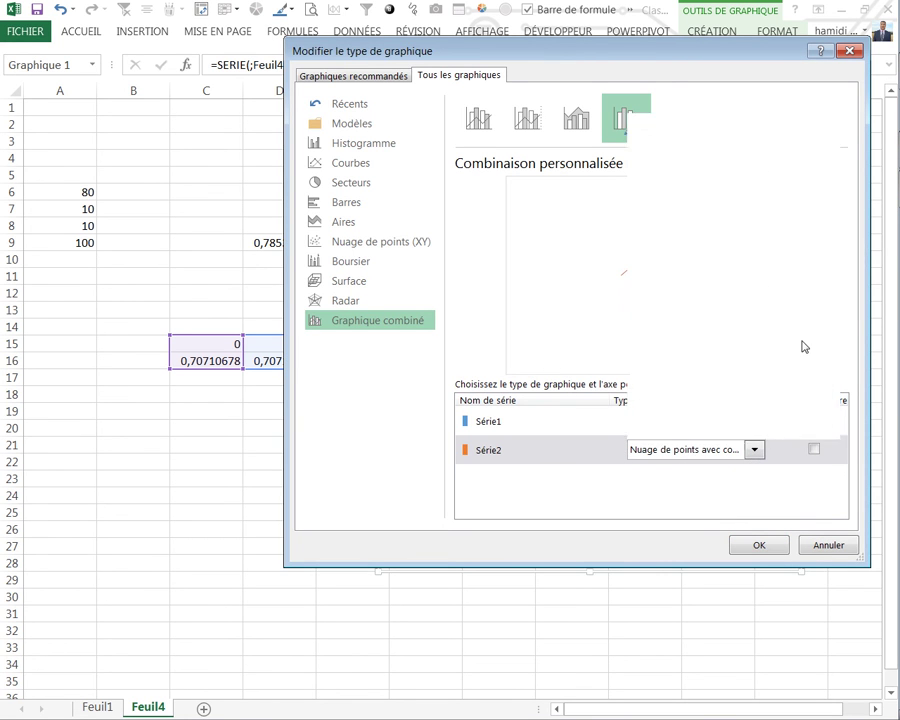
left_click(758, 545)
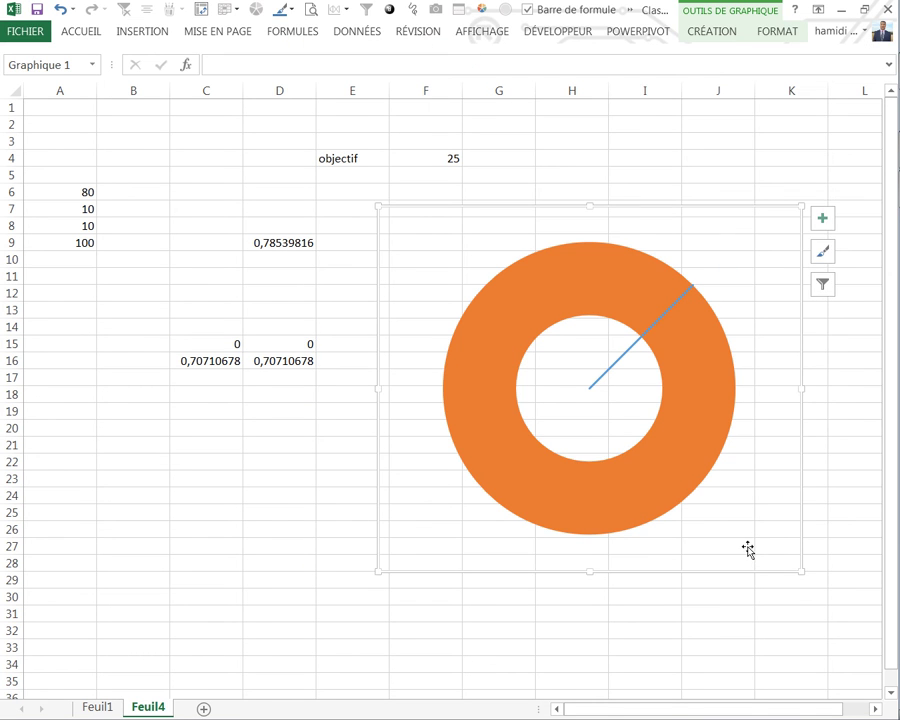
left_click(640, 612)
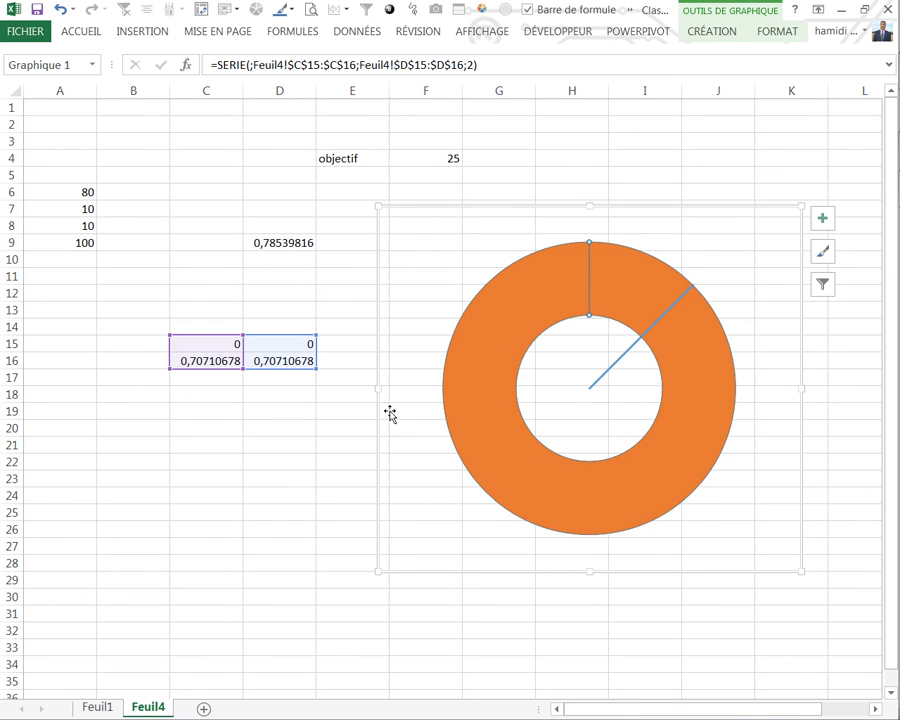
Replace Série2's values with =Feuil4!$A$6:$A$9, splitting the ring into 80, 10, 10 and 100
right_click(489, 371)
left_click(531, 447)
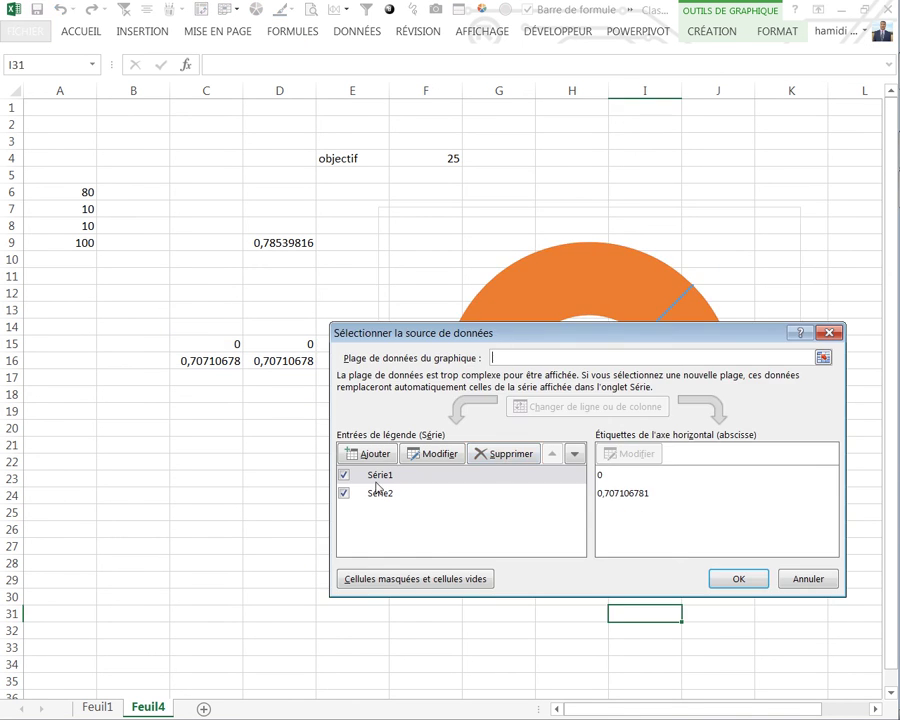
left_click(380, 495)
left_click(440, 454)
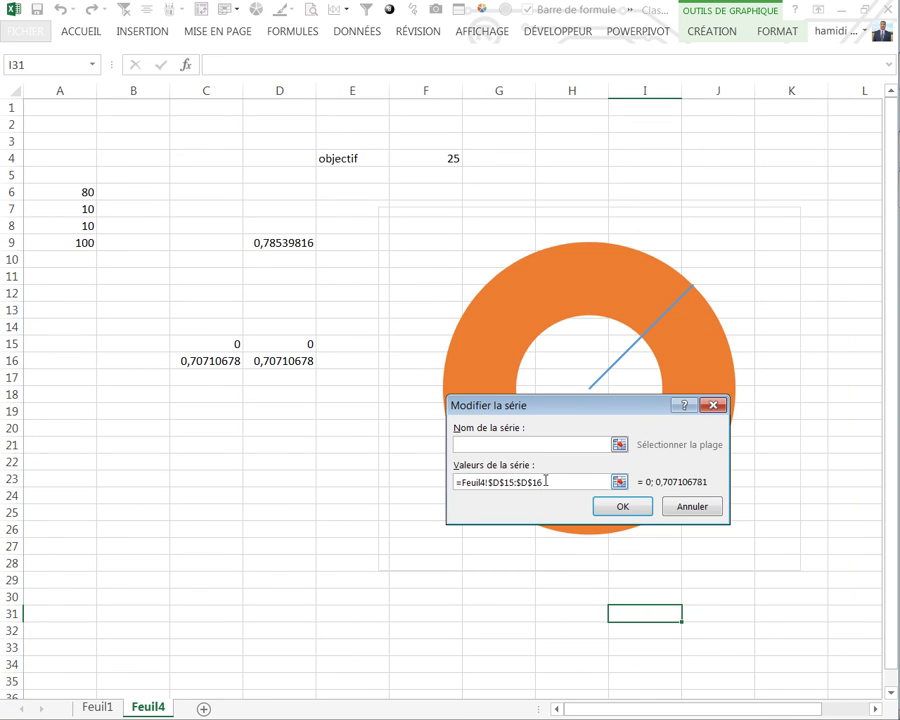
left_click_drag(546, 481, 394, 482)
key("BackSpace")
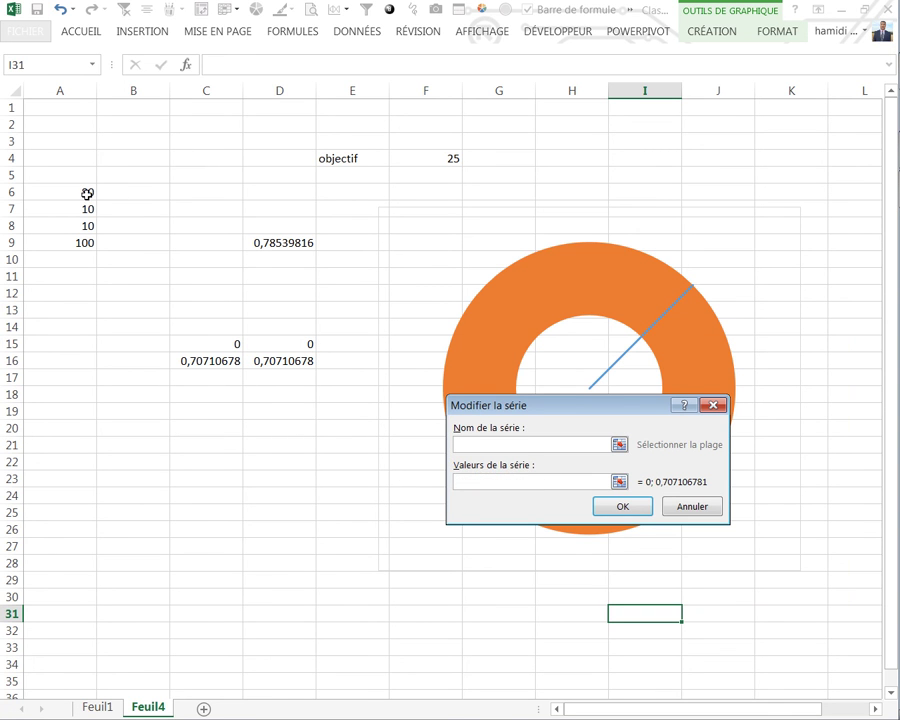
left_click_drag(87, 193, 78, 242)
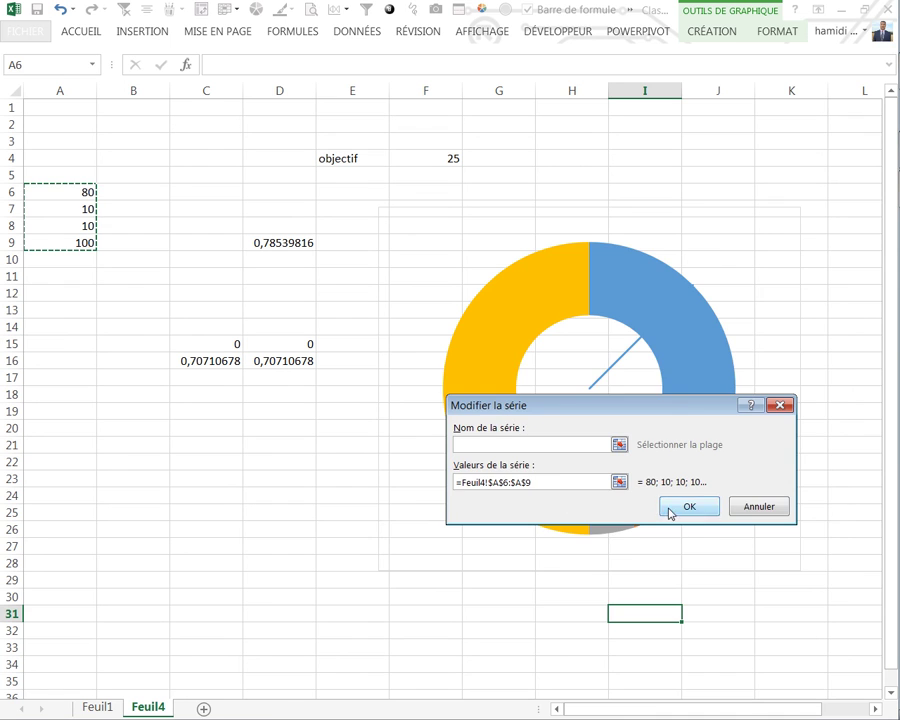
left_click(689, 507)
left_click(740, 583)
left_click(655, 644)
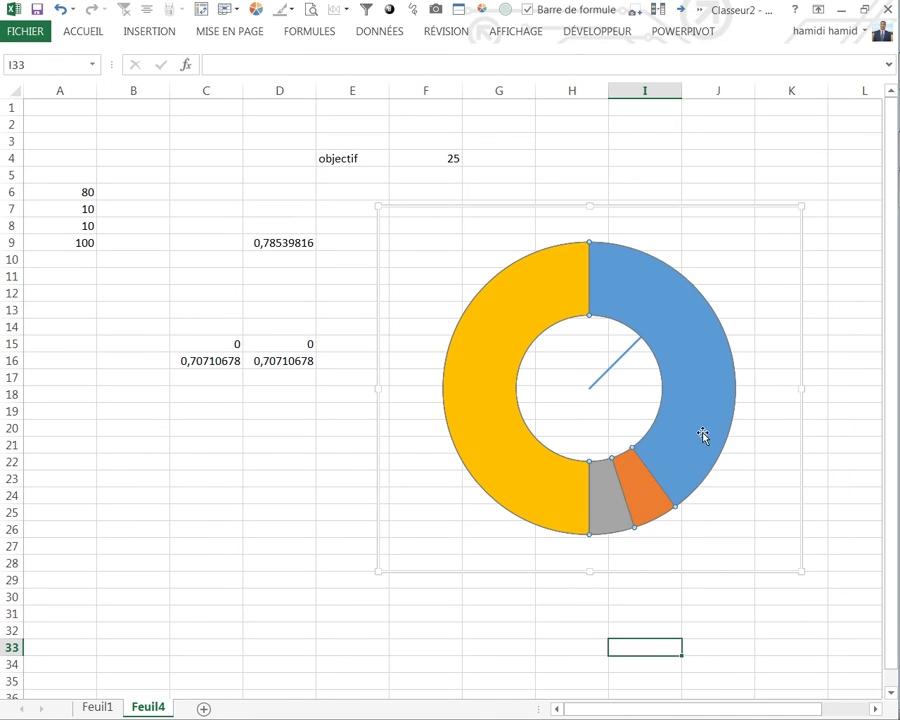
Set the doughnut series' first segment angle to 270° and close the format pane
left_click(671, 324)
right_click(671, 324)
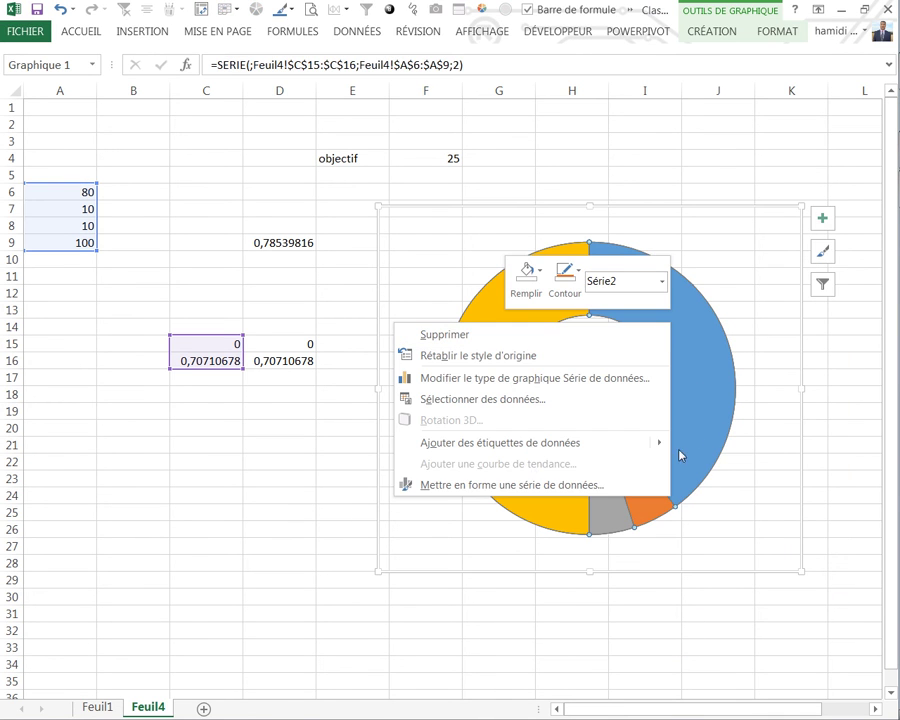
left_click(524, 484)
type("270")
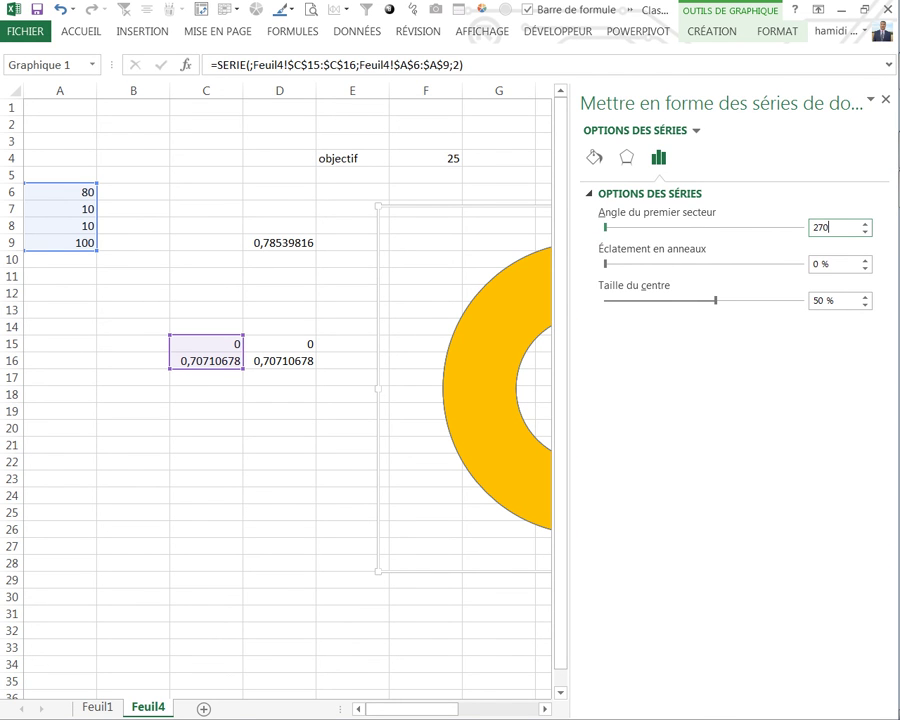
left_click(240, 458)
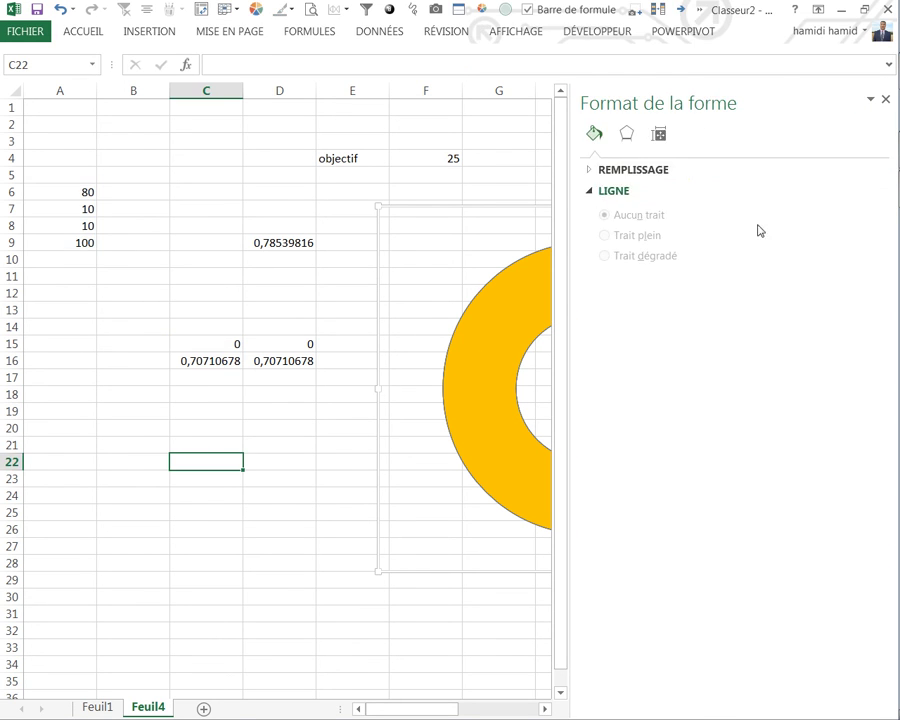
left_click(886, 102)
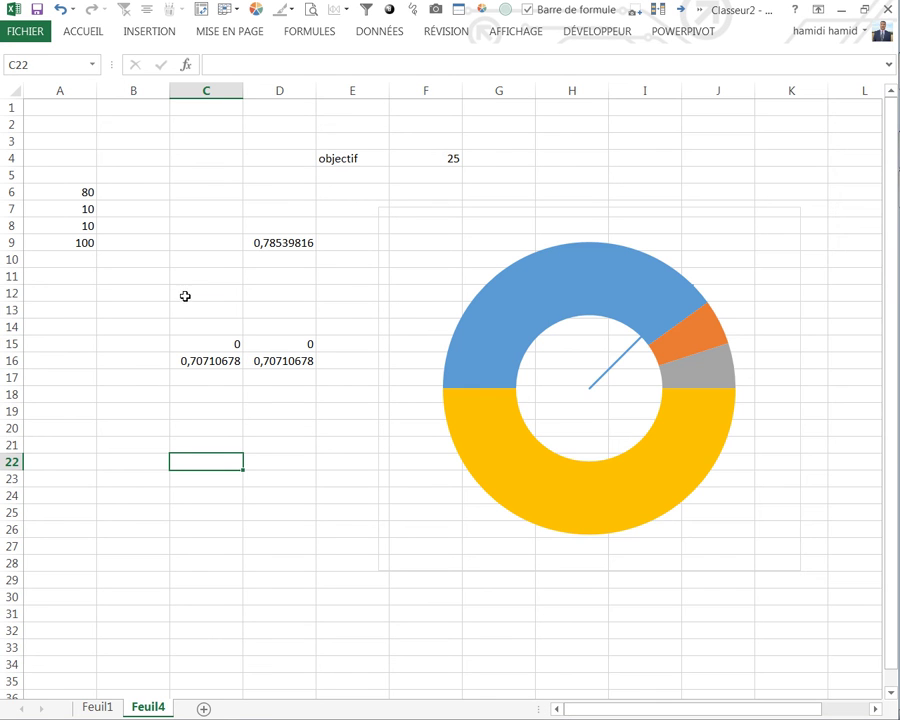
left_click(184, 292)
Give the doughnut's yellow bottom half Aucun remplissage so it disappears
left_click(642, 475)
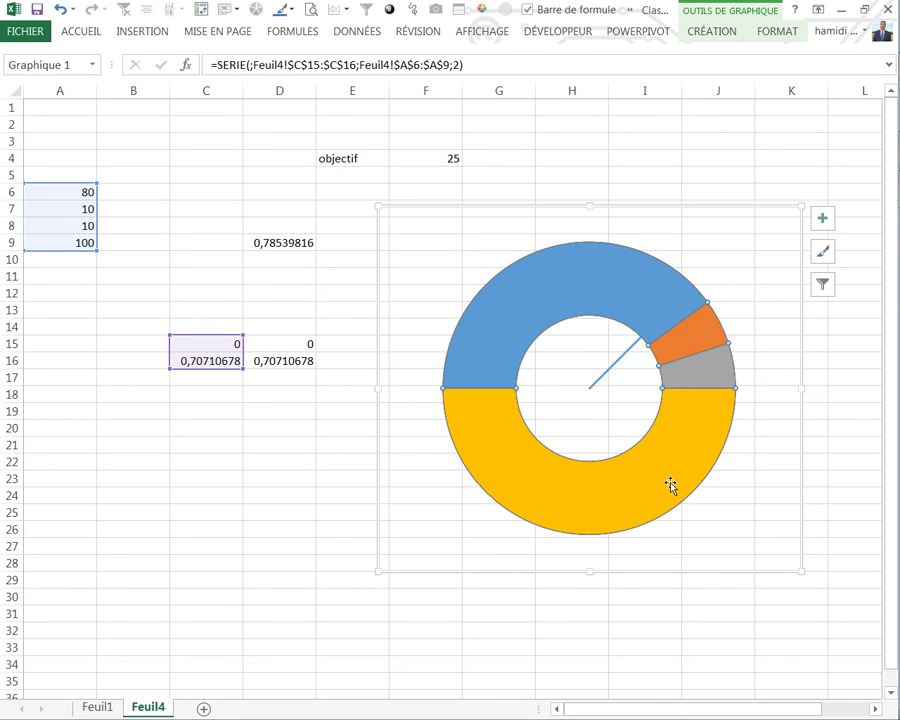
right_click(666, 482)
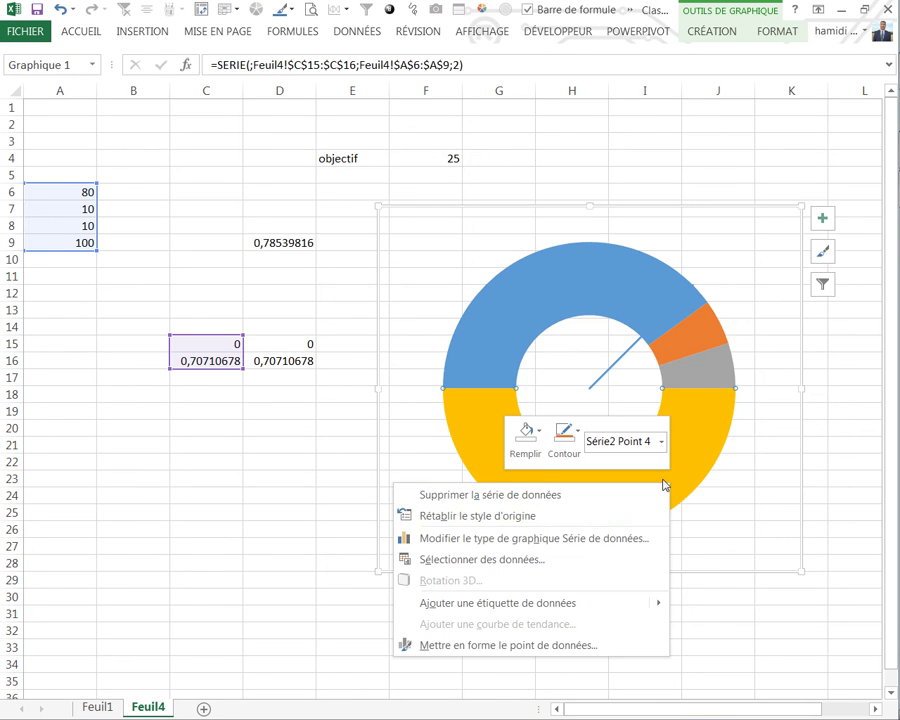
left_click(539, 433)
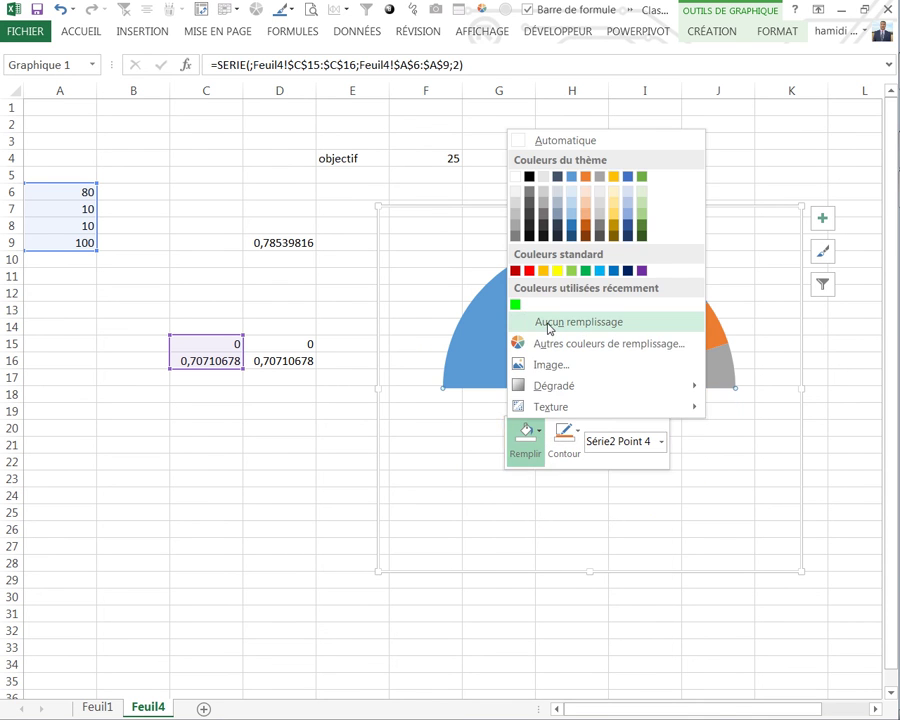
left_click(546, 320)
left_click(605, 601)
Fill the large blue band of the gauge red
left_click(596, 290)
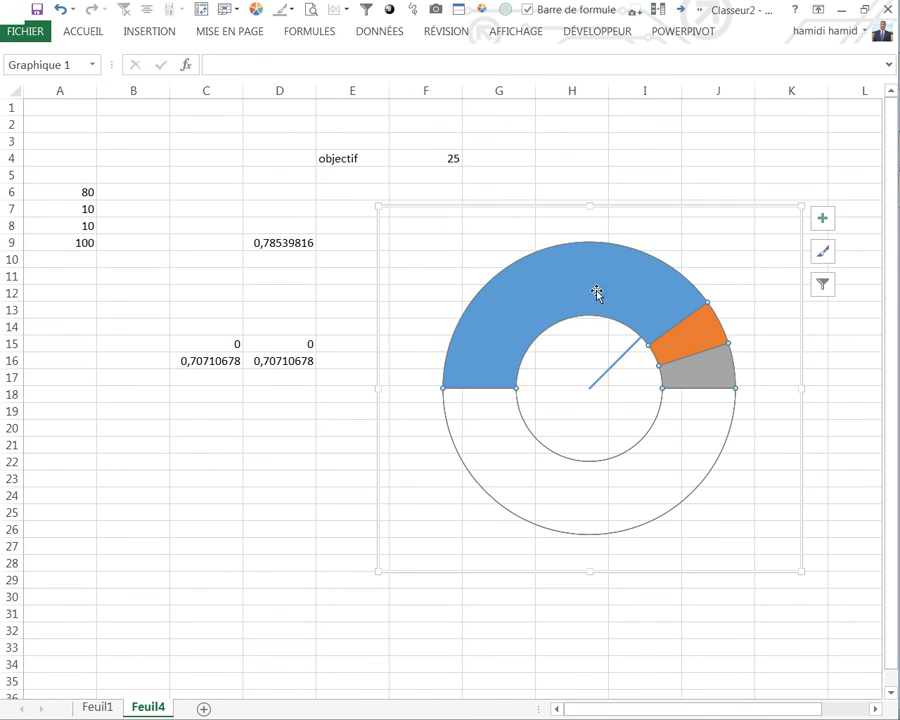
left_click(596, 290)
right_click(596, 291)
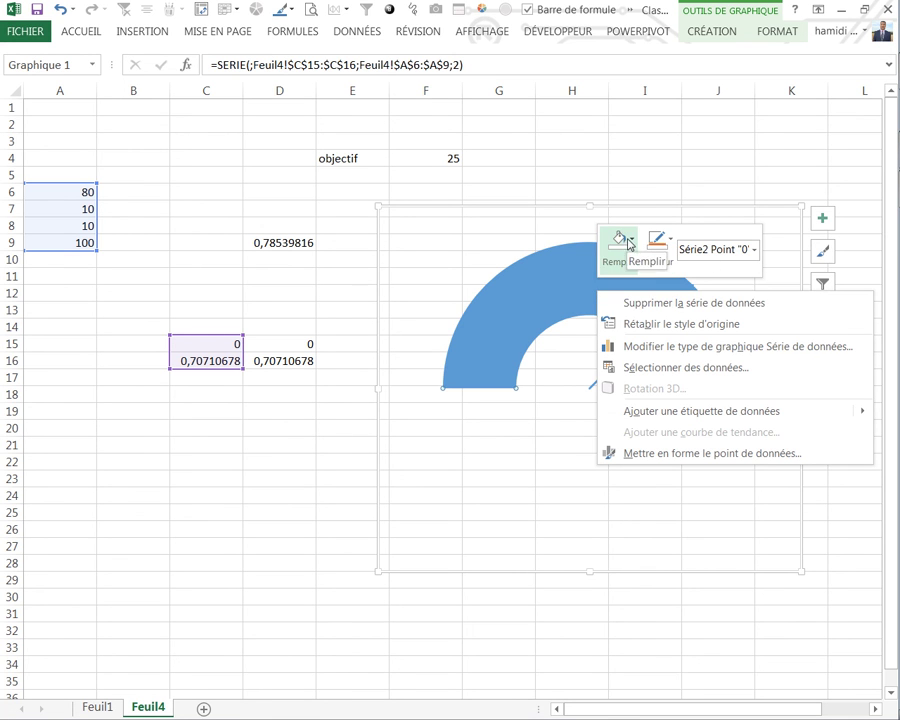
left_click(620, 243)
left_click(607, 450)
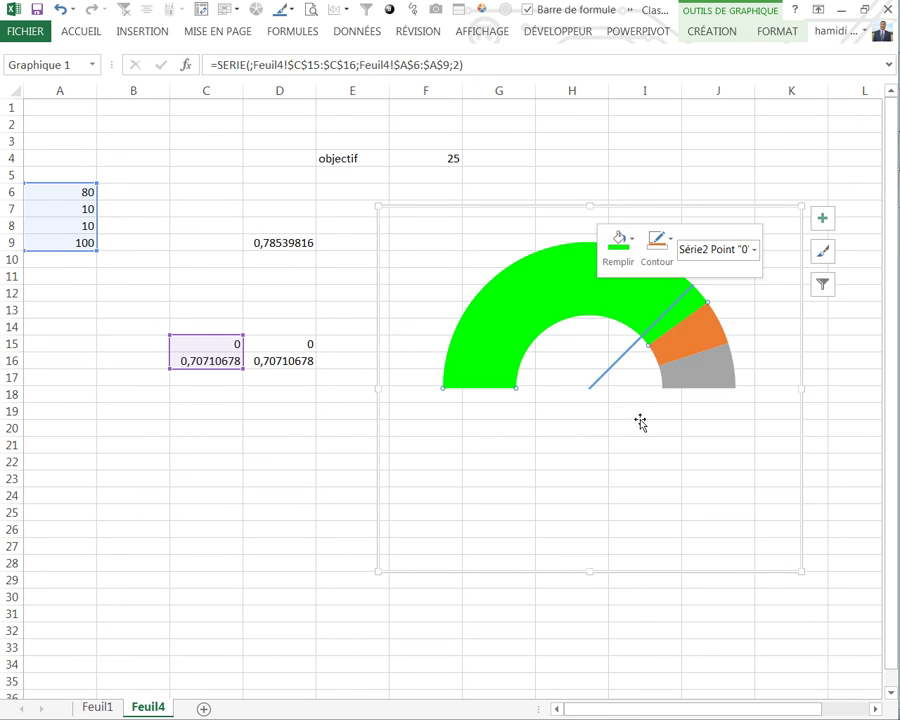
left_click(621, 243)
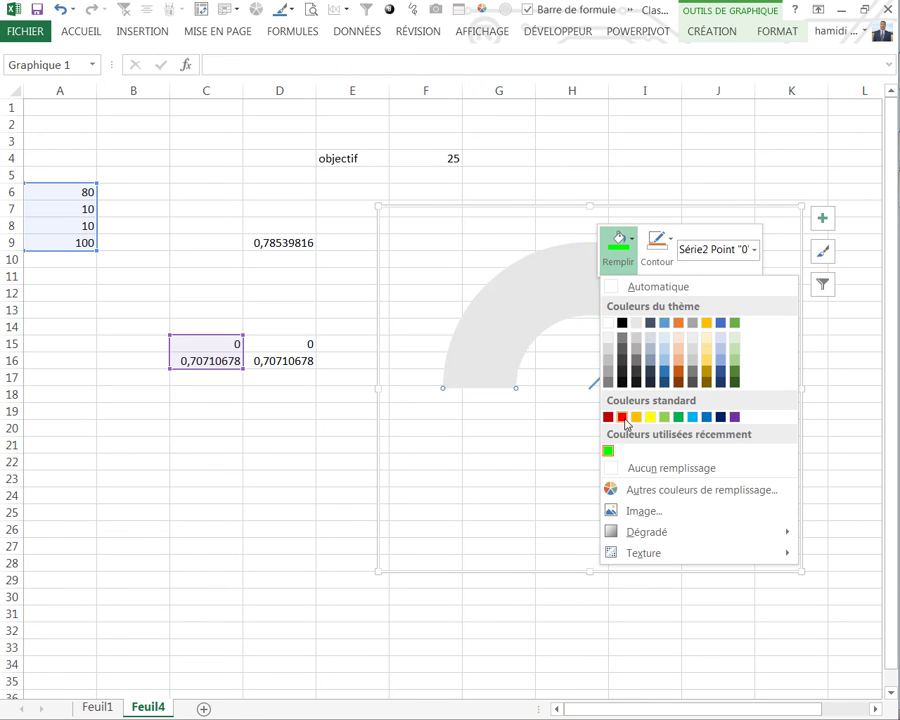
left_click(622, 416)
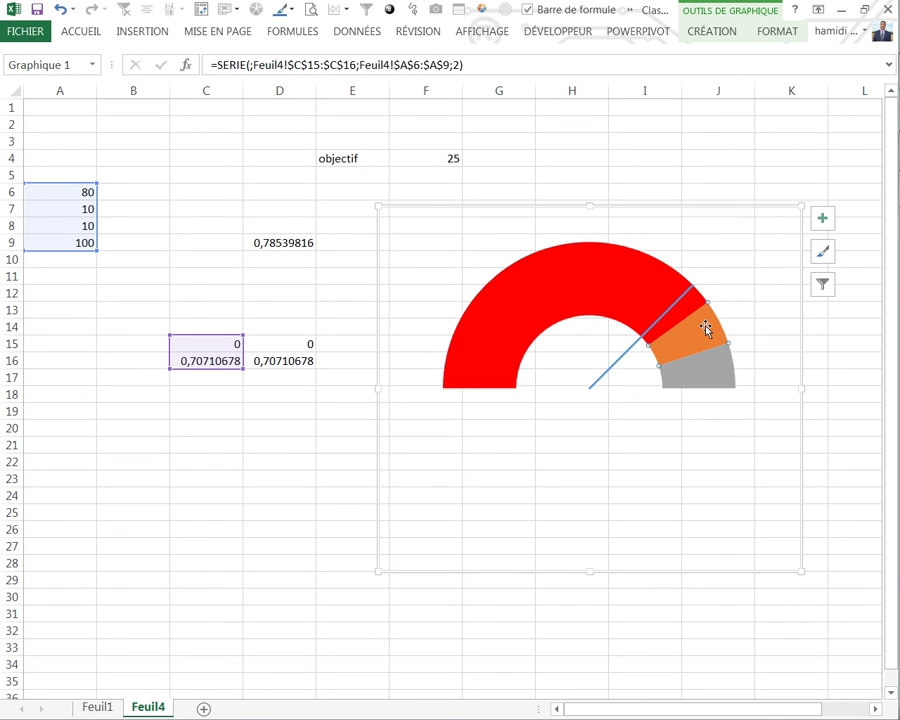
Fill the orange band yellow and the grey band green
right_click(705, 330)
left_click(561, 275)
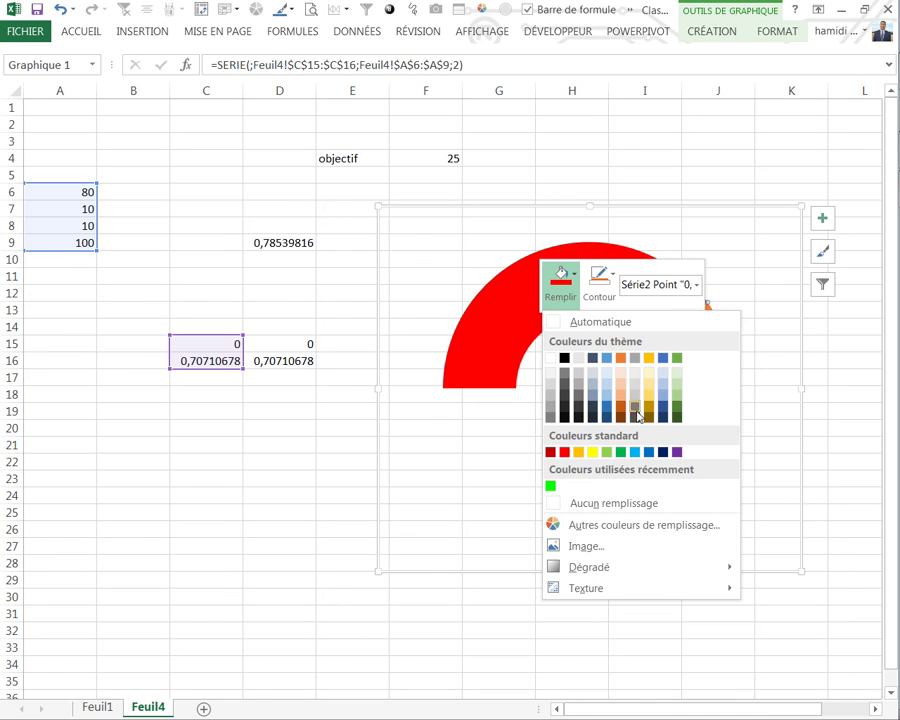
left_click(592, 452)
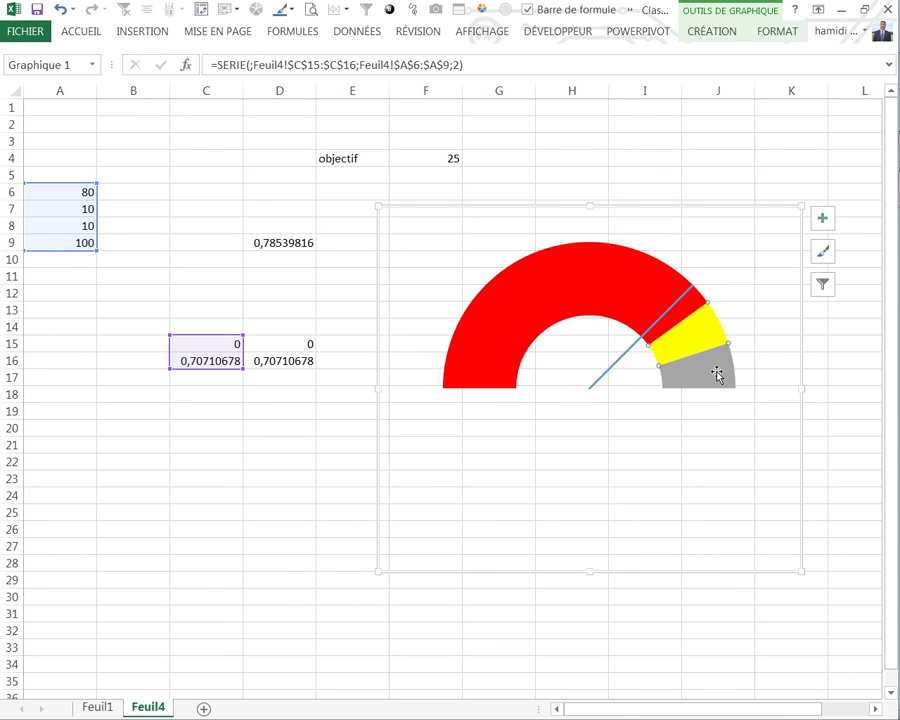
right_click(717, 374)
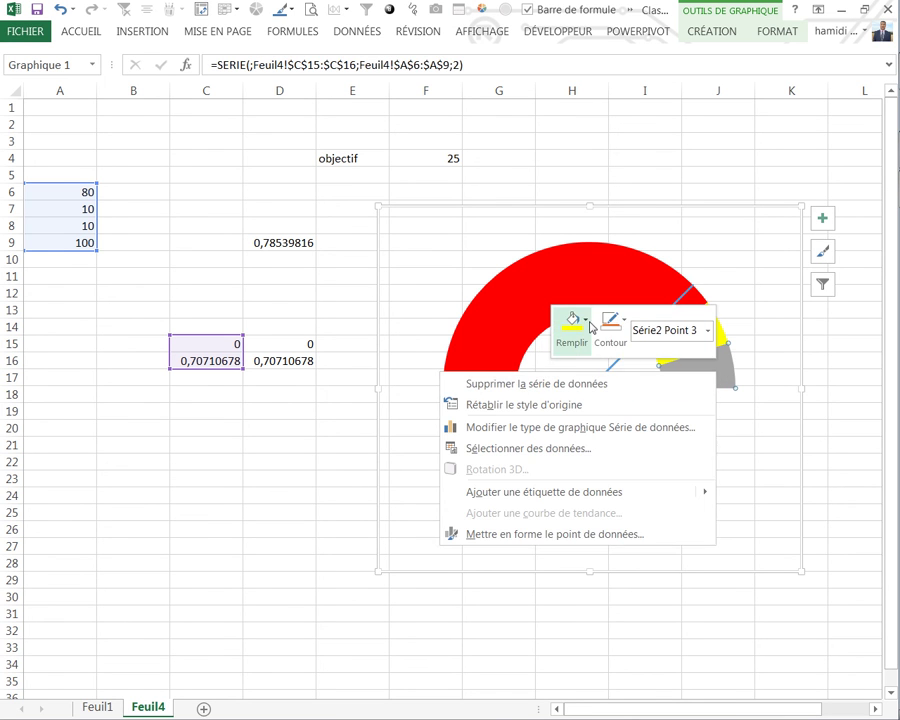
left_click(588, 322)
left_click(562, 528)
left_click(380, 613)
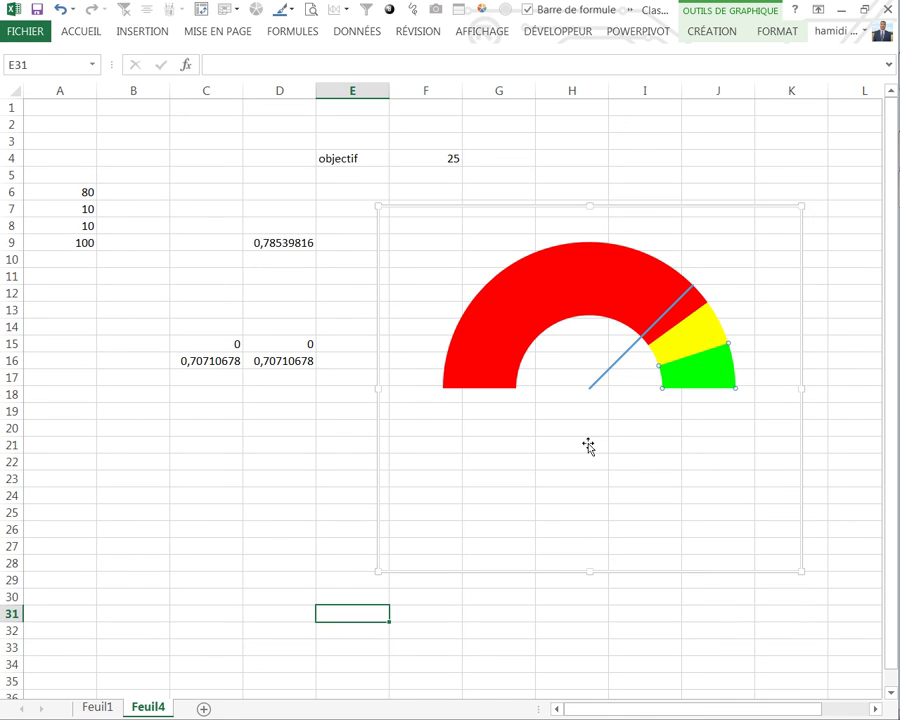
left_click(617, 368)
left_click(352, 478)
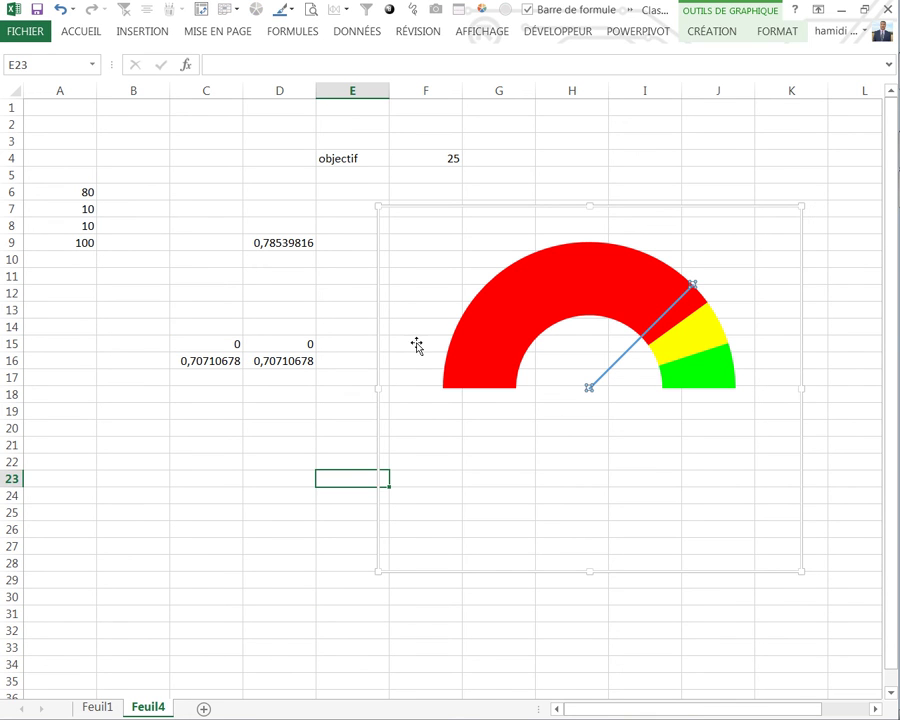
left_click(398, 213)
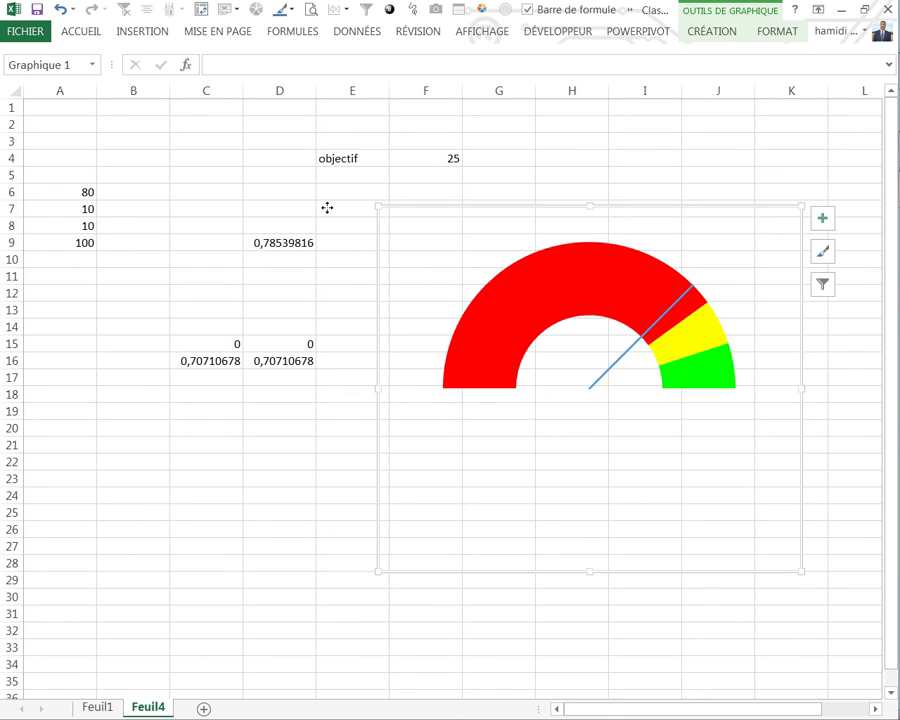
Move the gauge left and lower, and give the needle a light-blue solid line
left_click_drag(327, 207, 175, 194)
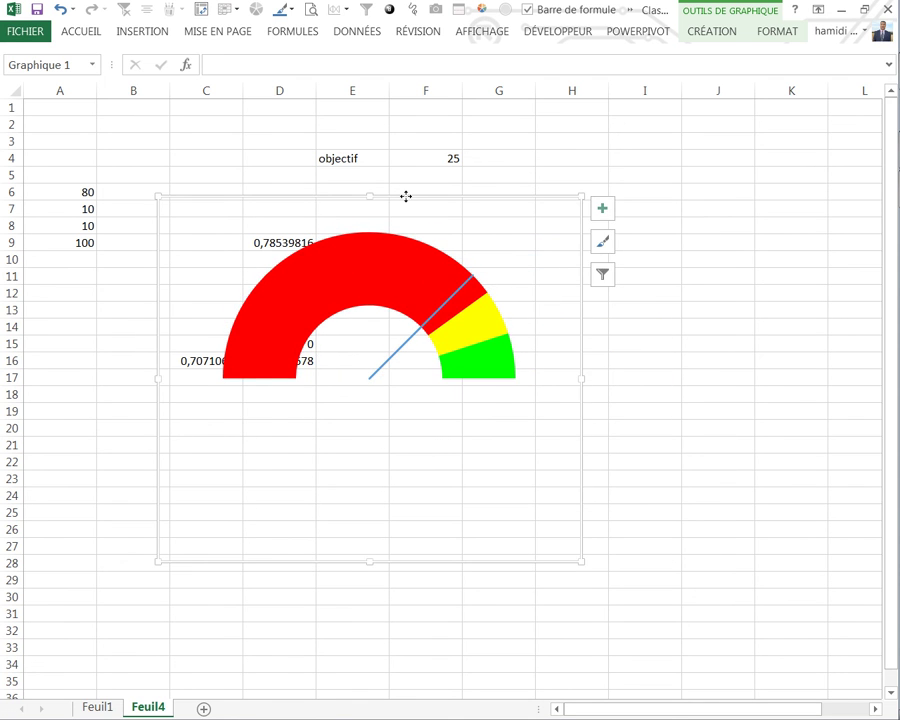
left_click_drag(406, 196, 390, 317)
left_click(418, 382)
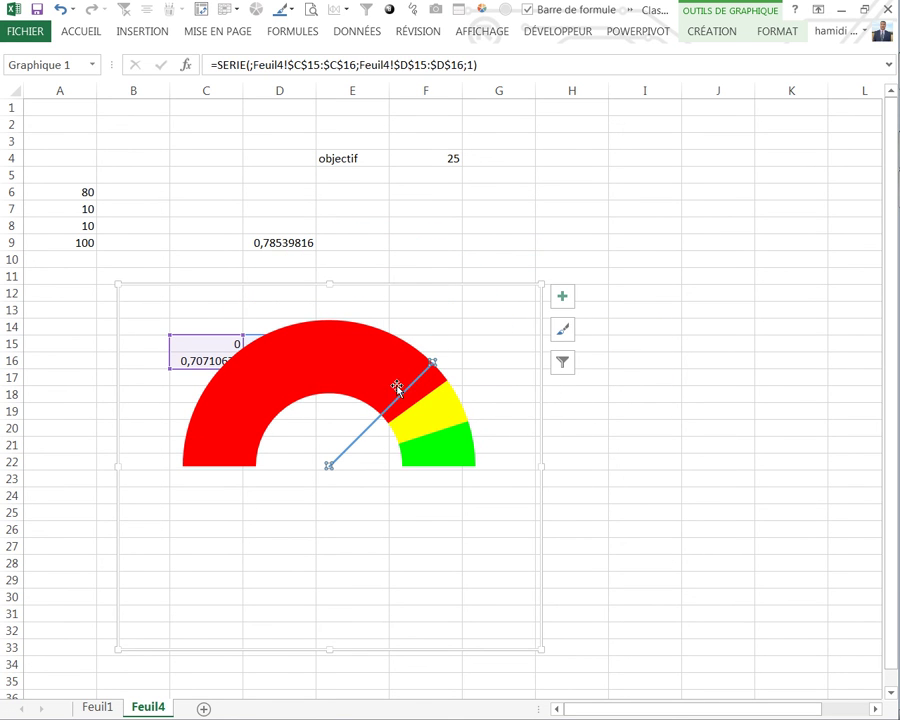
right_click(409, 388)
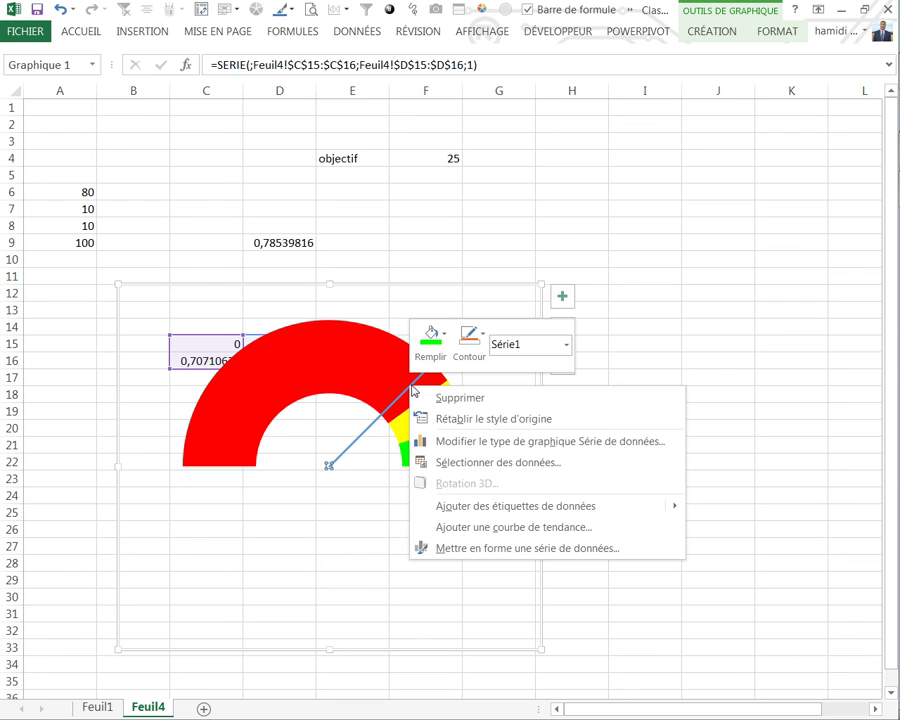
left_click(514, 551)
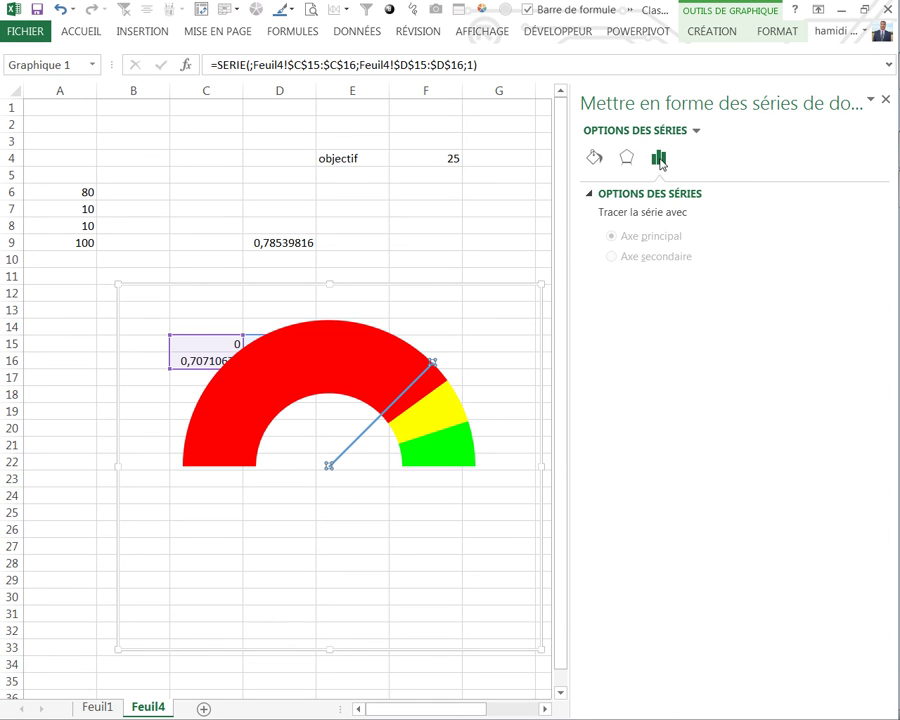
left_click(595, 156)
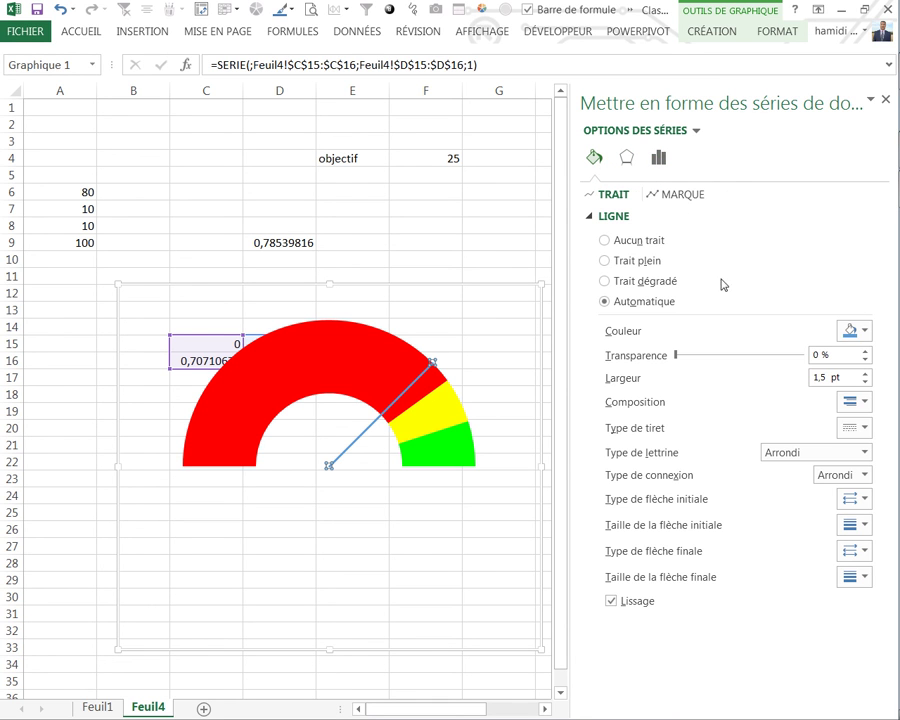
left_click(862, 331)
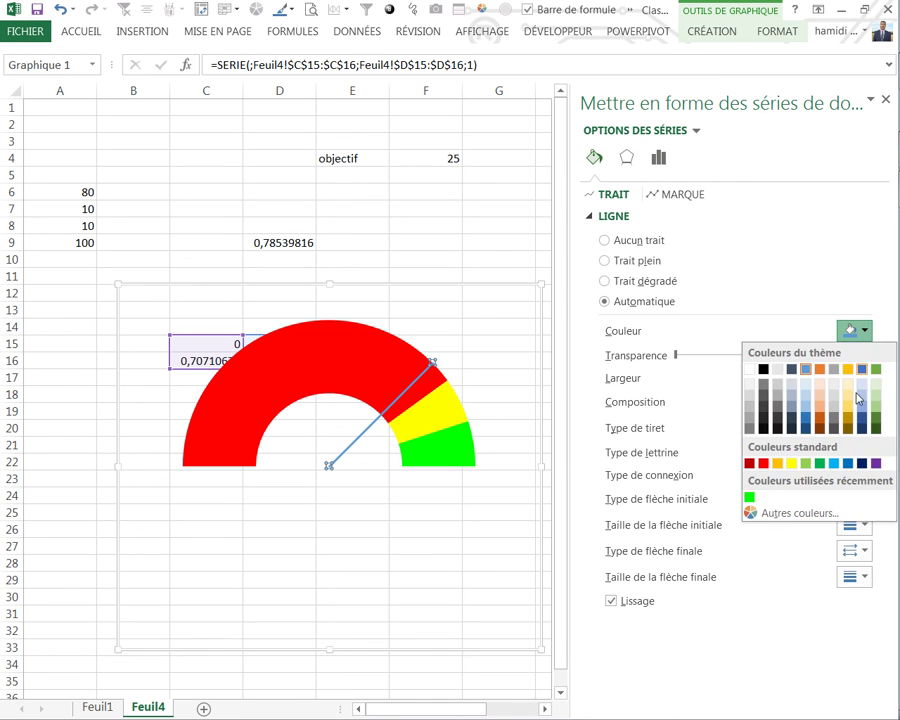
left_click(834, 464)
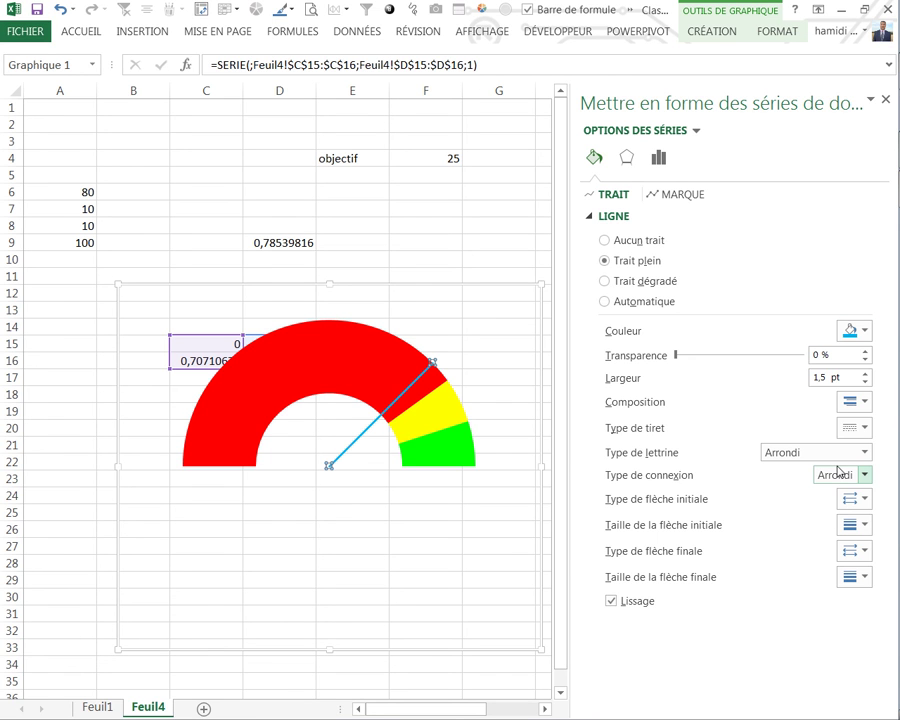
Make the needle 4,5 pt wide with a round start dot and an arrowhead end
left_click(865, 373)
left_click(865, 373)
left_click(865, 373)
left_click(865, 373)
left_click(866, 373)
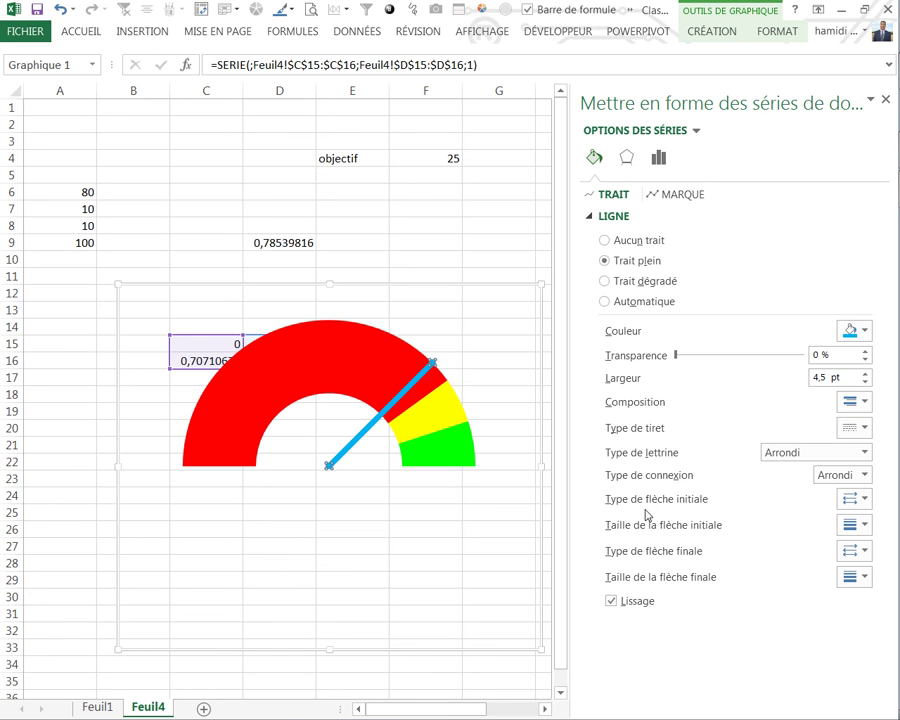
left_click(851, 499)
left_click(878, 552)
left_click(852, 551)
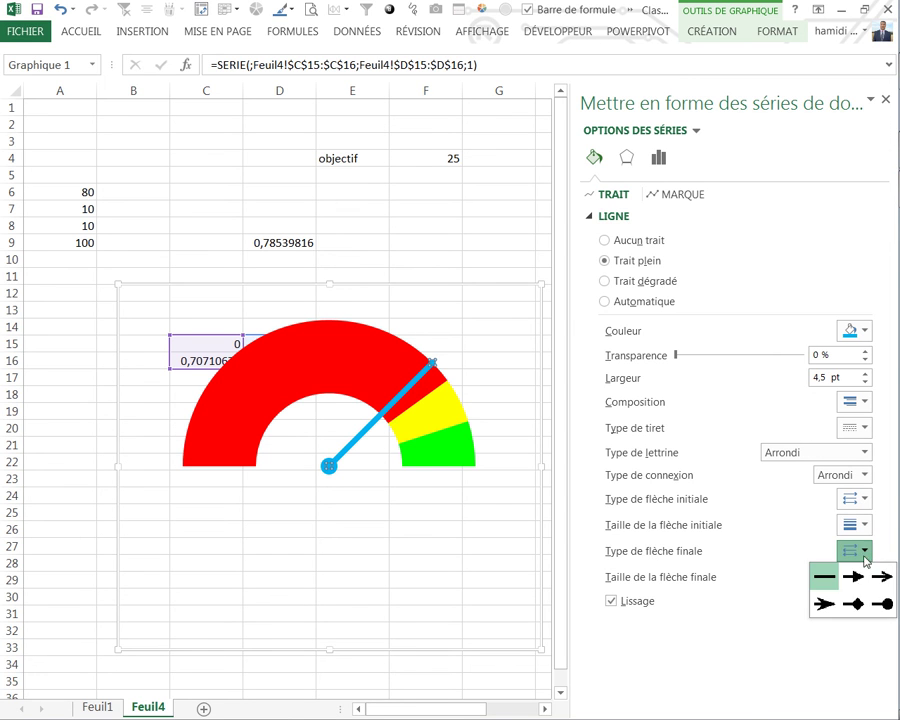
left_click(851, 577)
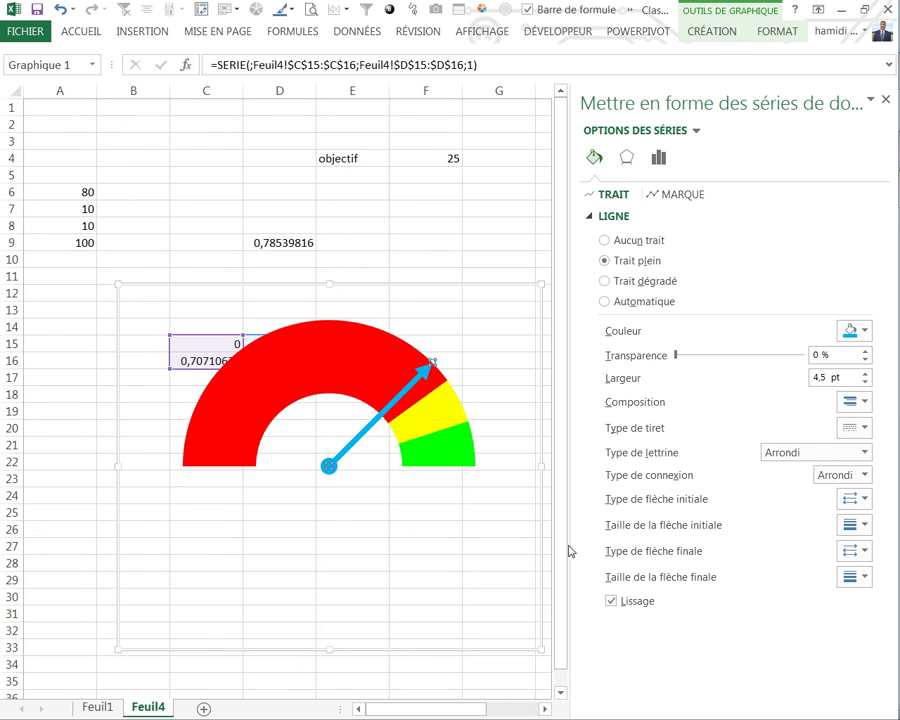
left_click(398, 240)
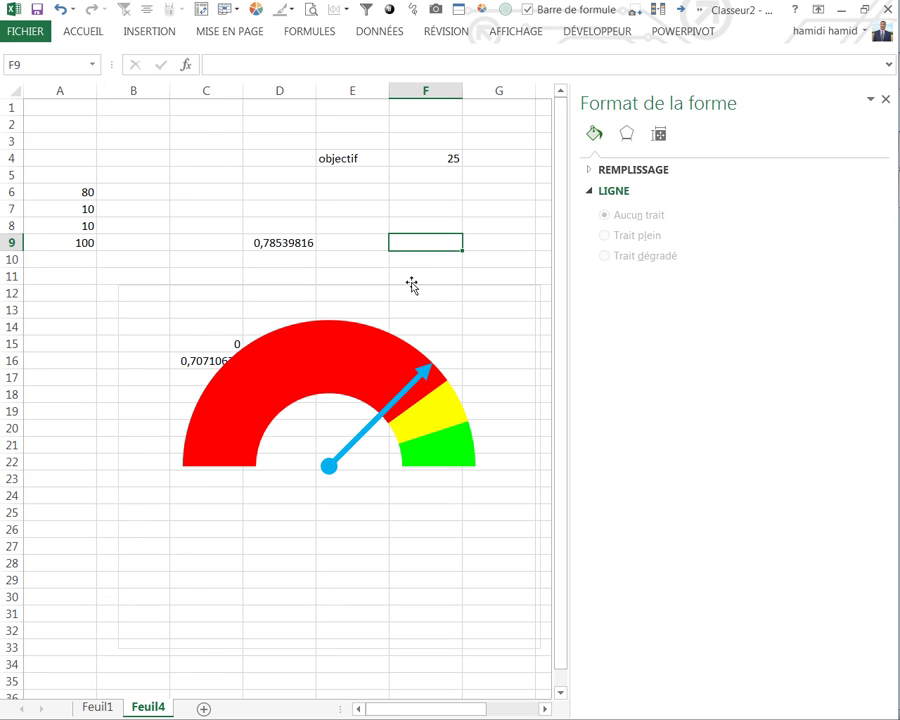
Move the gauge beside the data and add data labels to the needle series
left_click(886, 102)
left_click(444, 300)
left_click(452, 258)
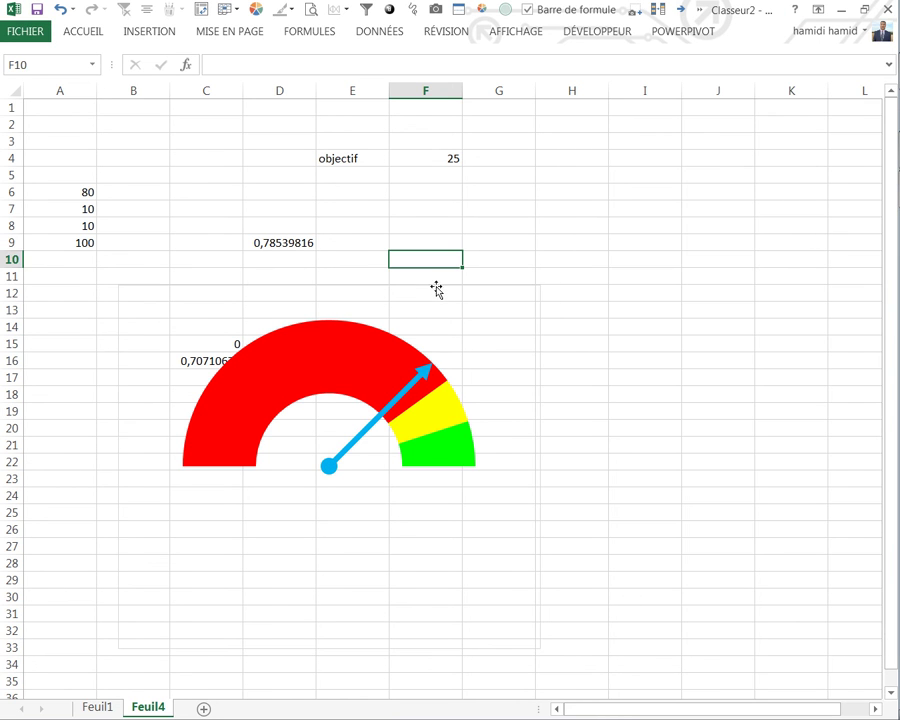
left_click_drag(438, 295, 692, 251)
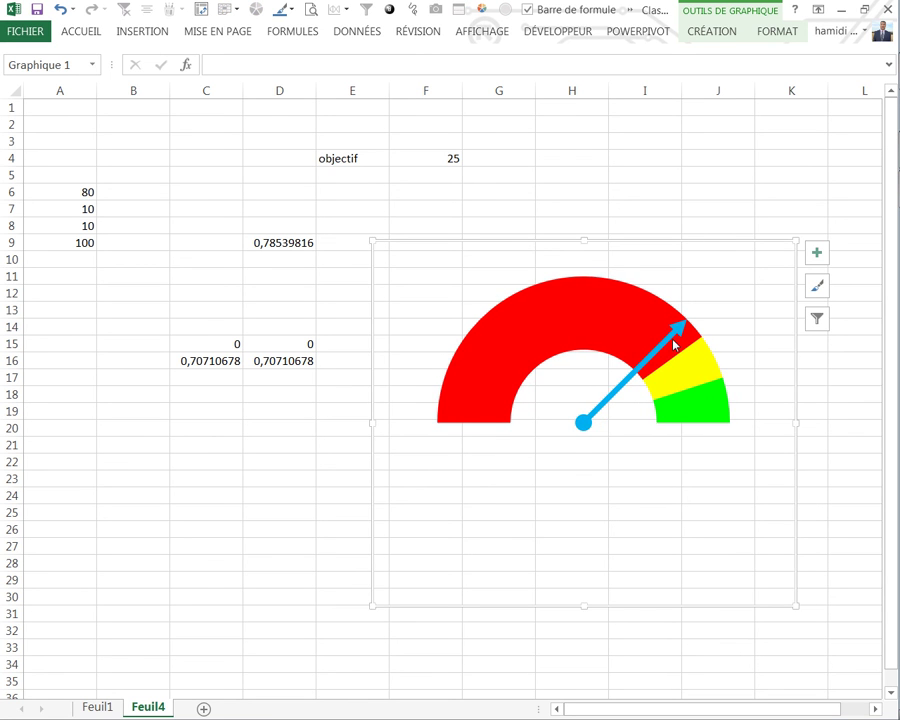
right_click(671, 343)
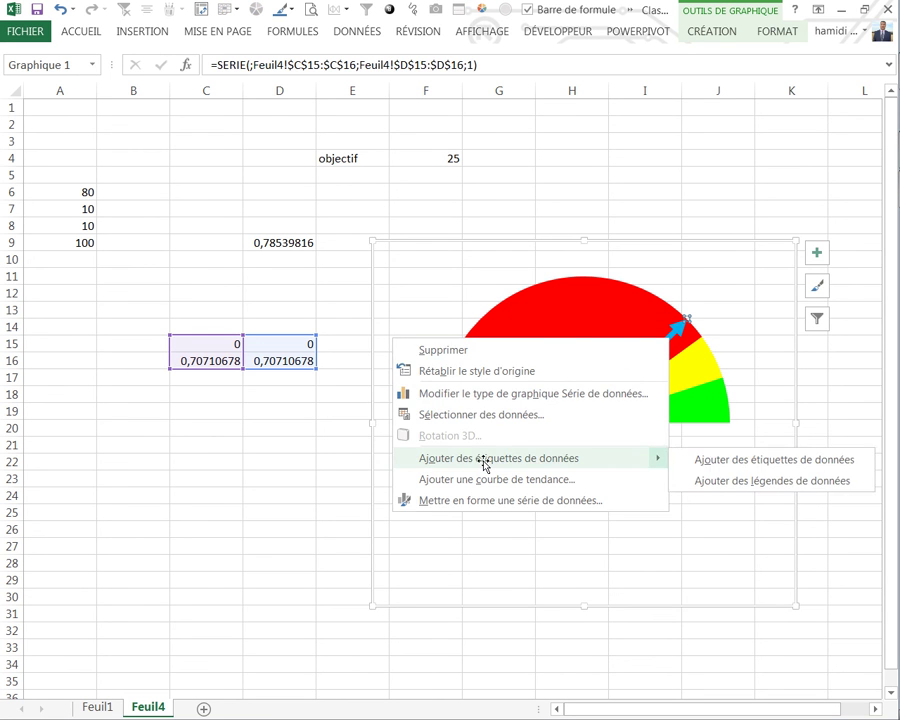
left_click(478, 458)
left_click(572, 646)
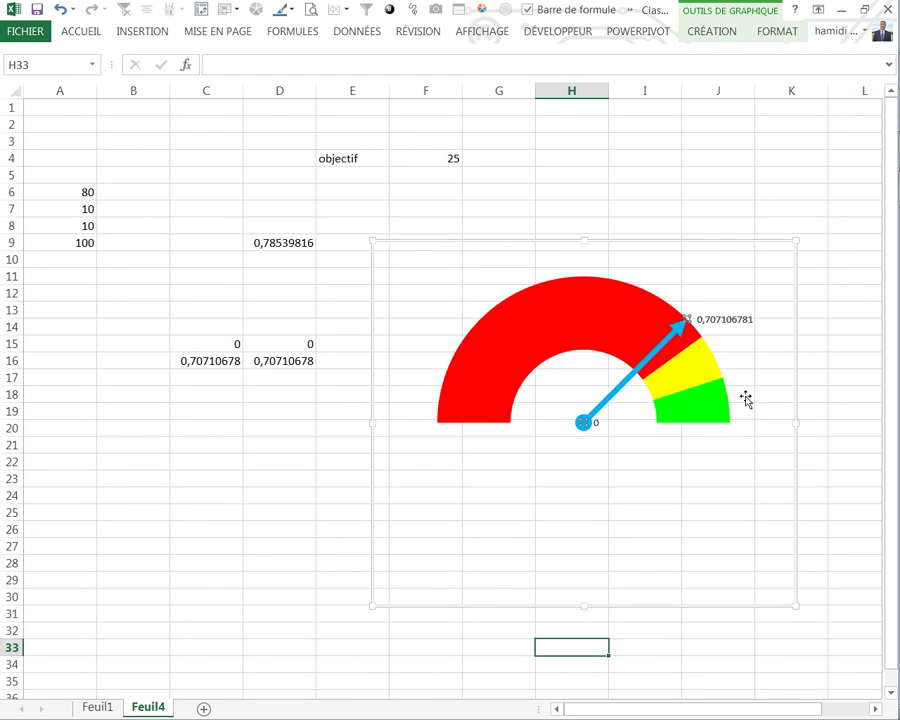
Begin a formula in E6 that references the objective value in F4
left_click(363, 191)
type("+")
left_click(445, 159)
Complete E6's formula dividing F4 by 100 and format E6 as a percentage
type("/1")
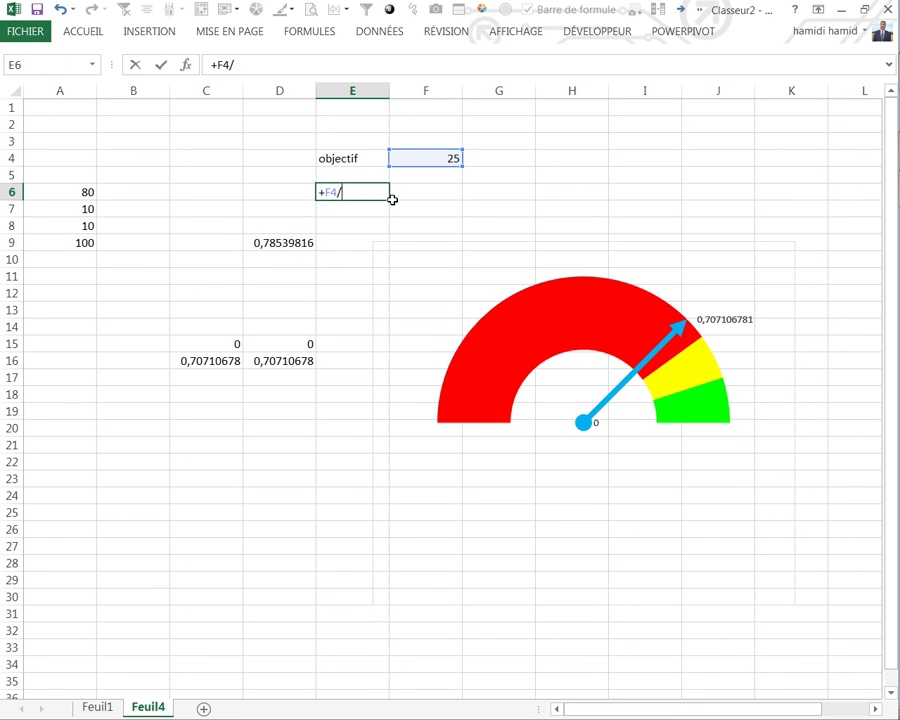
type("0")
key("Return")
left_click(342, 191)
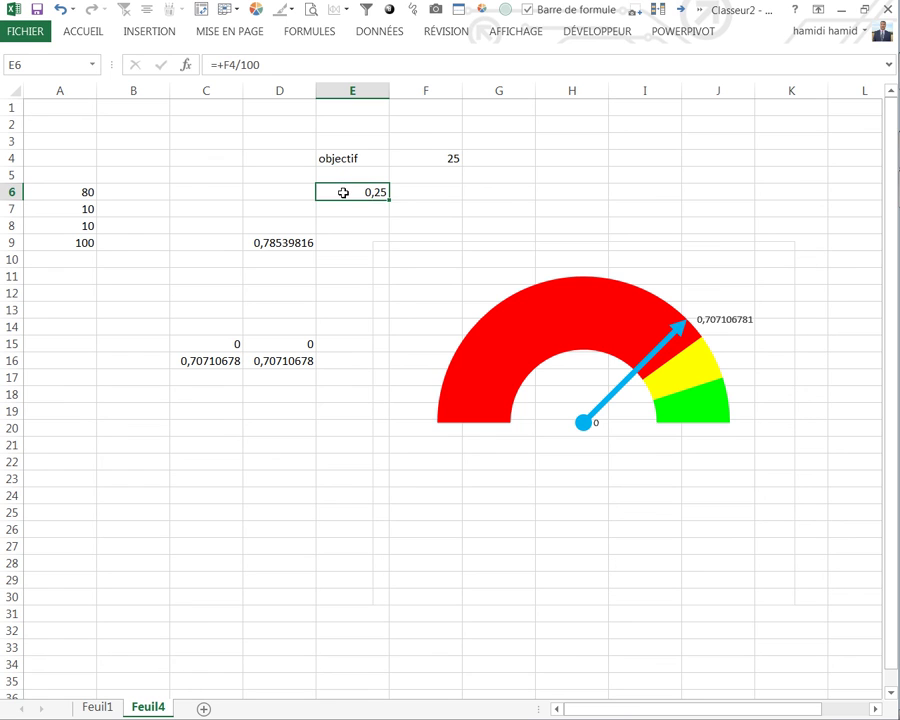
right_click(343, 191)
left_click(506, 146)
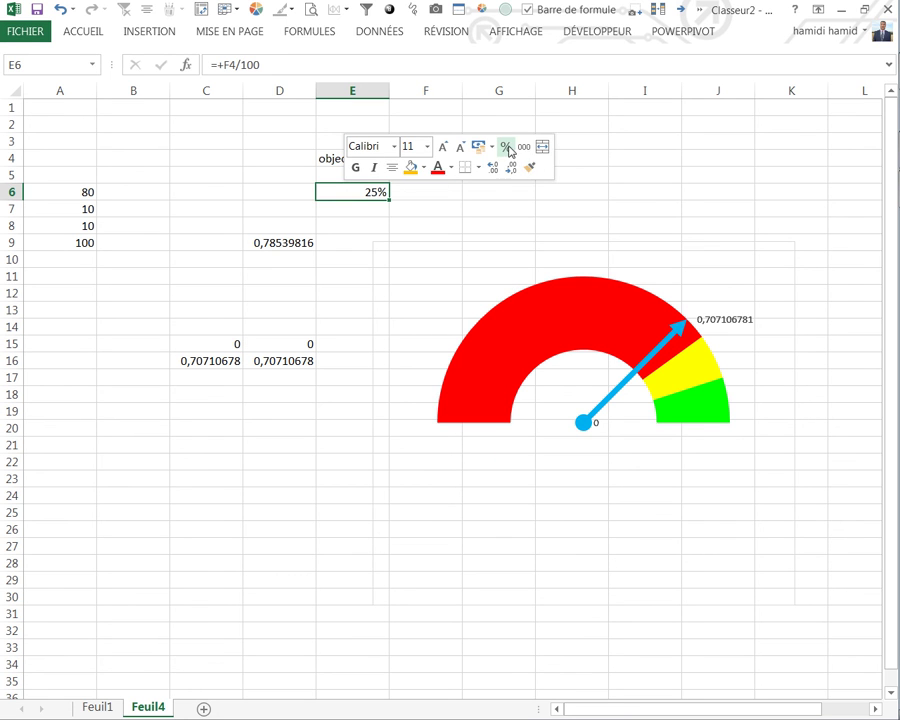
Link the needle-tip data label to =Feuil4!$E$6 so it reads 25%
left_click(728, 321)
left_click(718, 321)
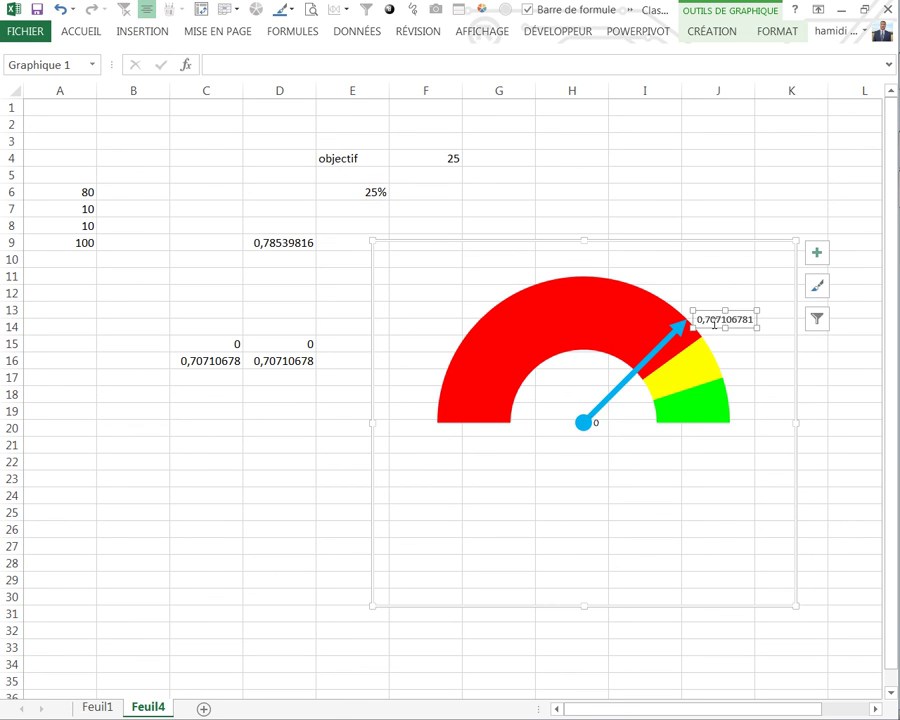
double_click(706, 321)
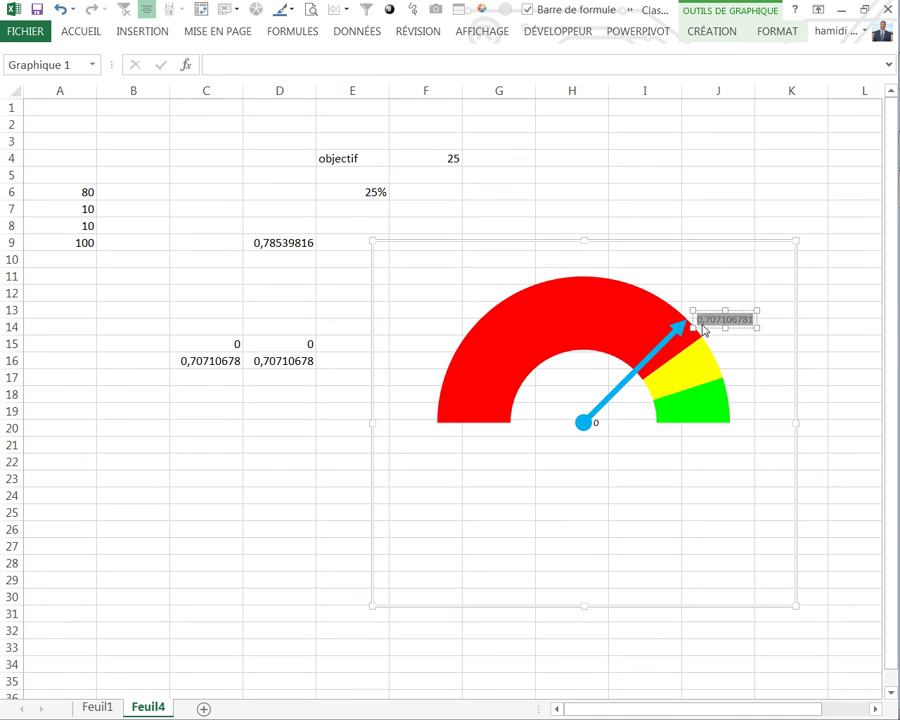
left_click(708, 328)
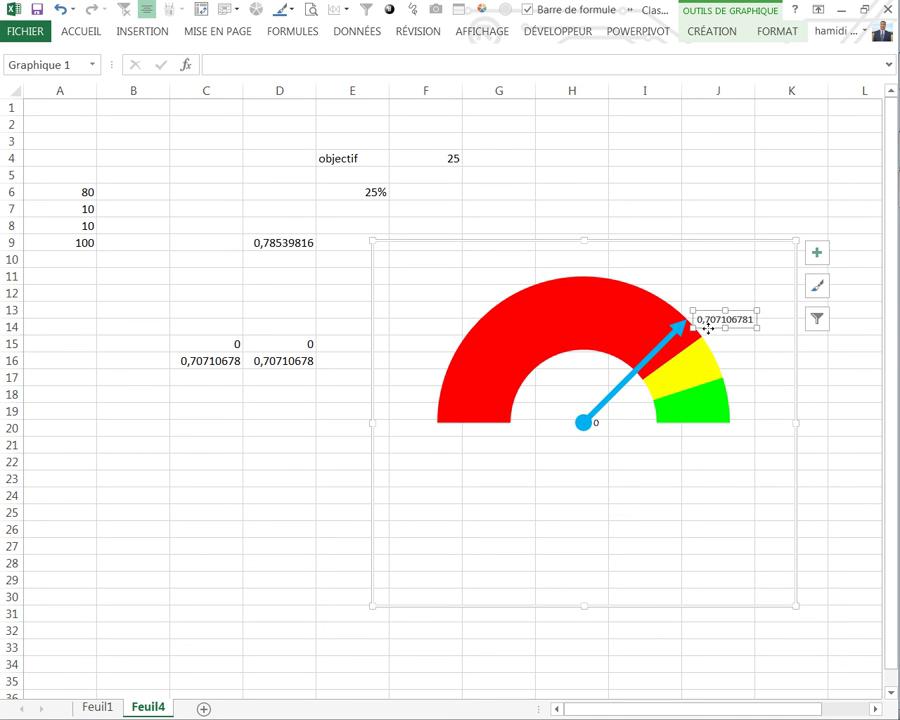
double_click(708, 321)
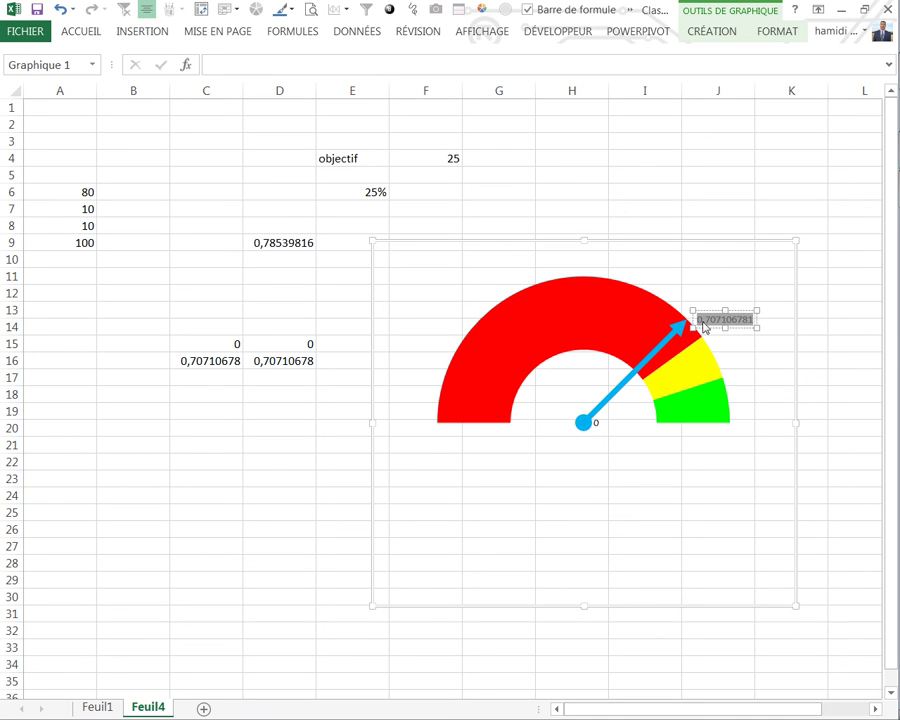
left_click(216, 64)
type("=")
left_click(354, 180)
left_click(354, 188)
key("Return")
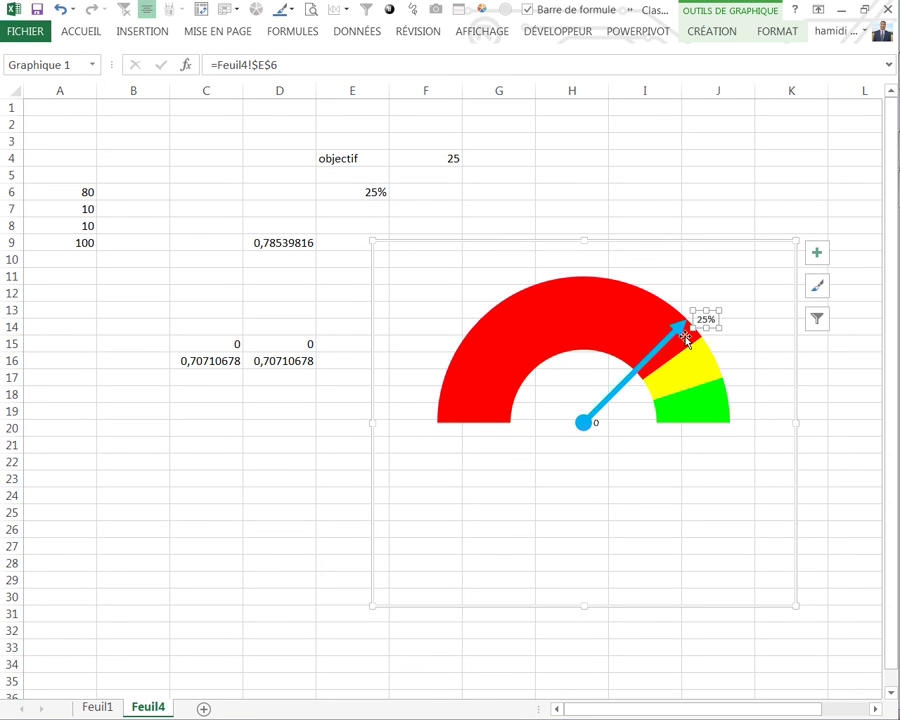
Open the 25% label's Format Data Label settings, then close the pane
right_click(703, 326)
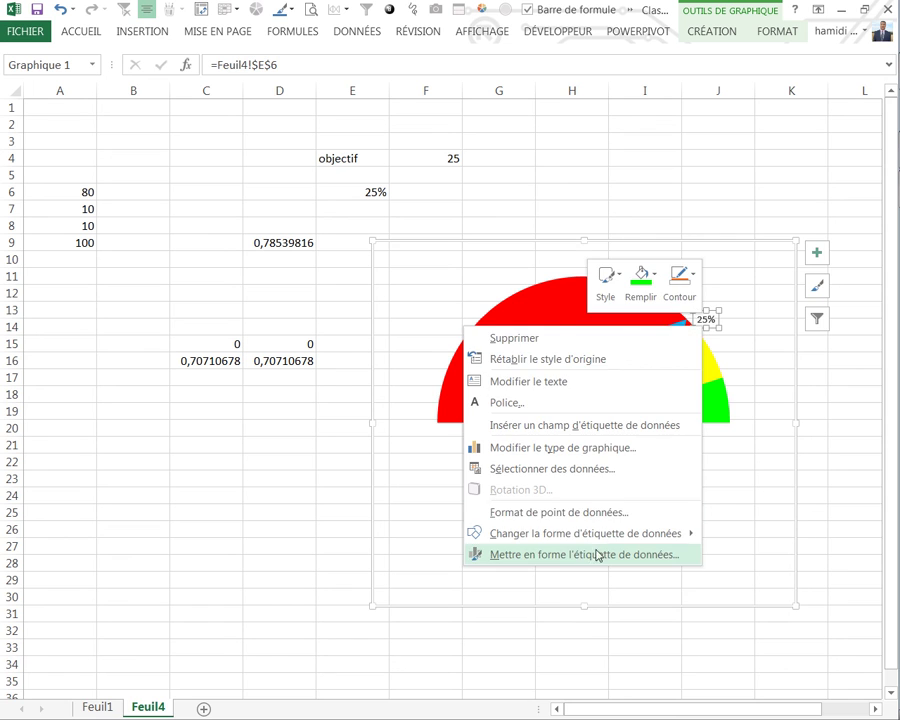
left_click(582, 556)
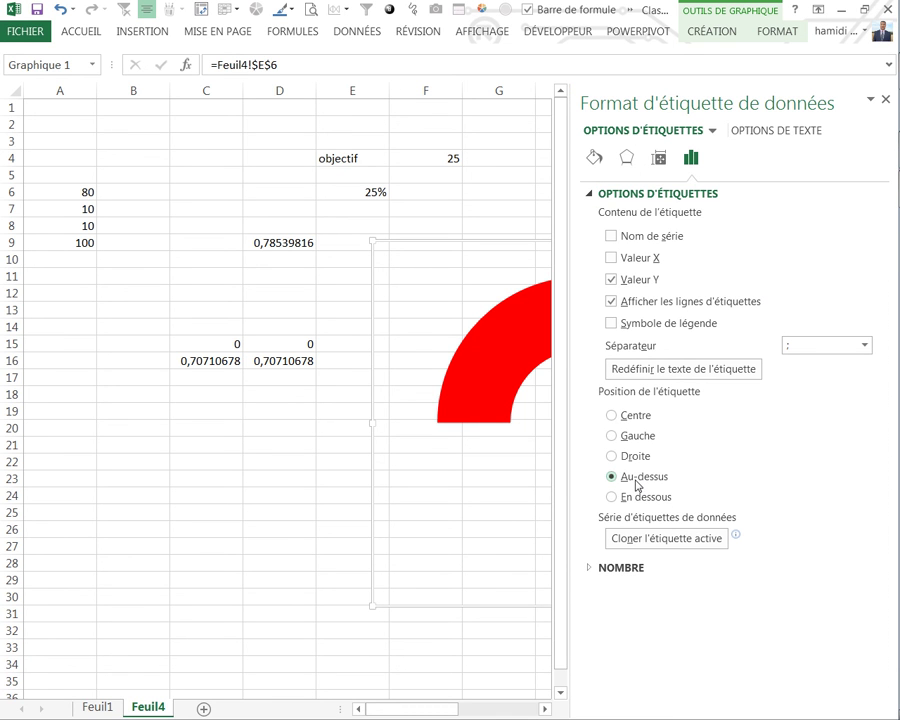
left_click(203, 528)
left_click(884, 98)
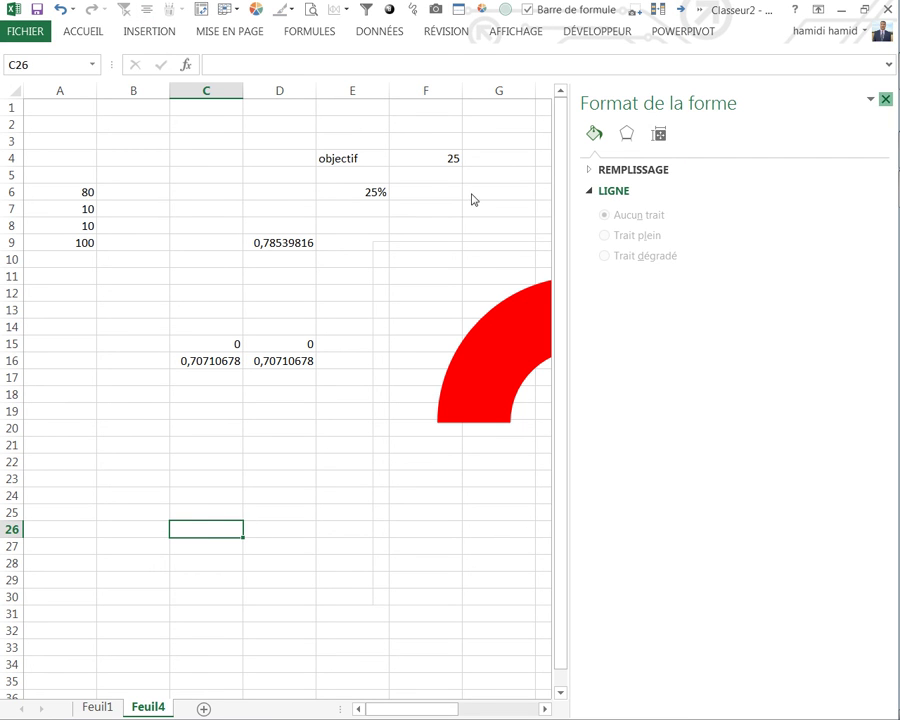
left_click(480, 197)
left_click(568, 211)
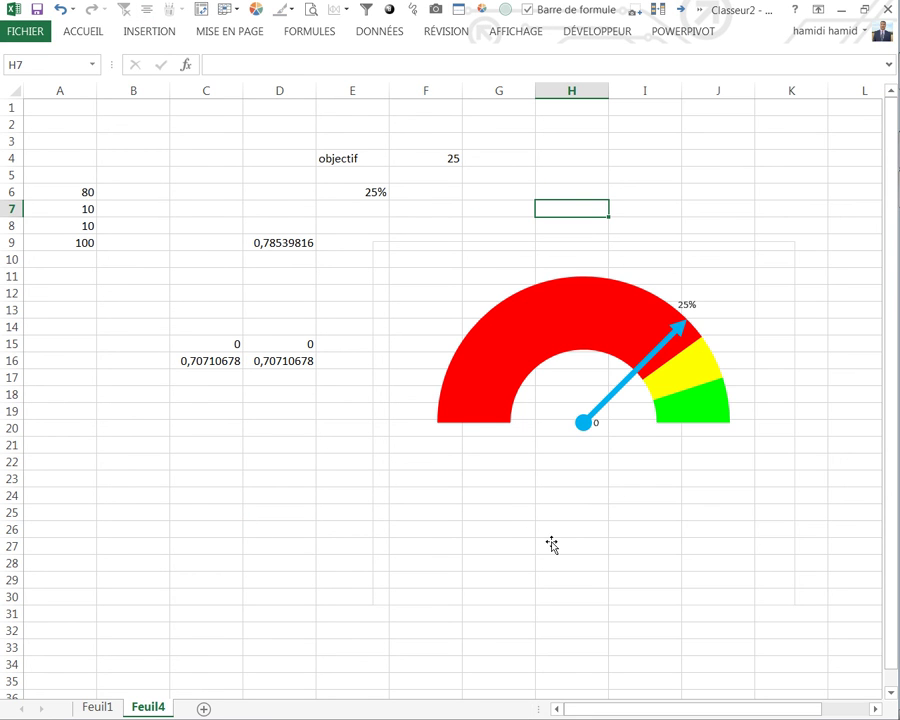
Delete the 0 data label at the needle's base
left_click(597, 424)
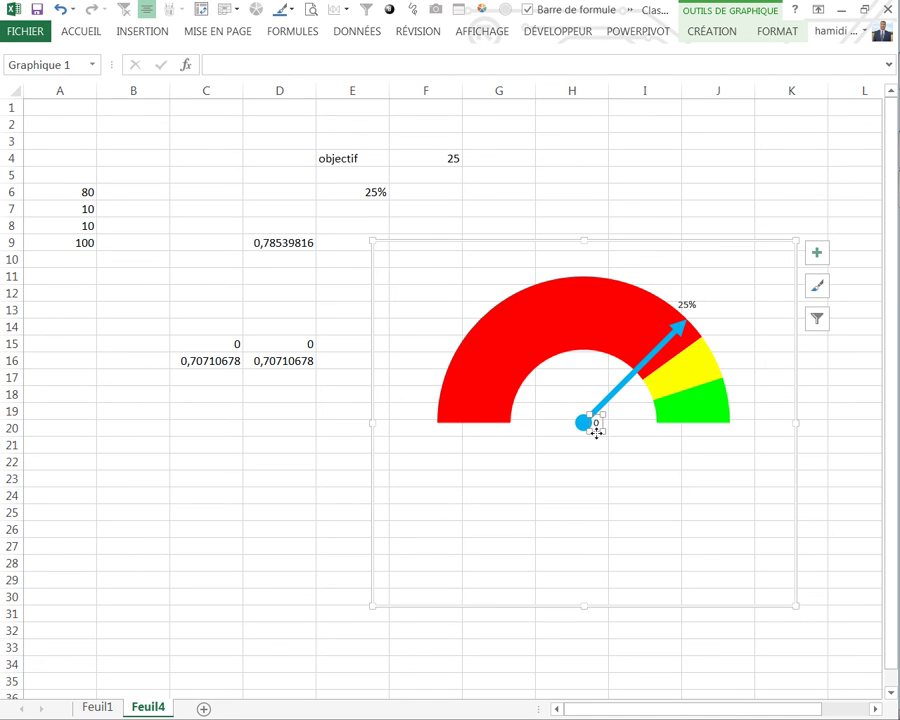
key("Delete")
left_click(510, 662)
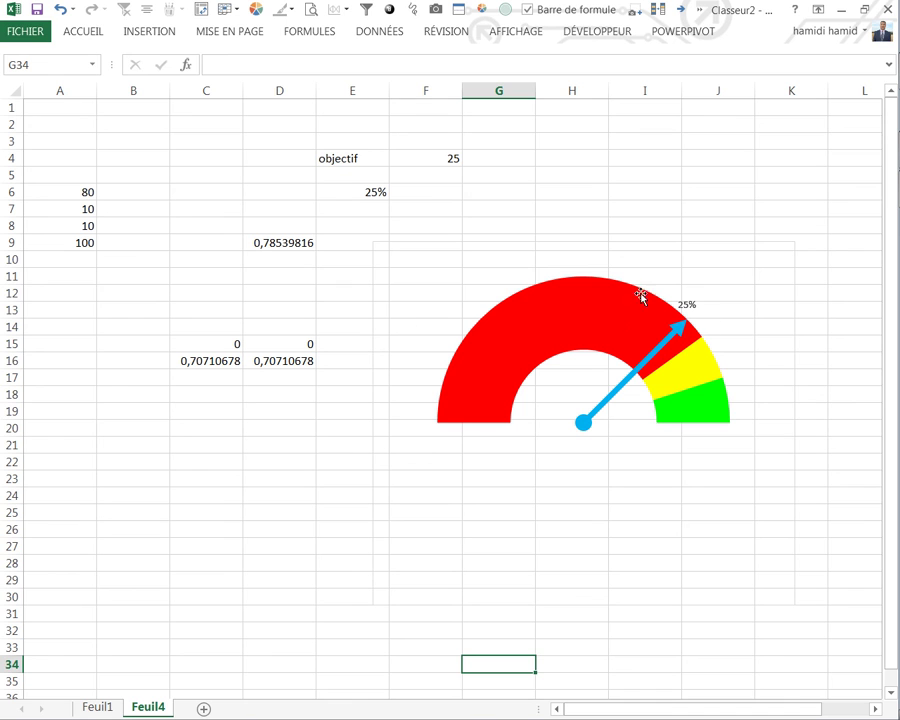
left_click(311, 533)
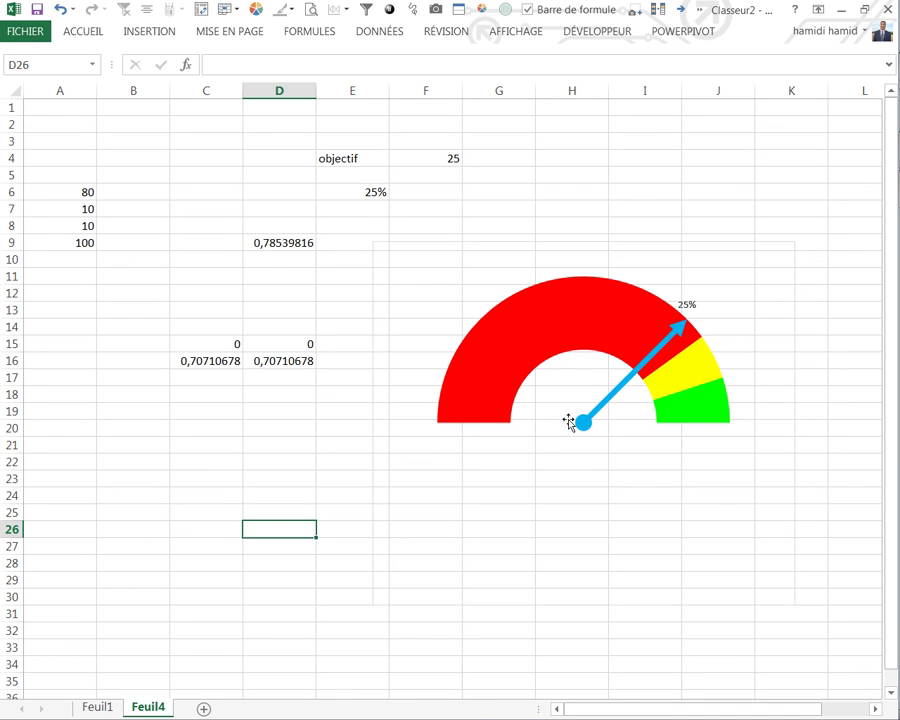
Change C16 to =-COS(D9) so the needle's cosine is negated
left_click(205, 358)
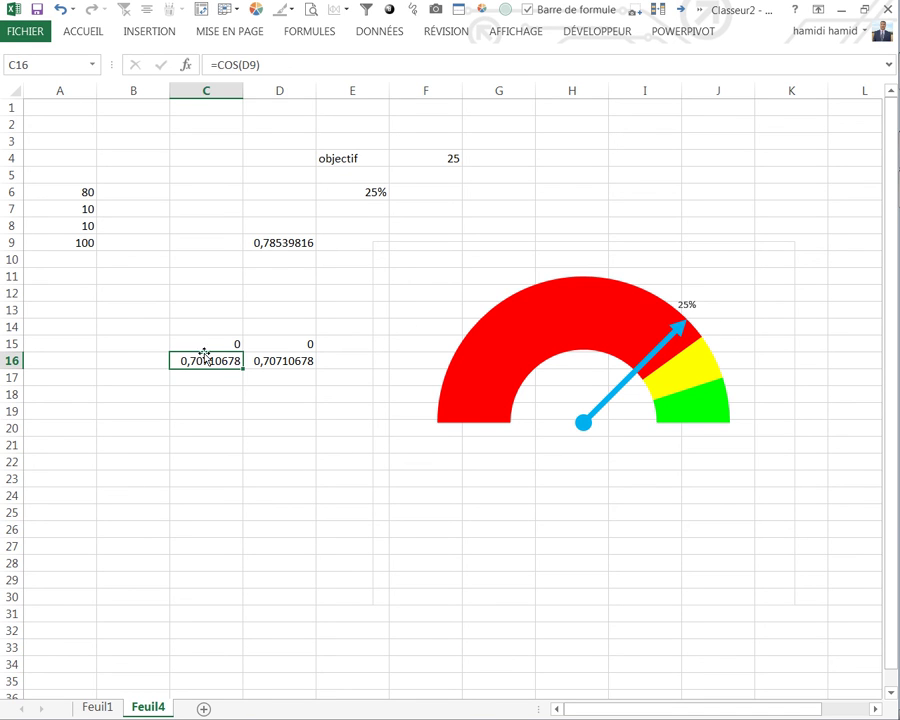
left_click(214, 63)
type("-")
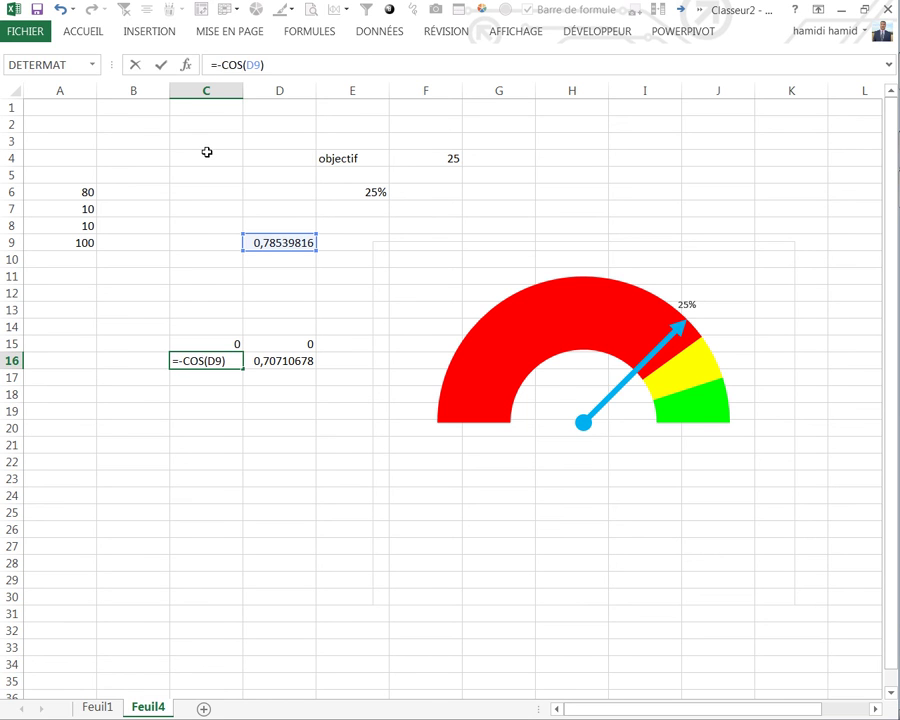
key("Return")
left_click(279, 495)
Make the 25% label bold and increase its font size
left_click(466, 304)
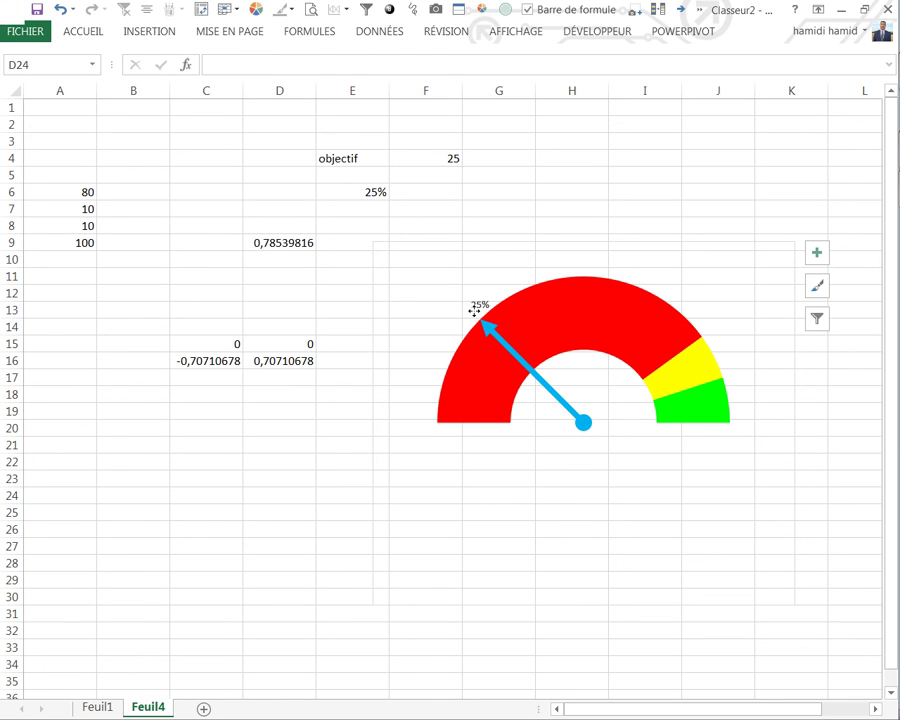
right_click(470, 303)
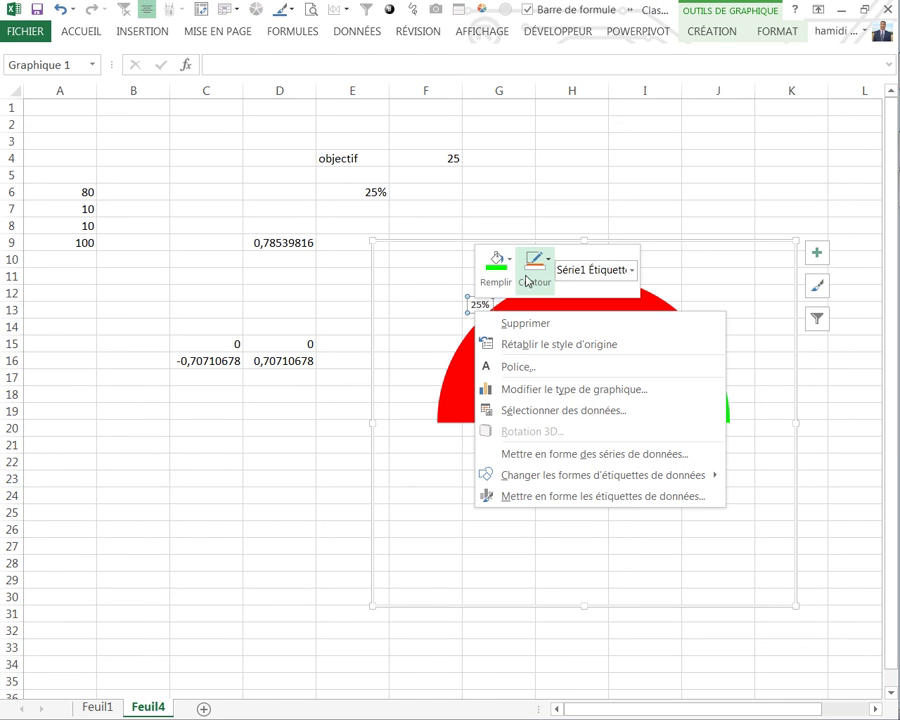
left_click(74, 34)
left_click(78, 32)
left_click(91, 87)
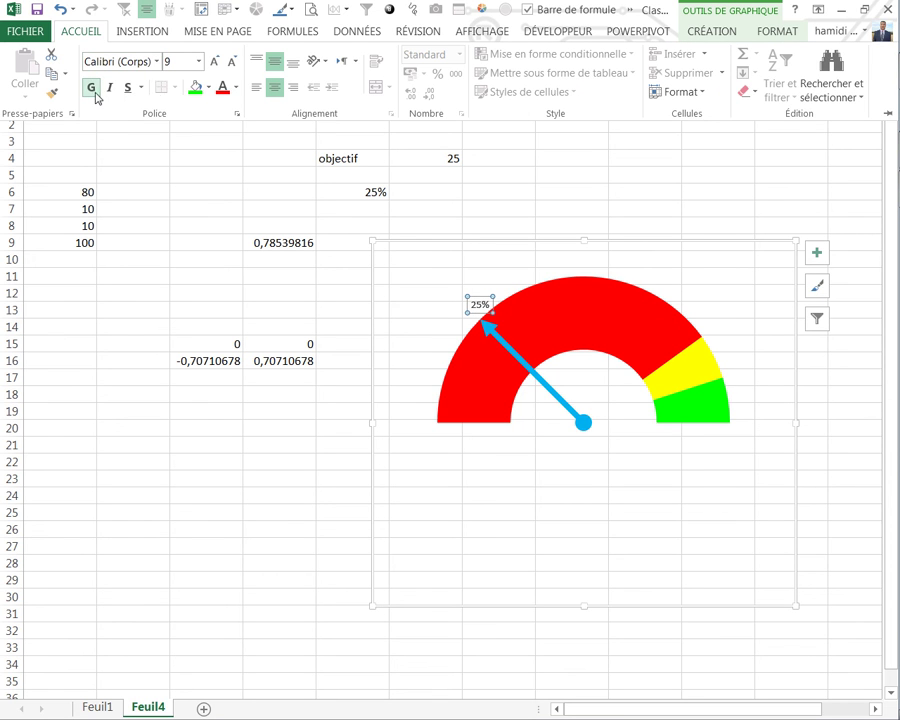
left_click(214, 61)
left_click(214, 61)
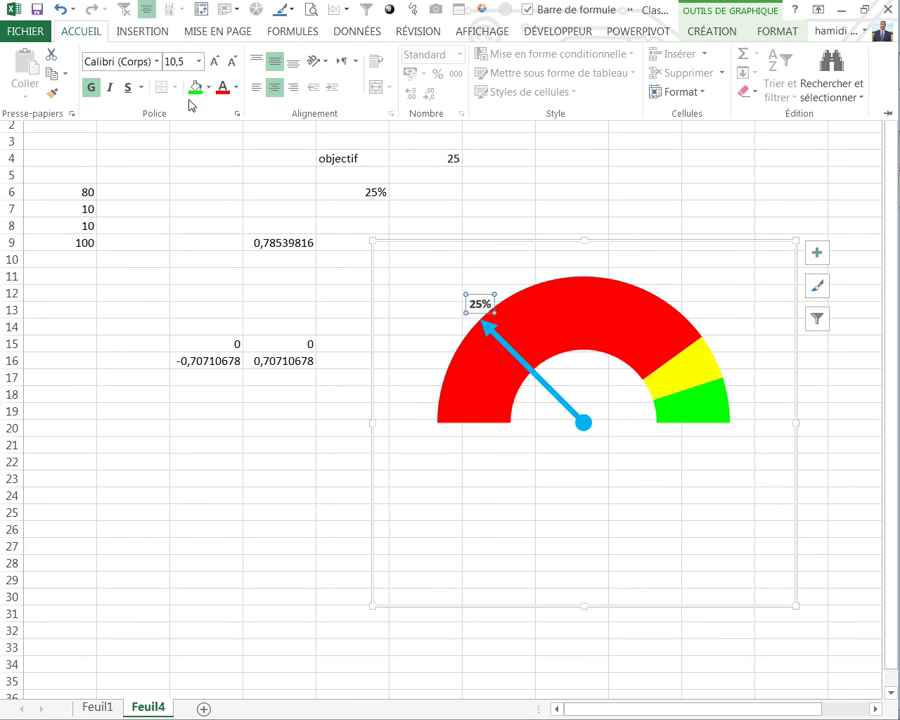
left_click(265, 187)
left_click(433, 160)
Test objective values 20, 50 and 89 in F4, watching the needle move
type("20")
key("Return")
left_click(433, 158)
double_click(436, 158)
type("50")
key("Return")
left_click(435, 160)
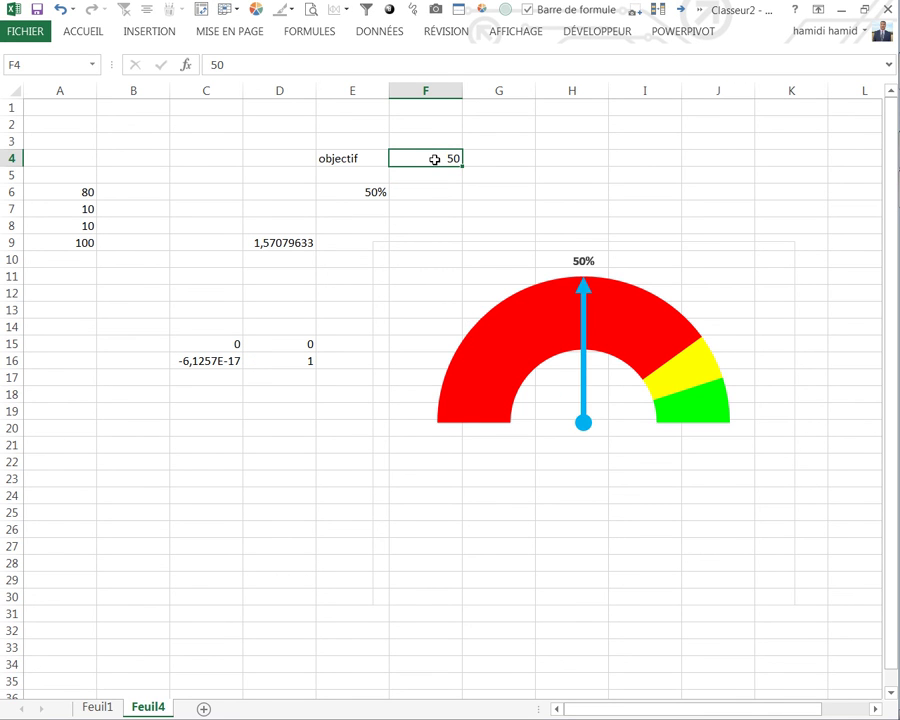
type("89")
key("Return")
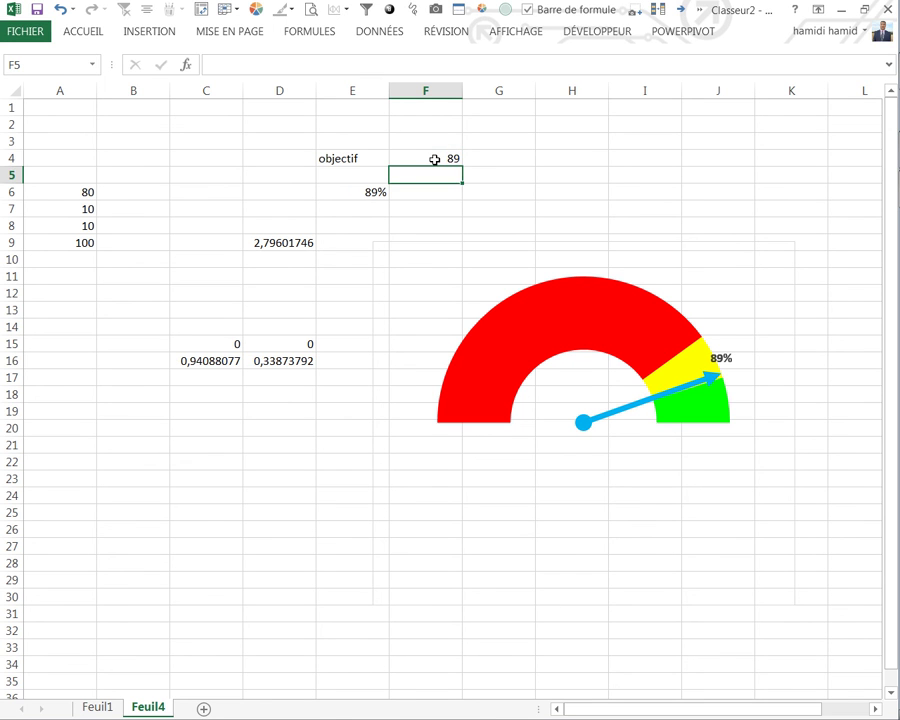
Try objective values 100, 47 and 46 in F4
left_click(435, 160)
type("100")
key("Return")
left_click(435, 160)
type("47")
key("Return")
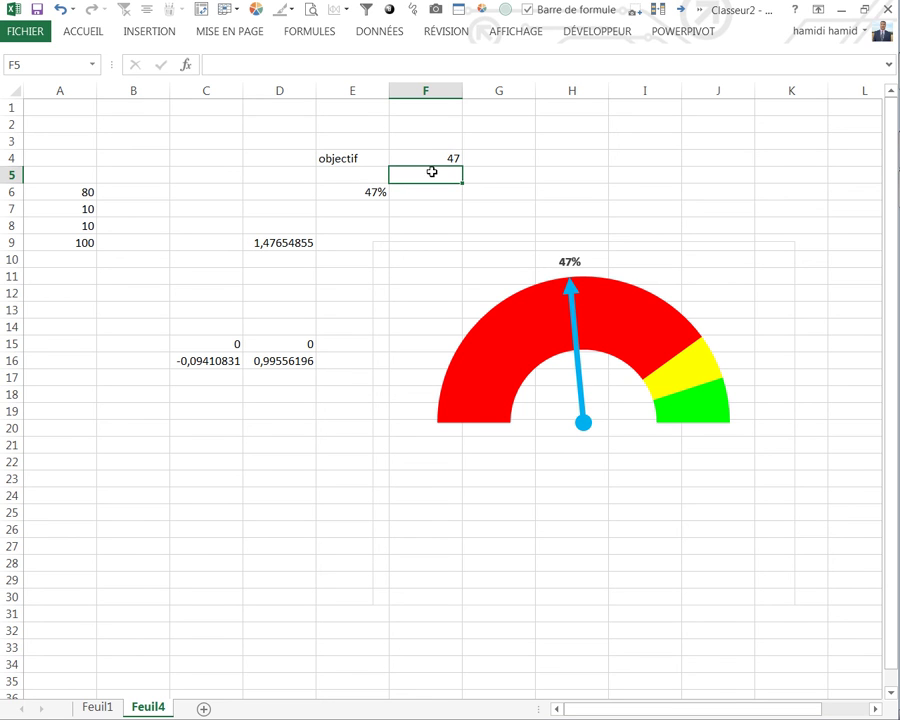
left_click(429, 147)
left_click(427, 157)
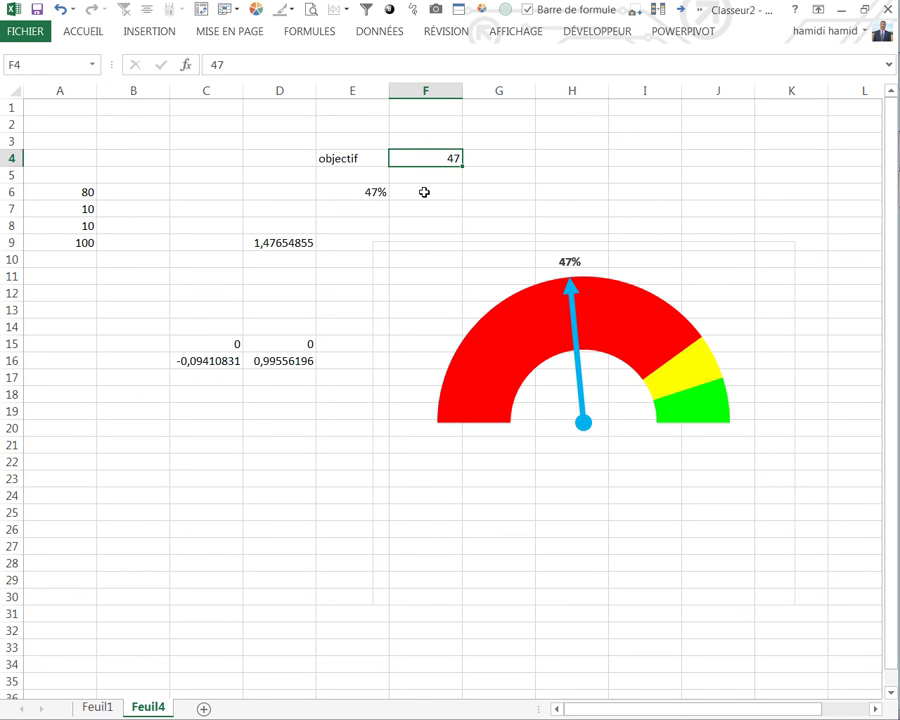
type("46")
key("Return")
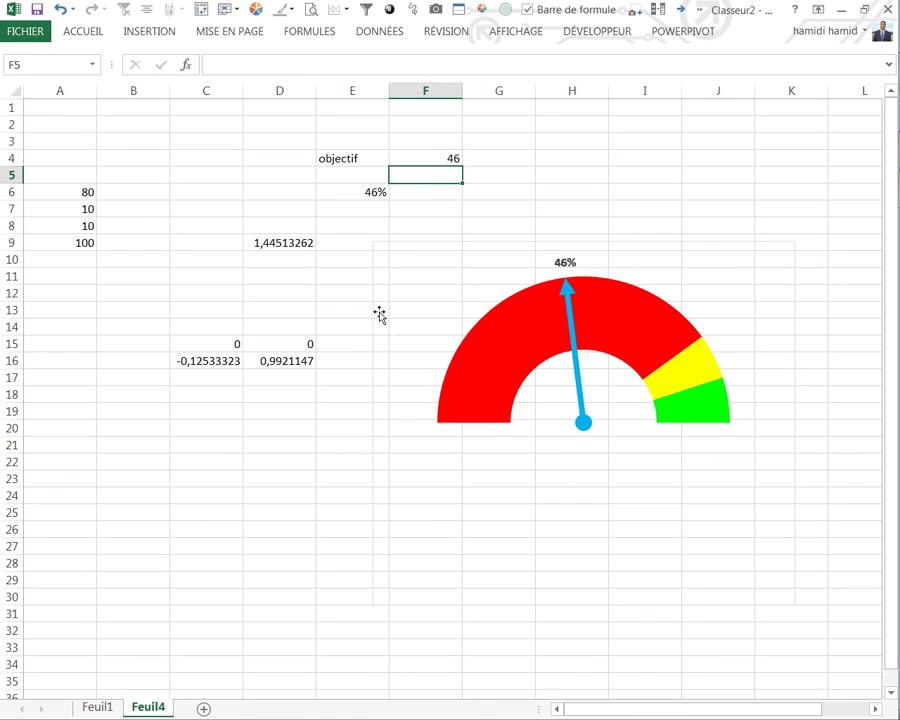
Leave the objective in F4 at 75 so the gauge reads 75%
left_click(419, 160)
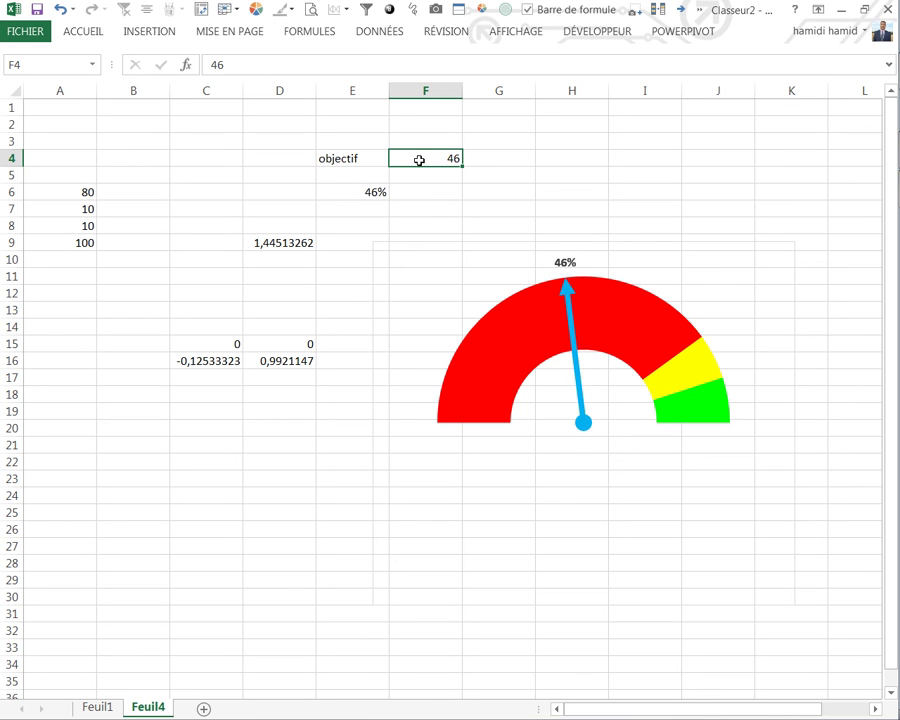
type("75")
key("Return")
left_click(229, 540)
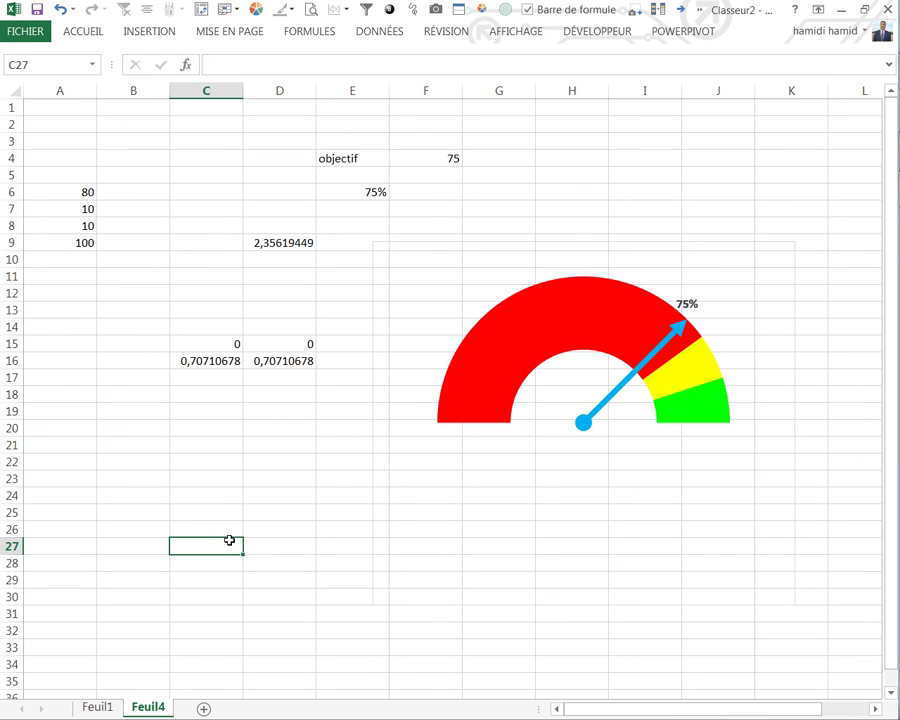
Type the author's name into C27, then date F32 as 17/11/2016 below the gauge
type("sihamidi")
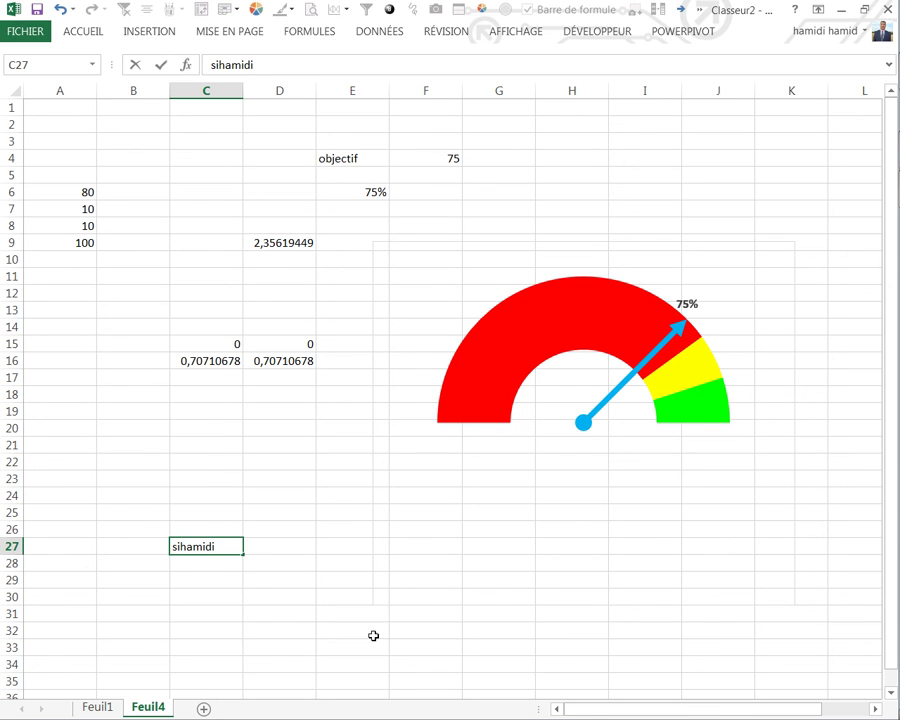
left_click(455, 540)
left_click(435, 631)
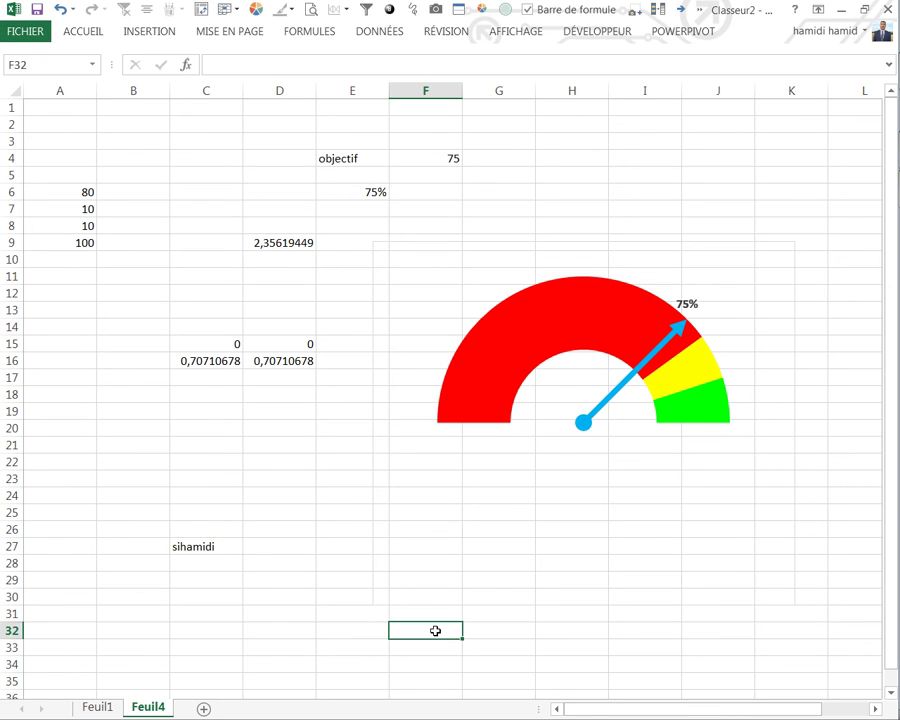
type("17-11-2016")
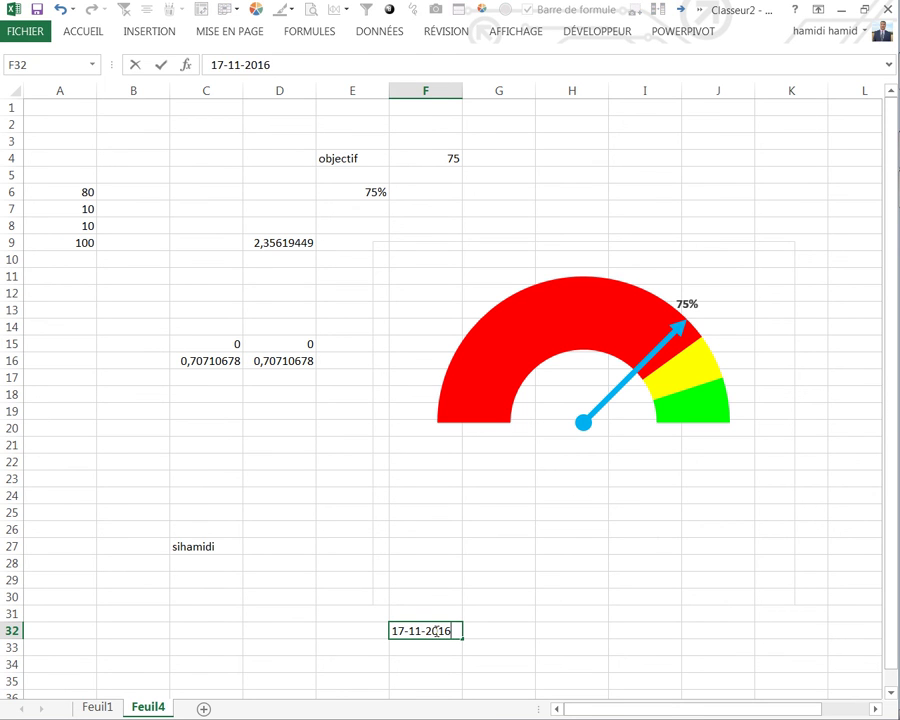
key("Return")
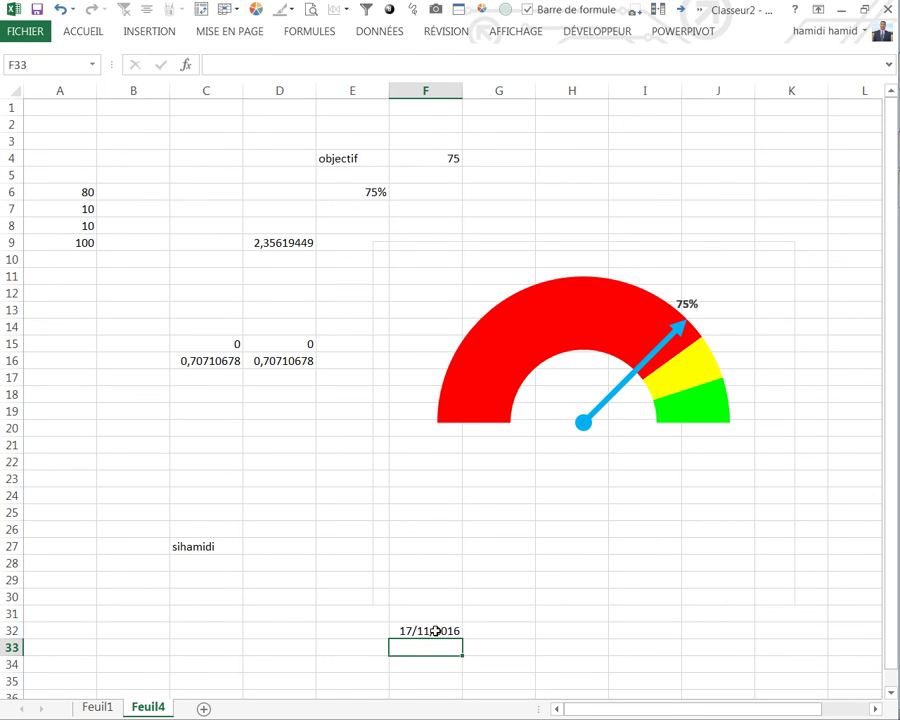